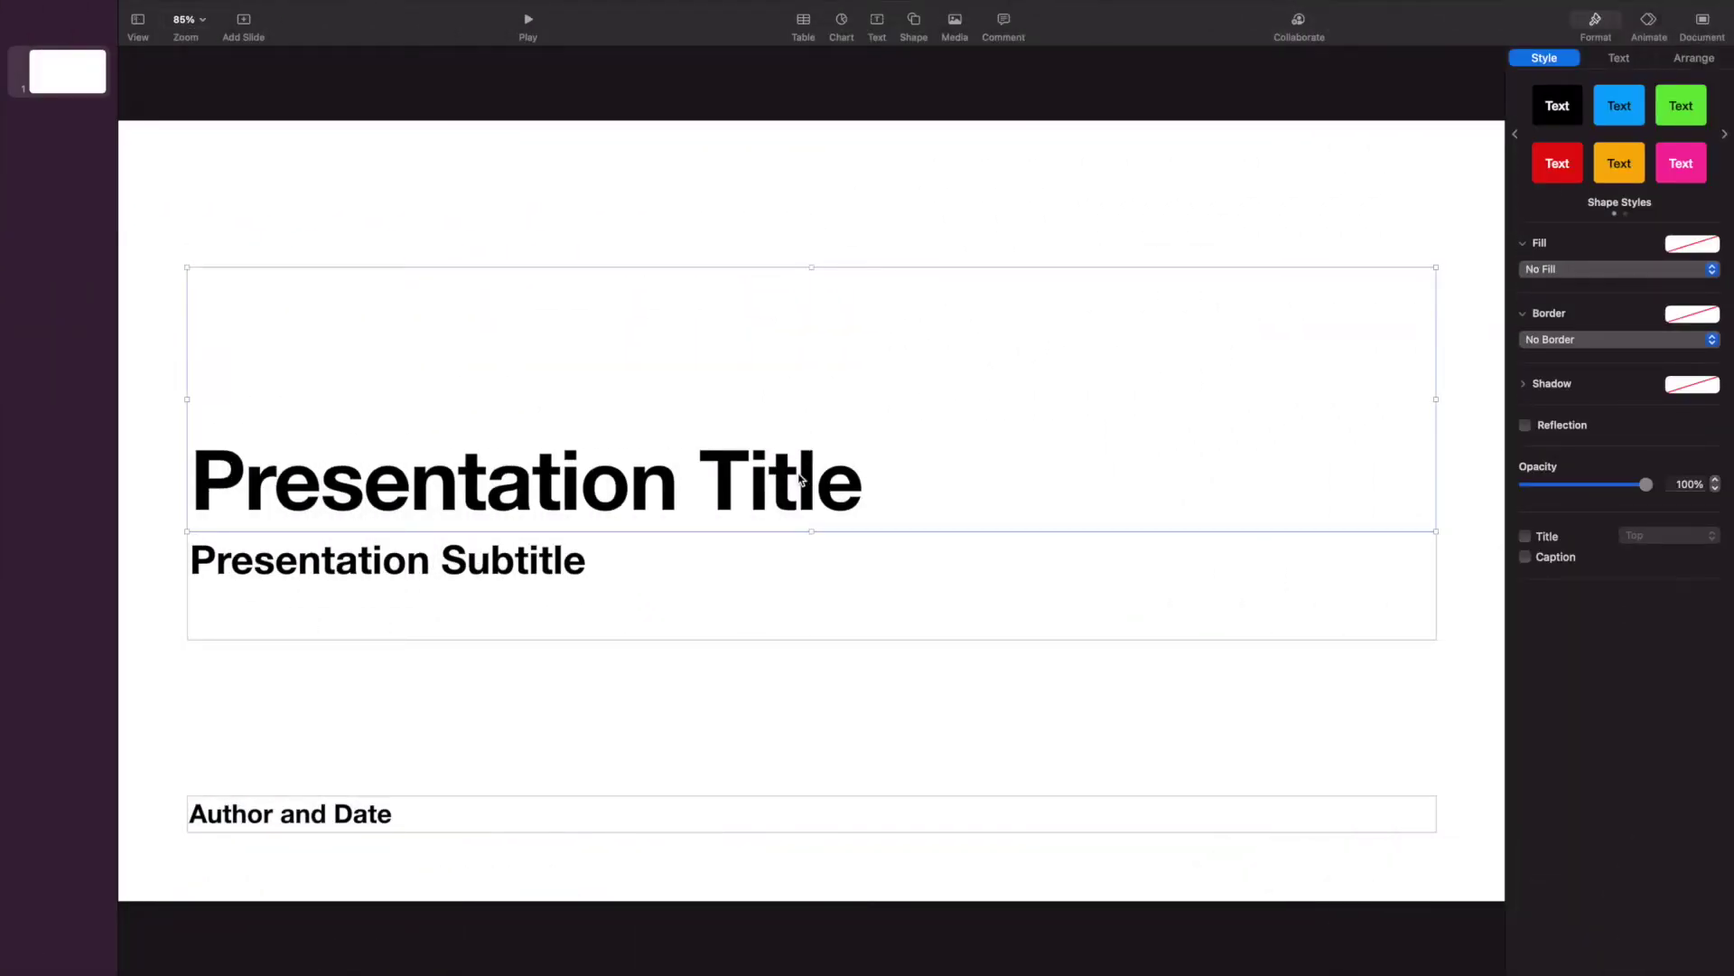
Step: Delete the title, subtitle and Author and Date placeholders, then shift the GIRL box up-left
{"action": "key", "text": "BackSpace"}
{"action": "left_click", "coordinate": [716, 571]}
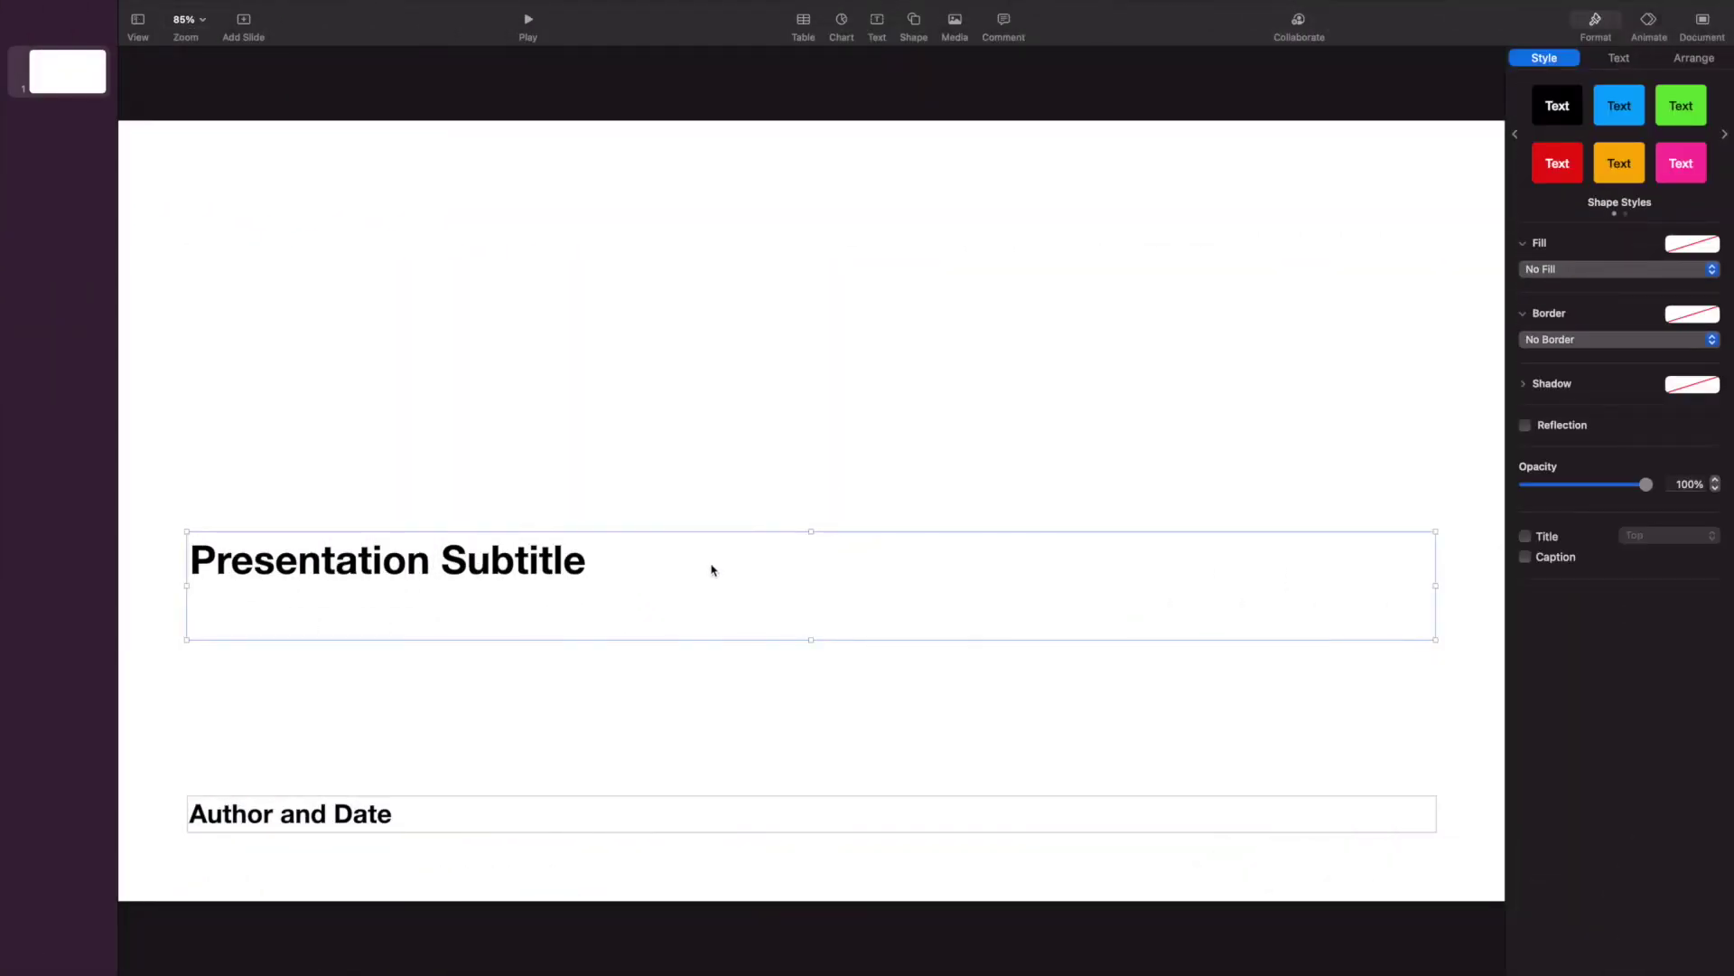
{"action": "key", "text": "BackSpace"}
{"action": "left_click", "coordinate": [650, 805]}
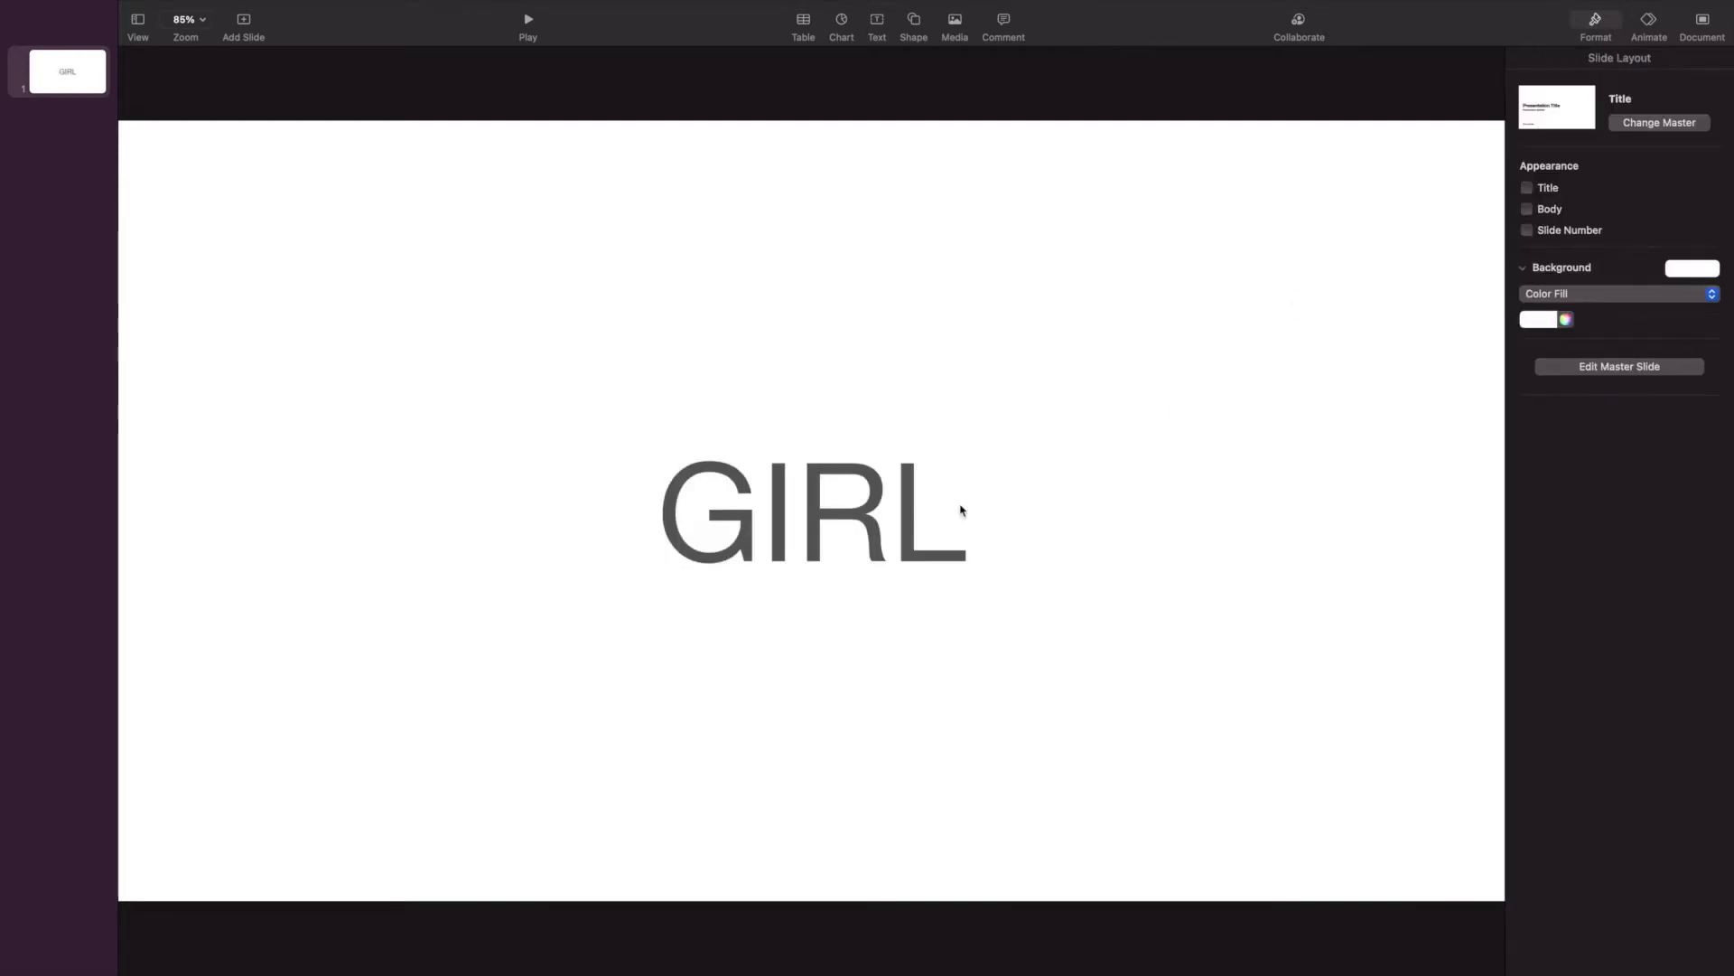
{"action": "left_click_drag", "start_coordinate": [927, 513], "coordinate": [777, 387]}
Step: Color the word GIRL black (Licorice) and move its box further left
{"action": "double_click", "coordinate": [777, 383]}
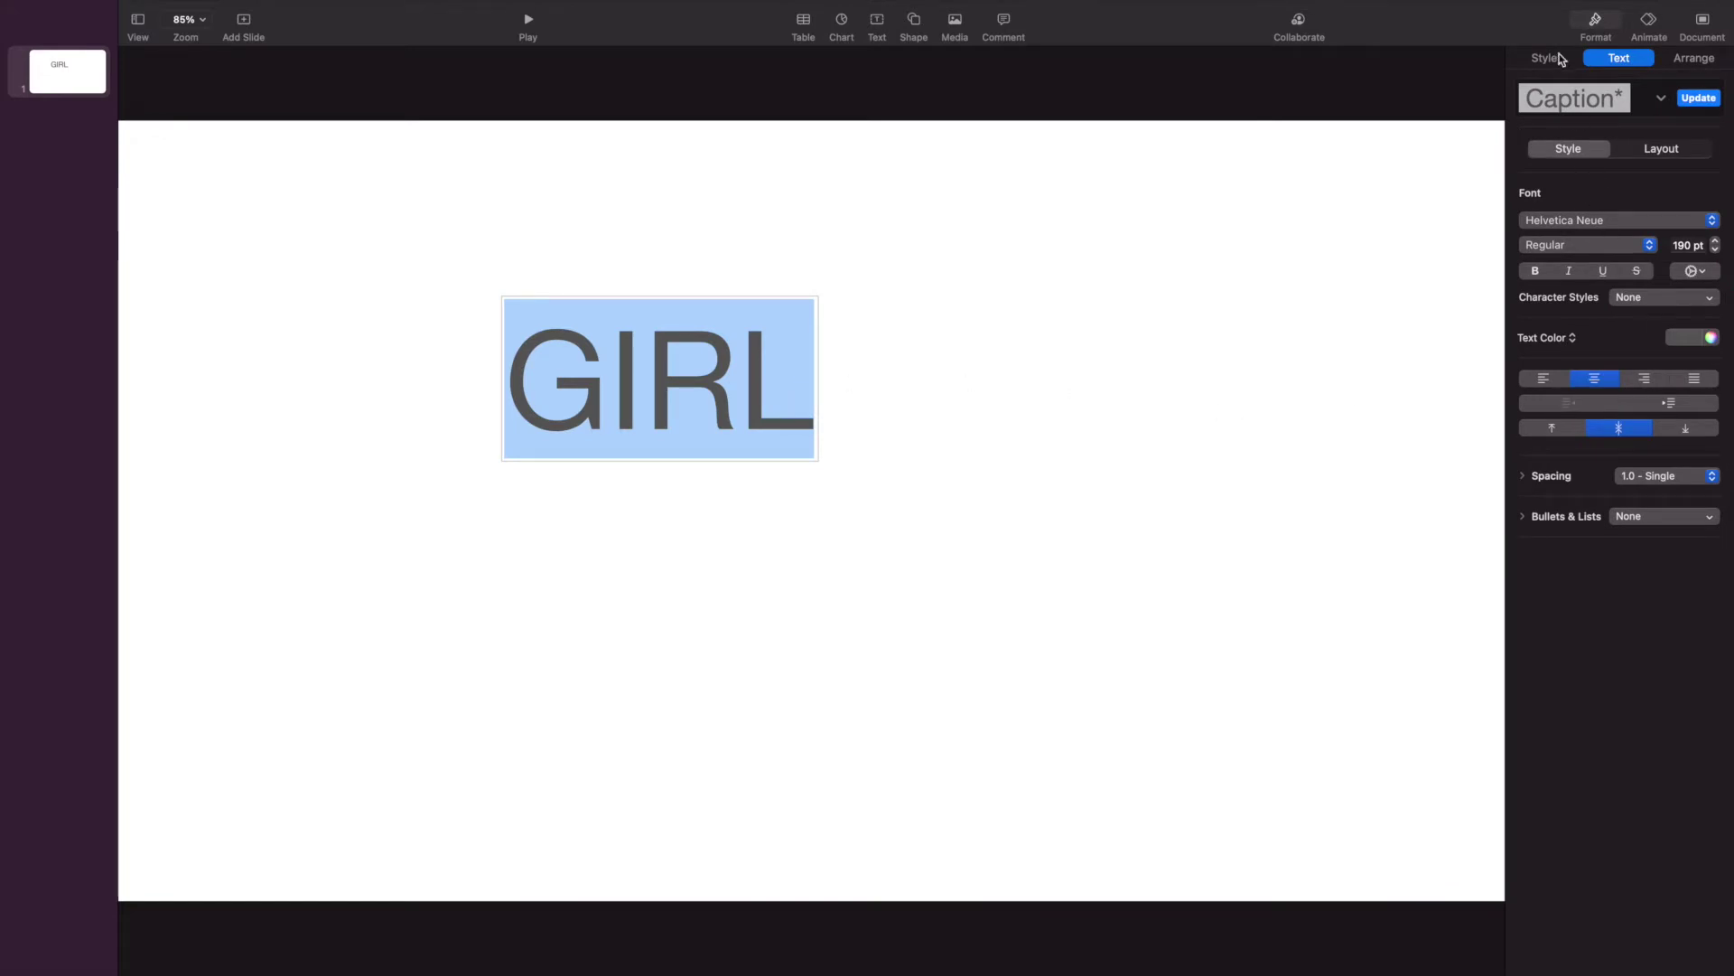
{"action": "left_click", "coordinate": [1562, 61]}
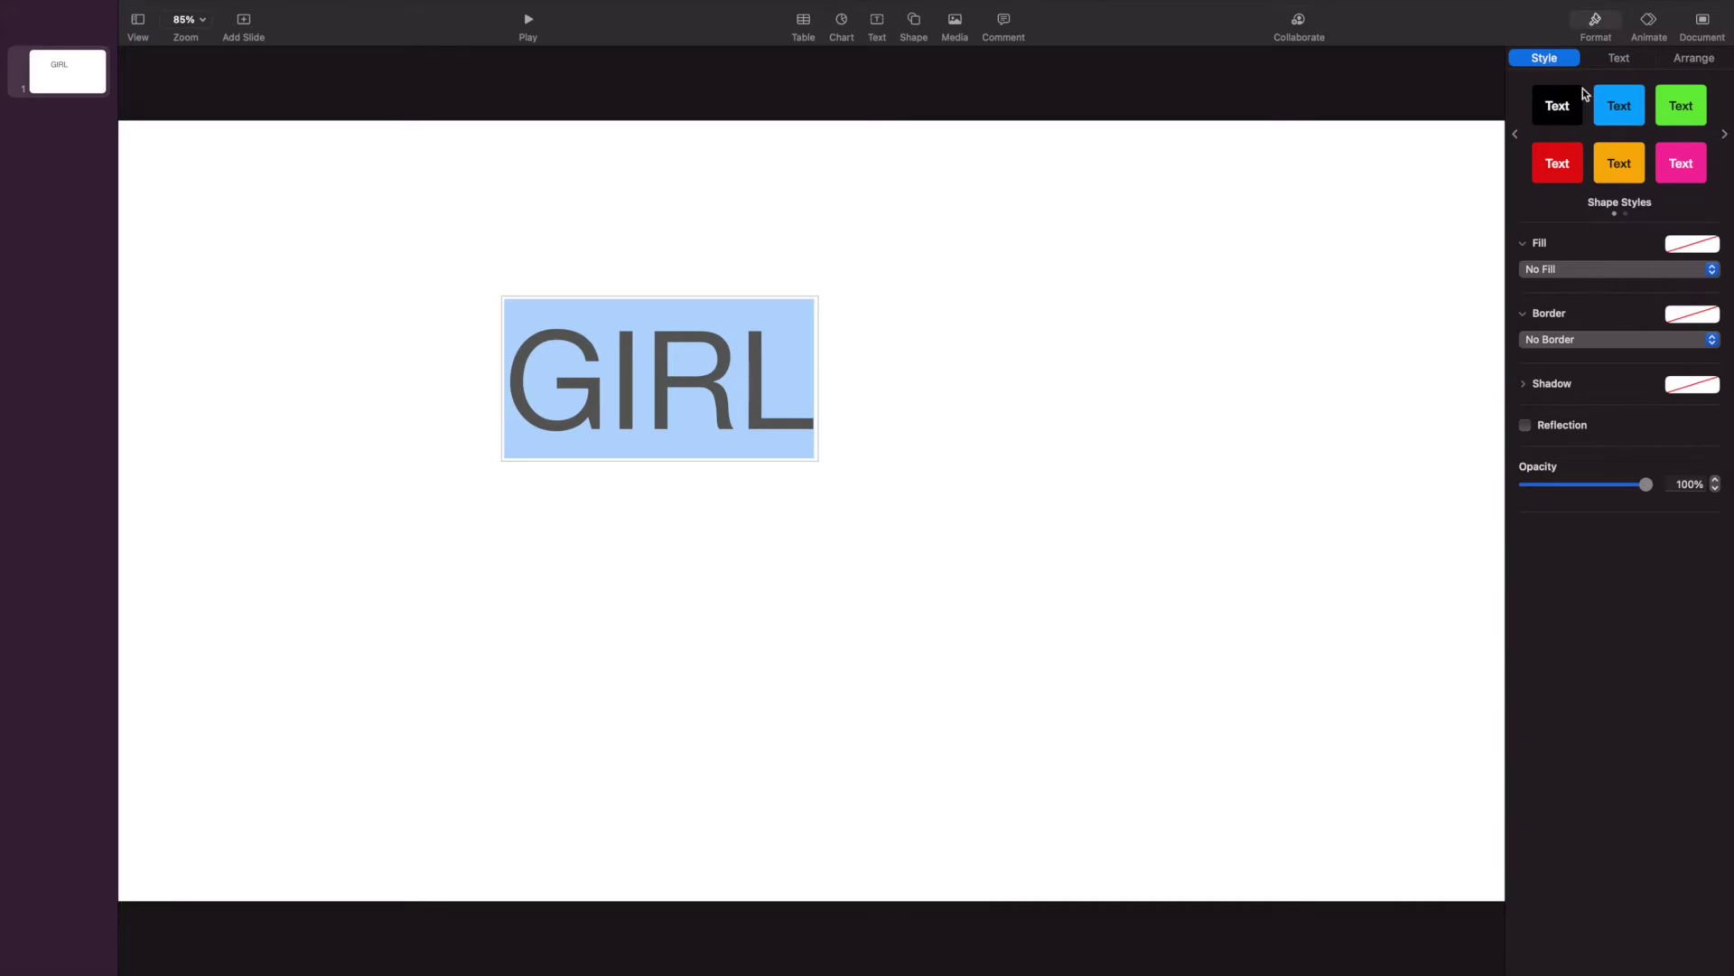
{"action": "left_click", "coordinate": [1619, 58]}
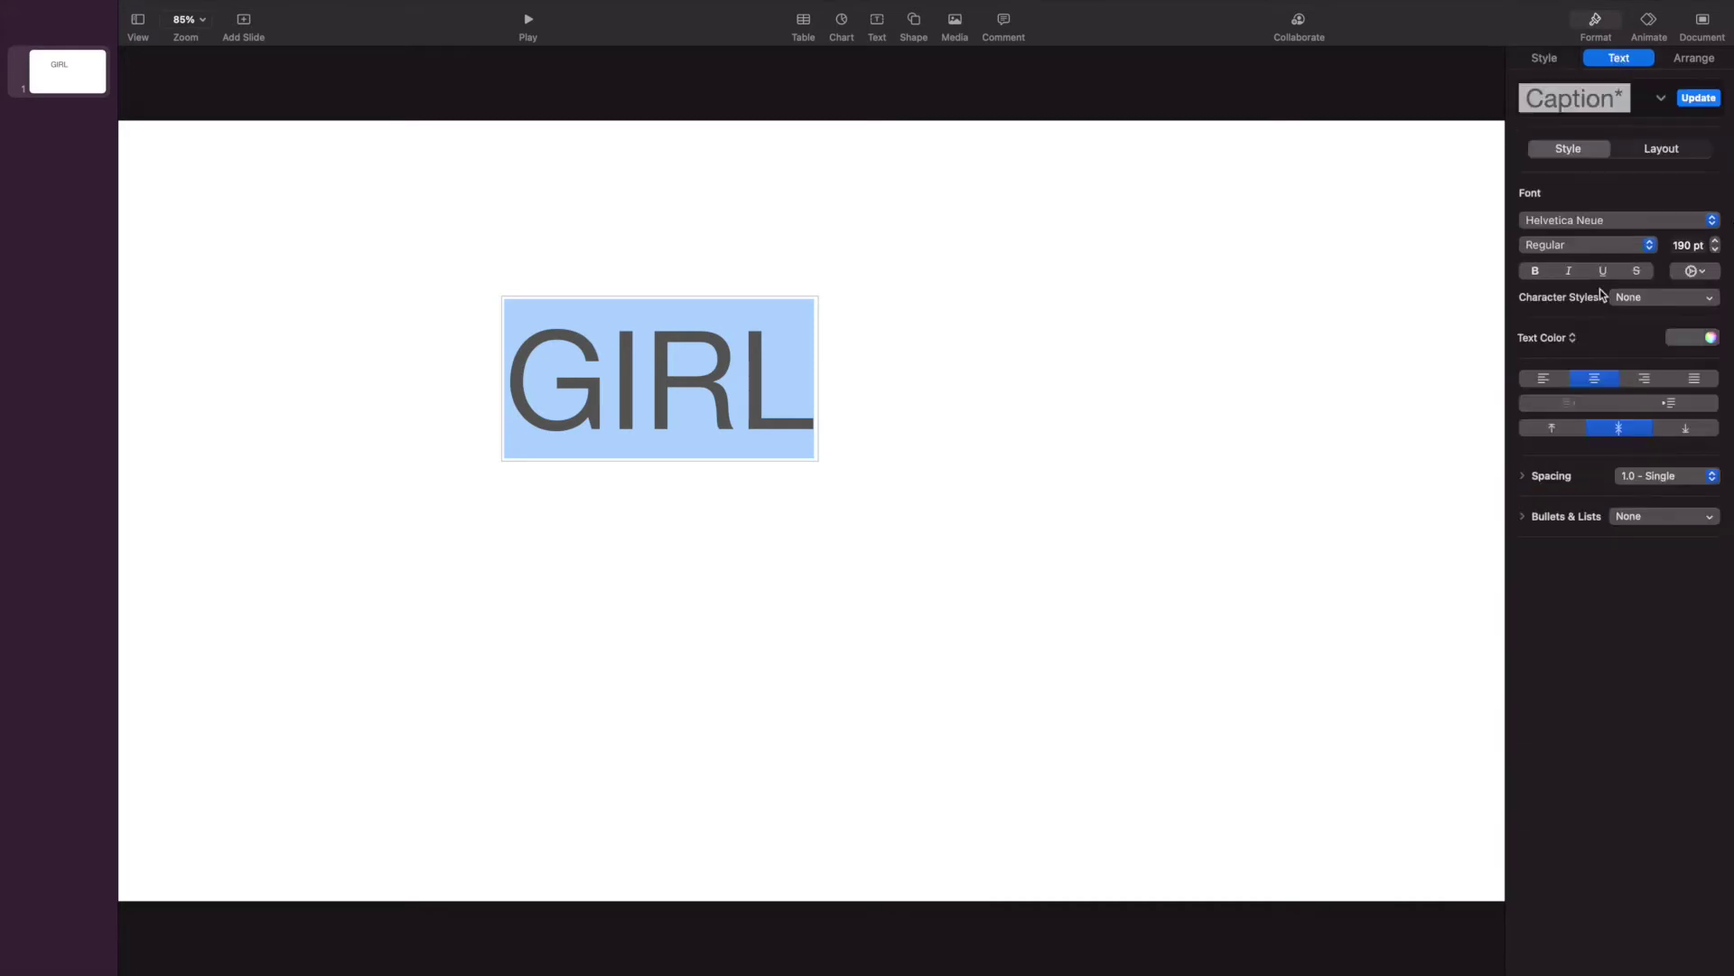
{"action": "left_click", "coordinate": [1711, 338]}
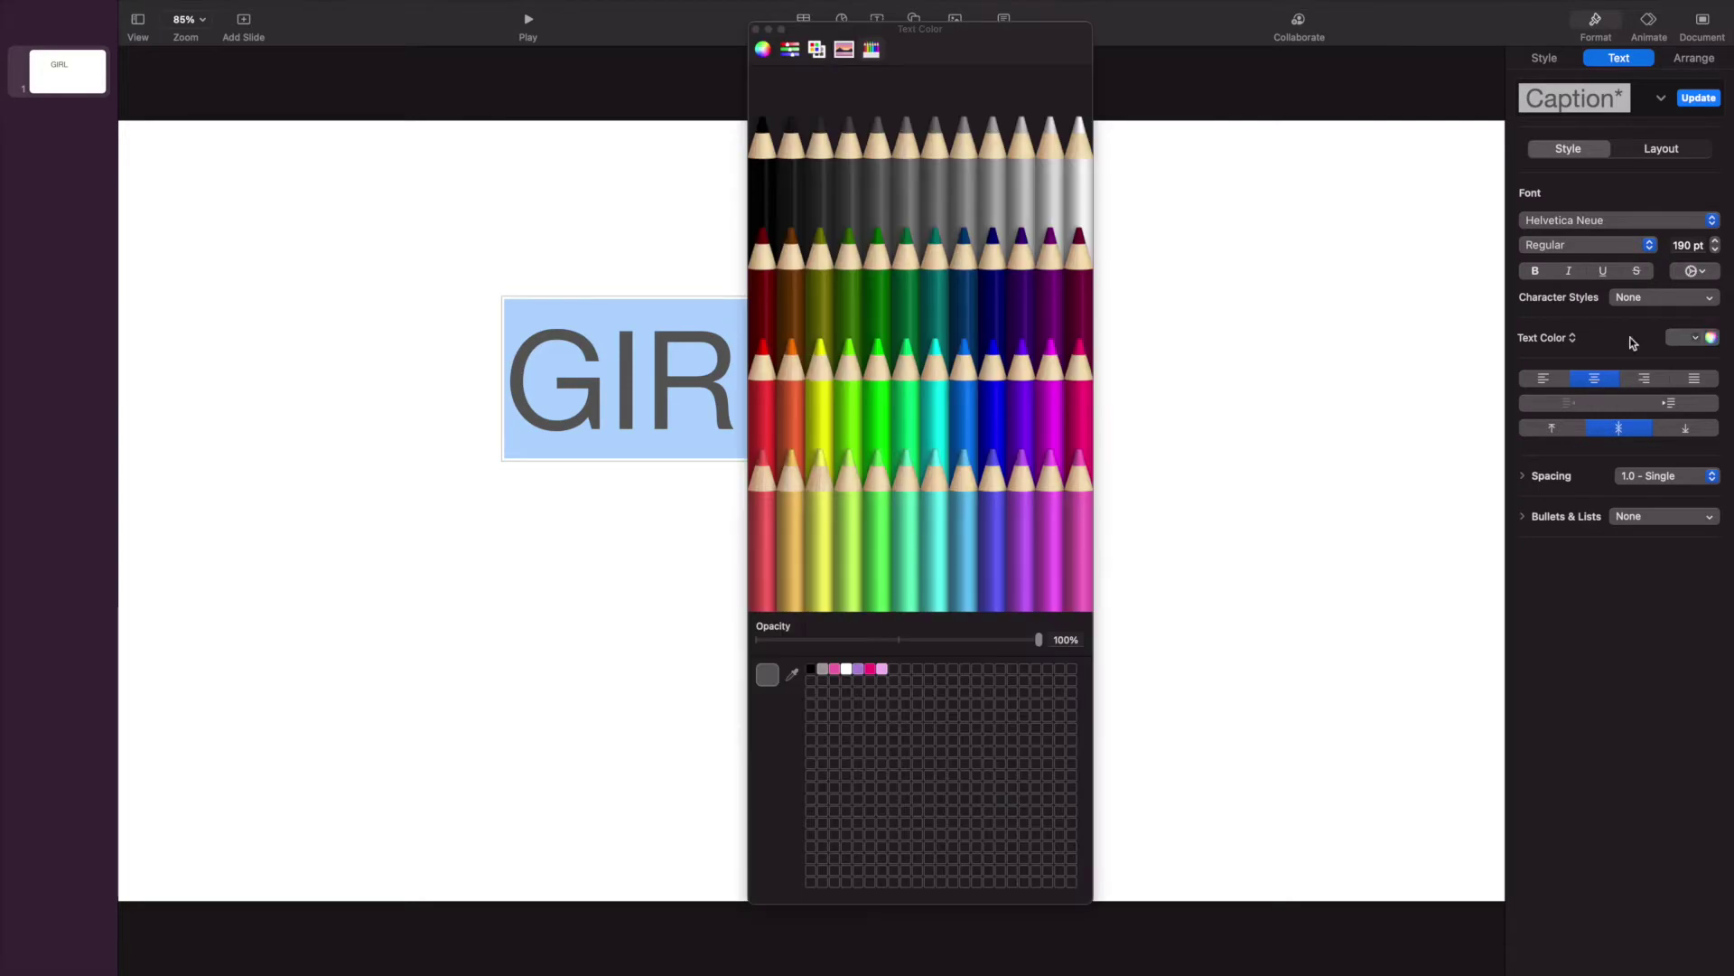
{"action": "left_click", "coordinate": [811, 670]}
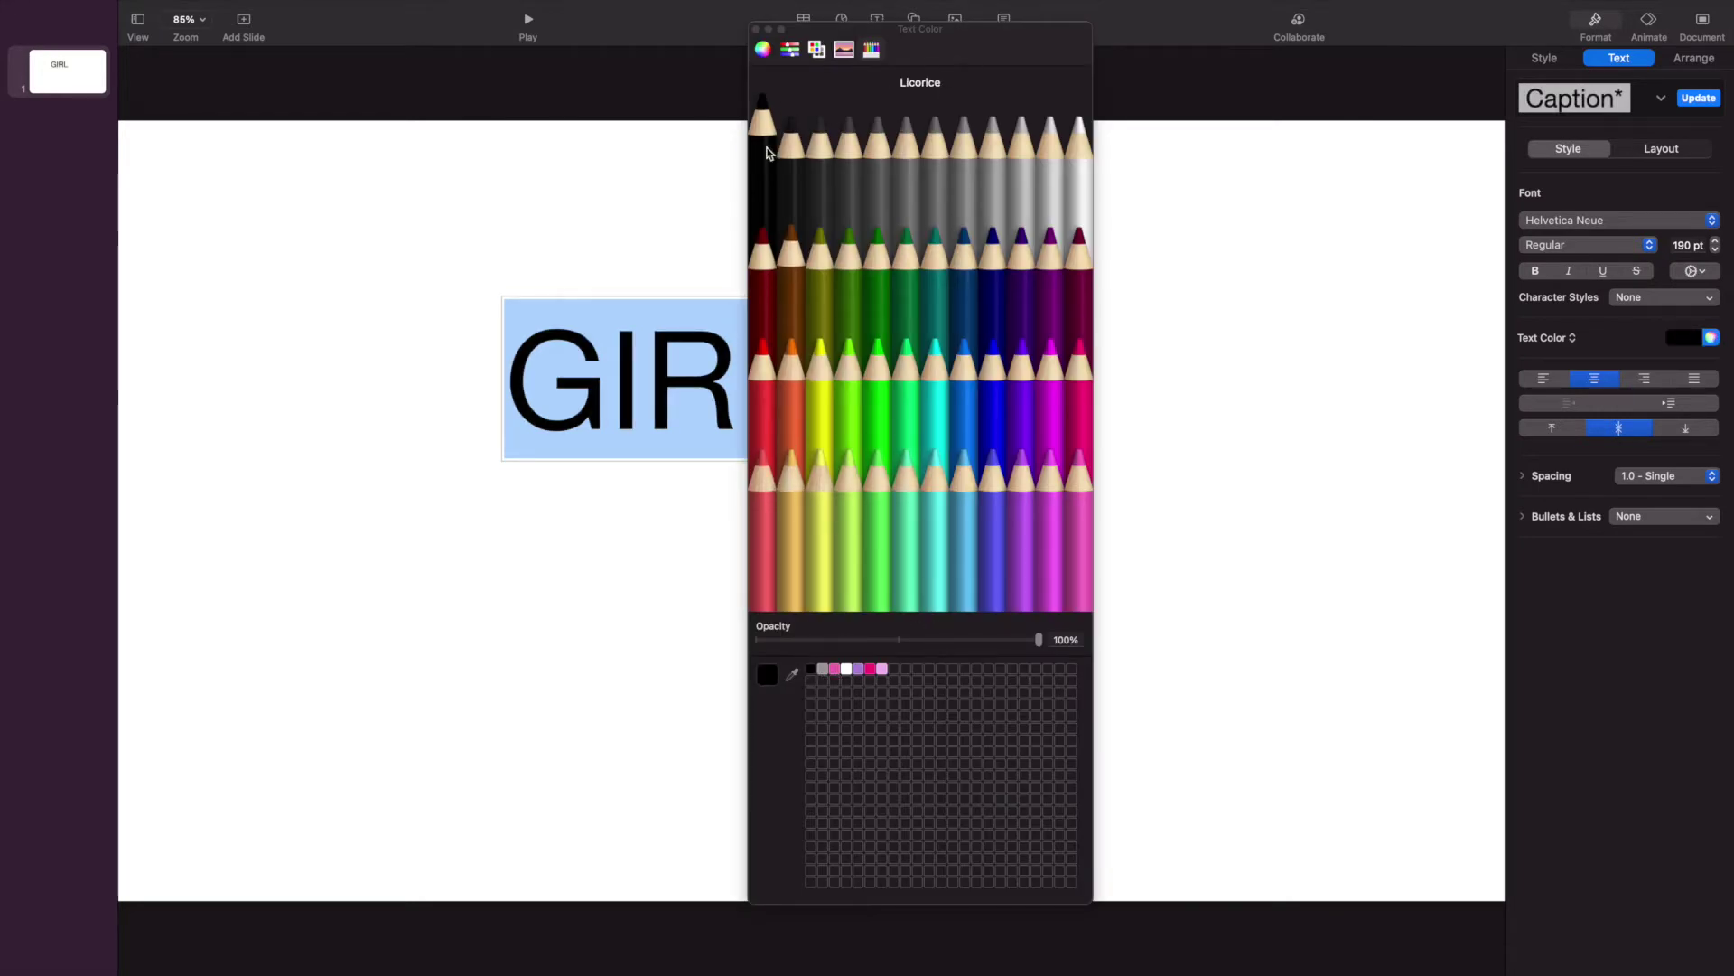
{"action": "left_click", "coordinate": [756, 28]}
{"action": "left_click", "coordinate": [743, 155]}
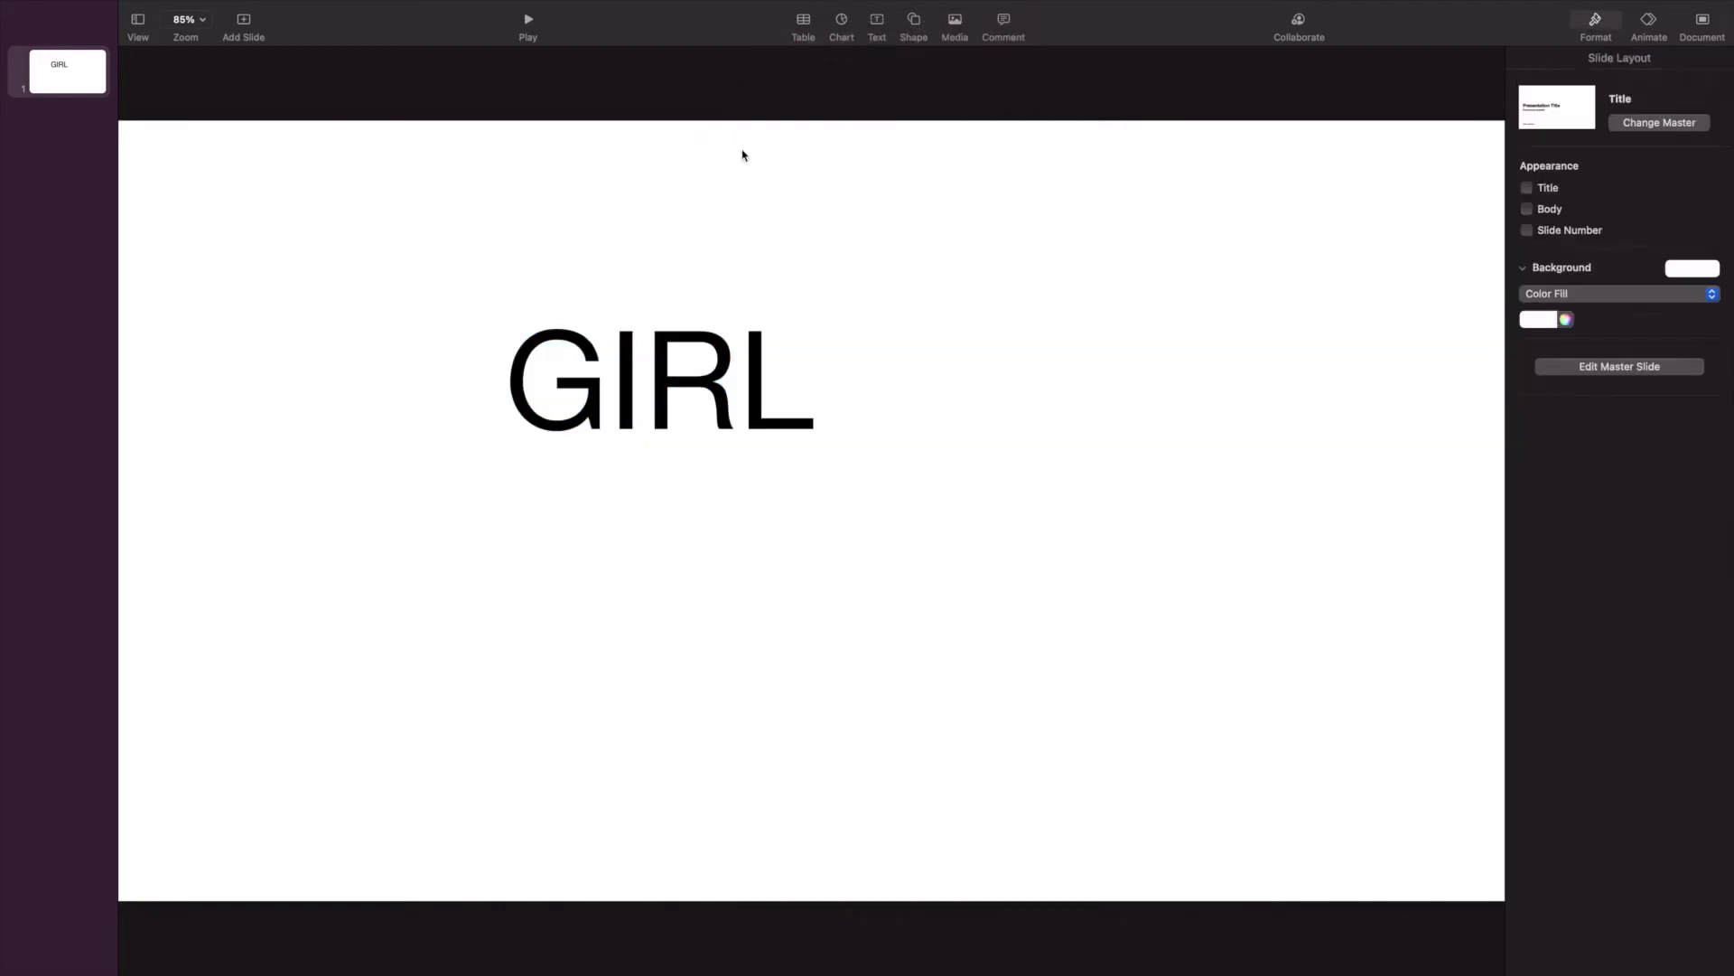
{"action": "left_click_drag", "start_coordinate": [746, 365], "coordinate": [635, 362]}
Step: Duplicate the GIRL box and change the copy's text to BOSS, placed beside GIRL
{"action": "mouse_move", "coordinate": [268, 5]}
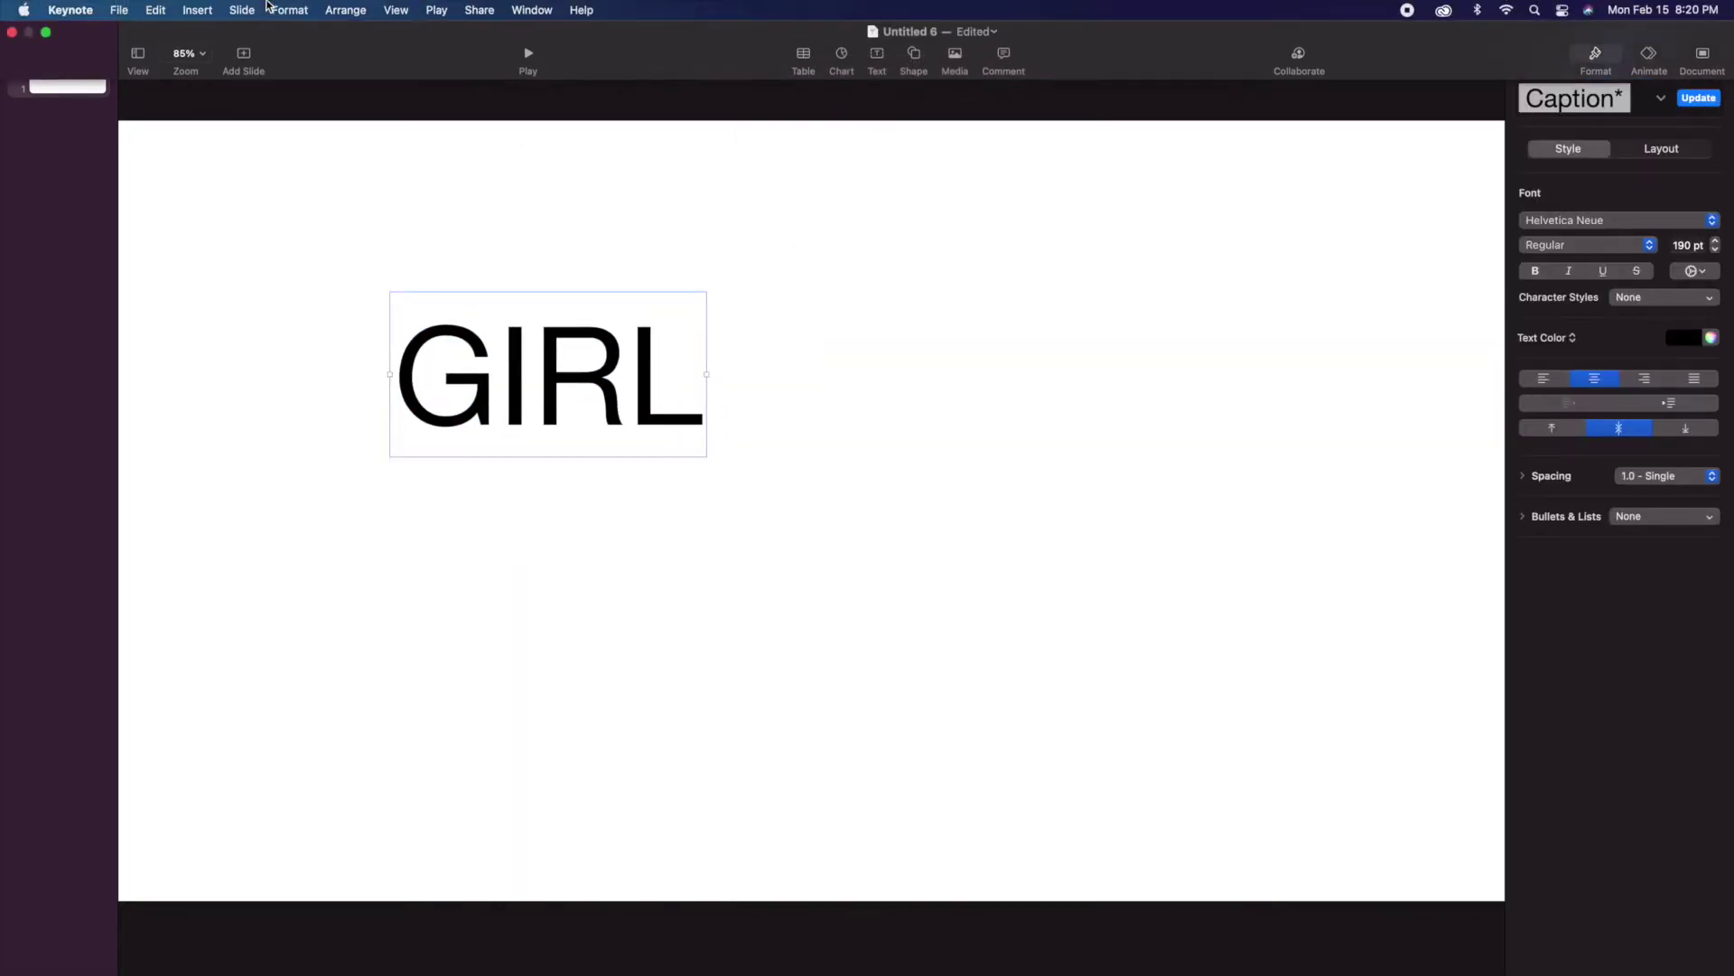
{"action": "left_click", "coordinate": [166, 12]}
{"action": "left_click", "coordinate": [256, 222]}
{"action": "left_click_drag", "start_coordinate": [573, 375], "coordinate": [839, 374]}
{"action": "double_click", "coordinate": [839, 374]}
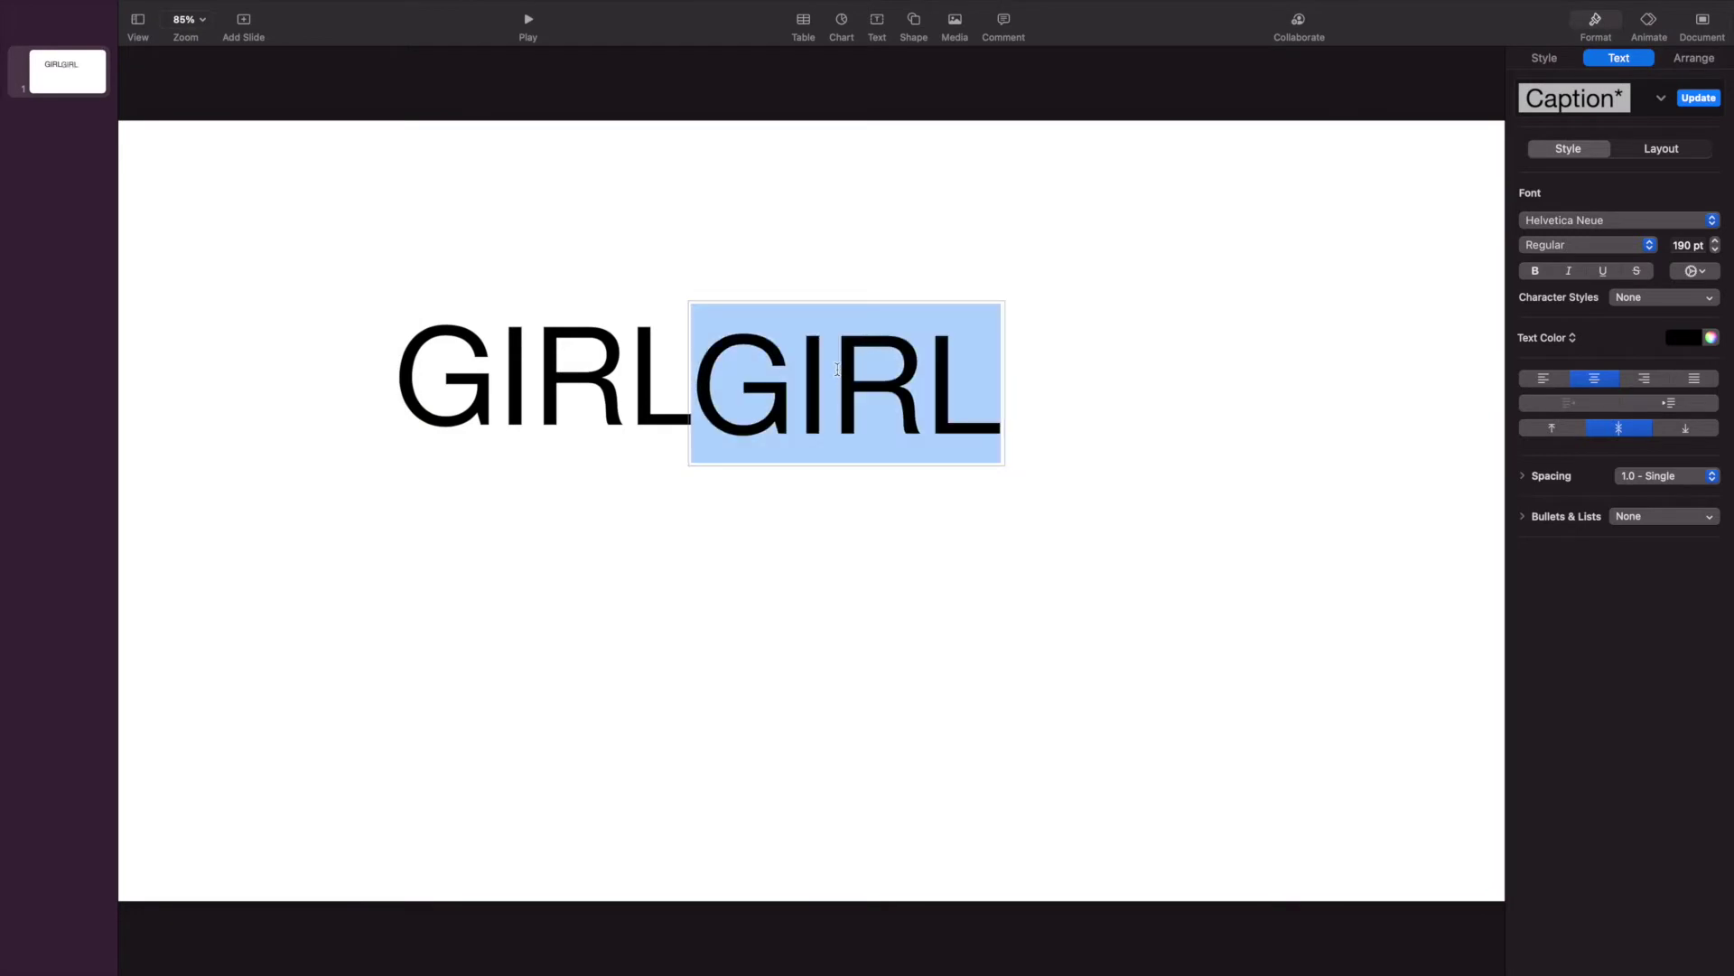
{"action": "key", "text": "BackSpace"}
{"action": "type", "text": "BOSS"}
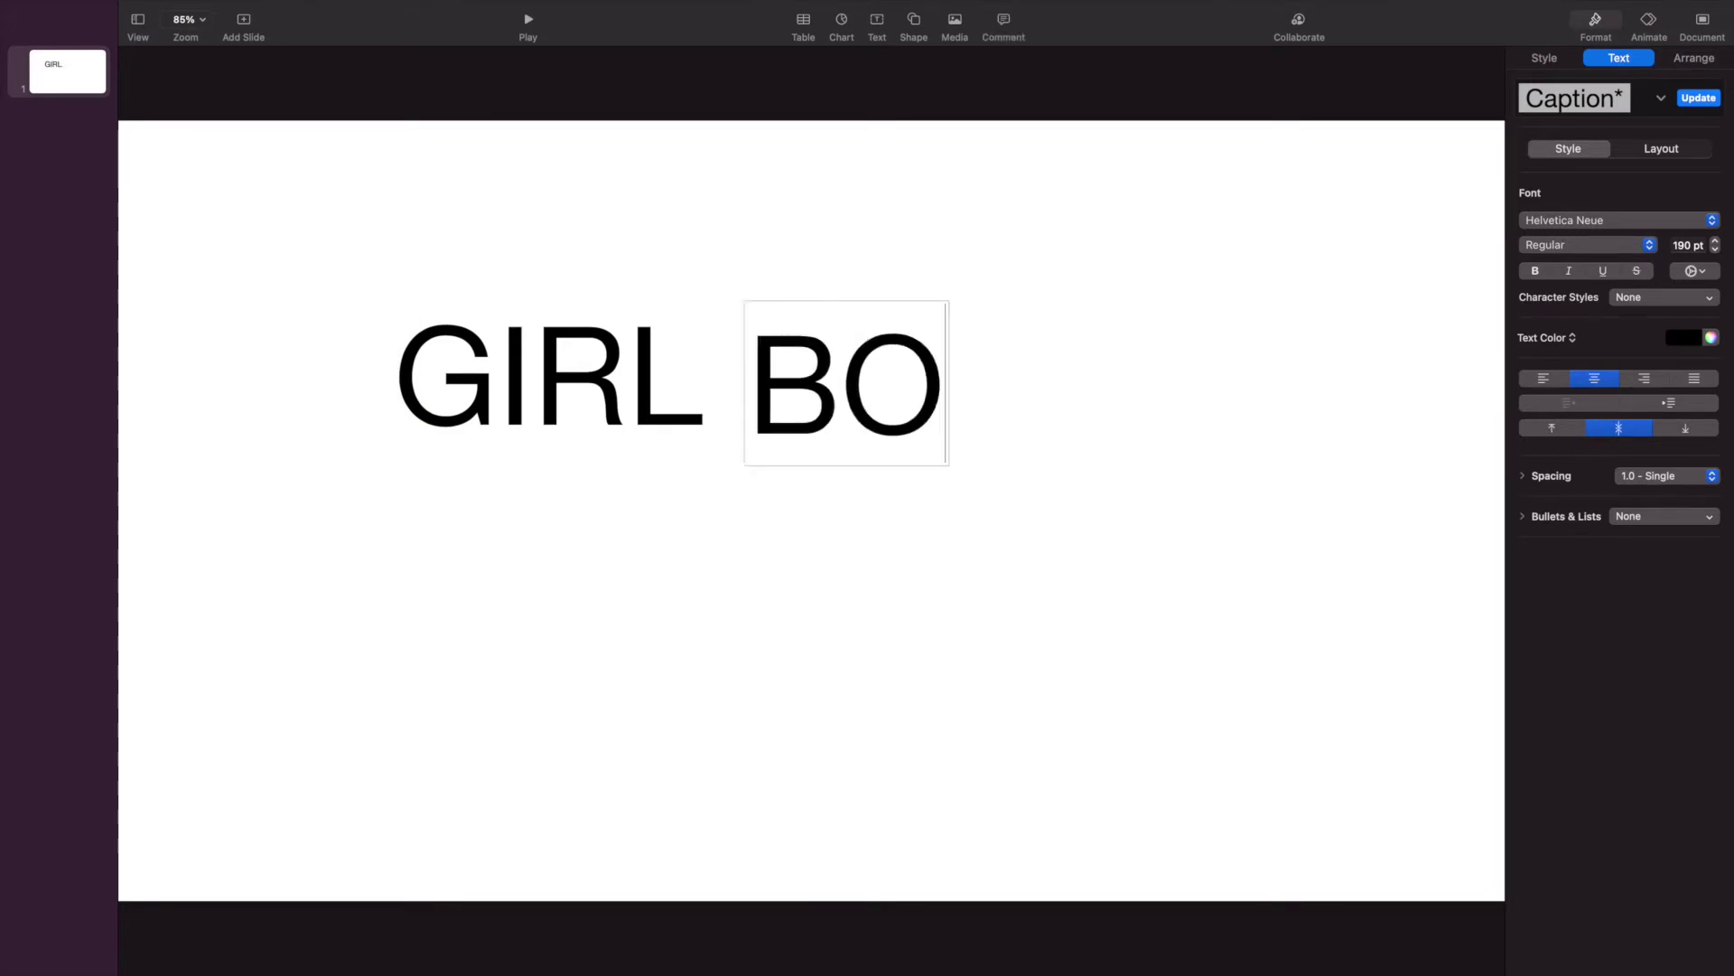
{"action": "left_click", "coordinate": [759, 542]}
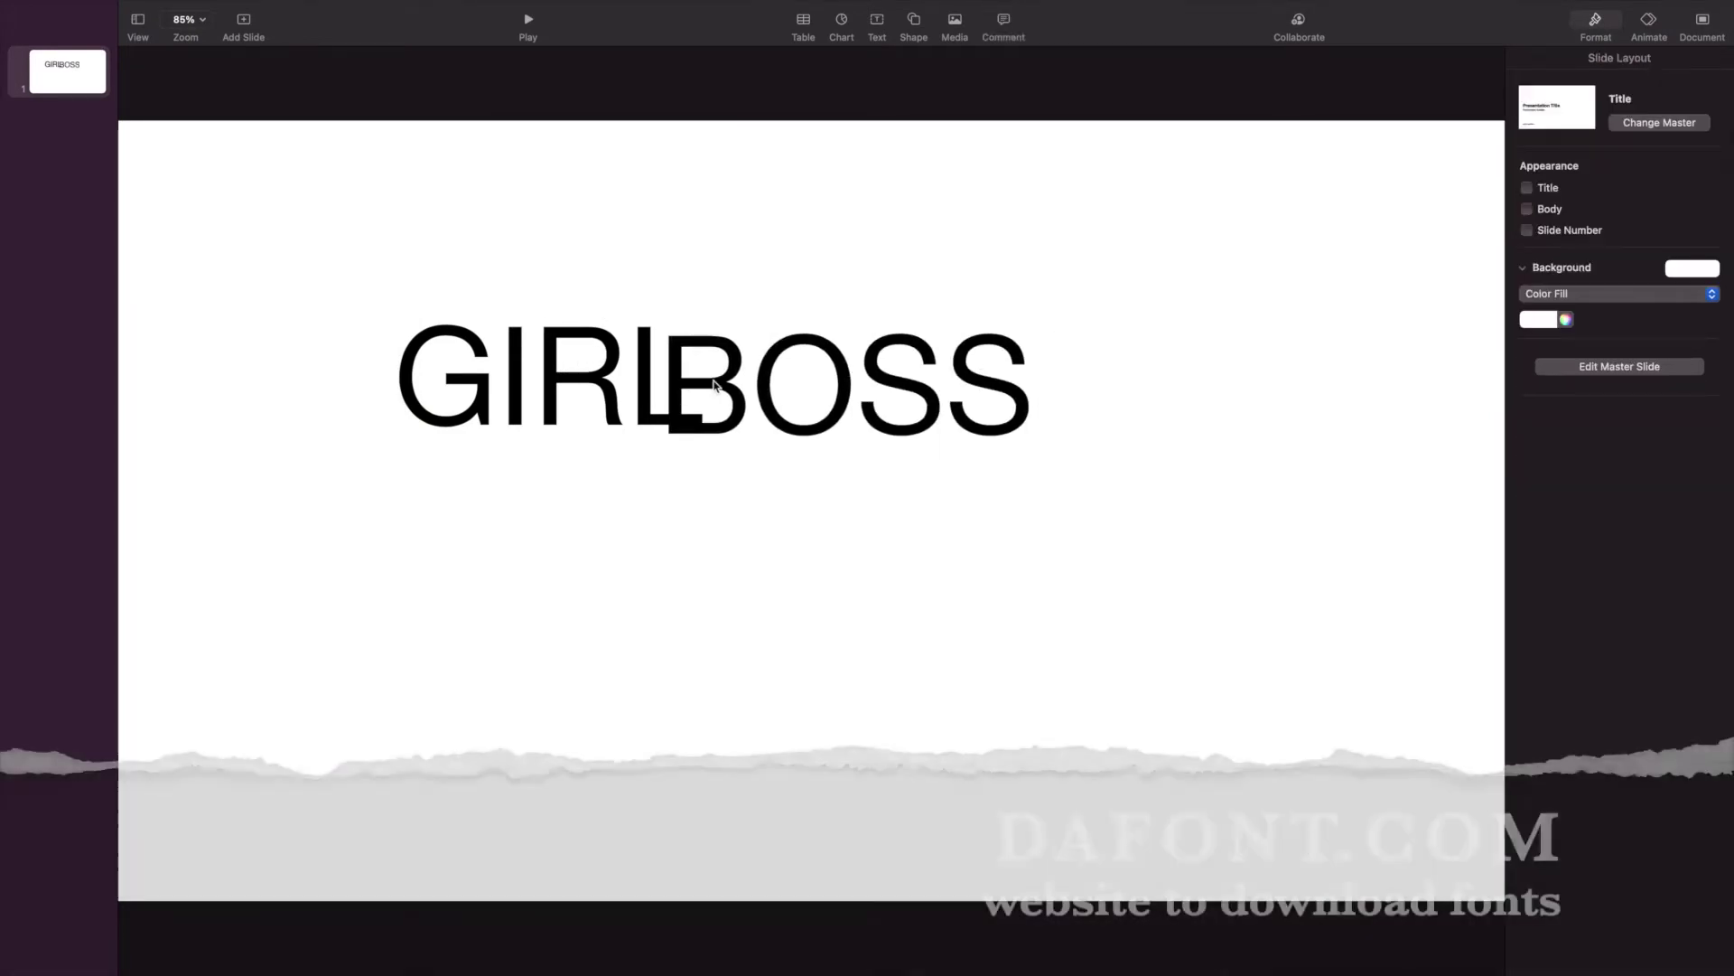
{"action": "left_click_drag", "start_coordinate": [706, 382], "coordinate": [755, 373]}
Step: Set both the GIRL and BOSS words in the Nomark font
{"action": "double_click", "coordinate": [433, 353]}
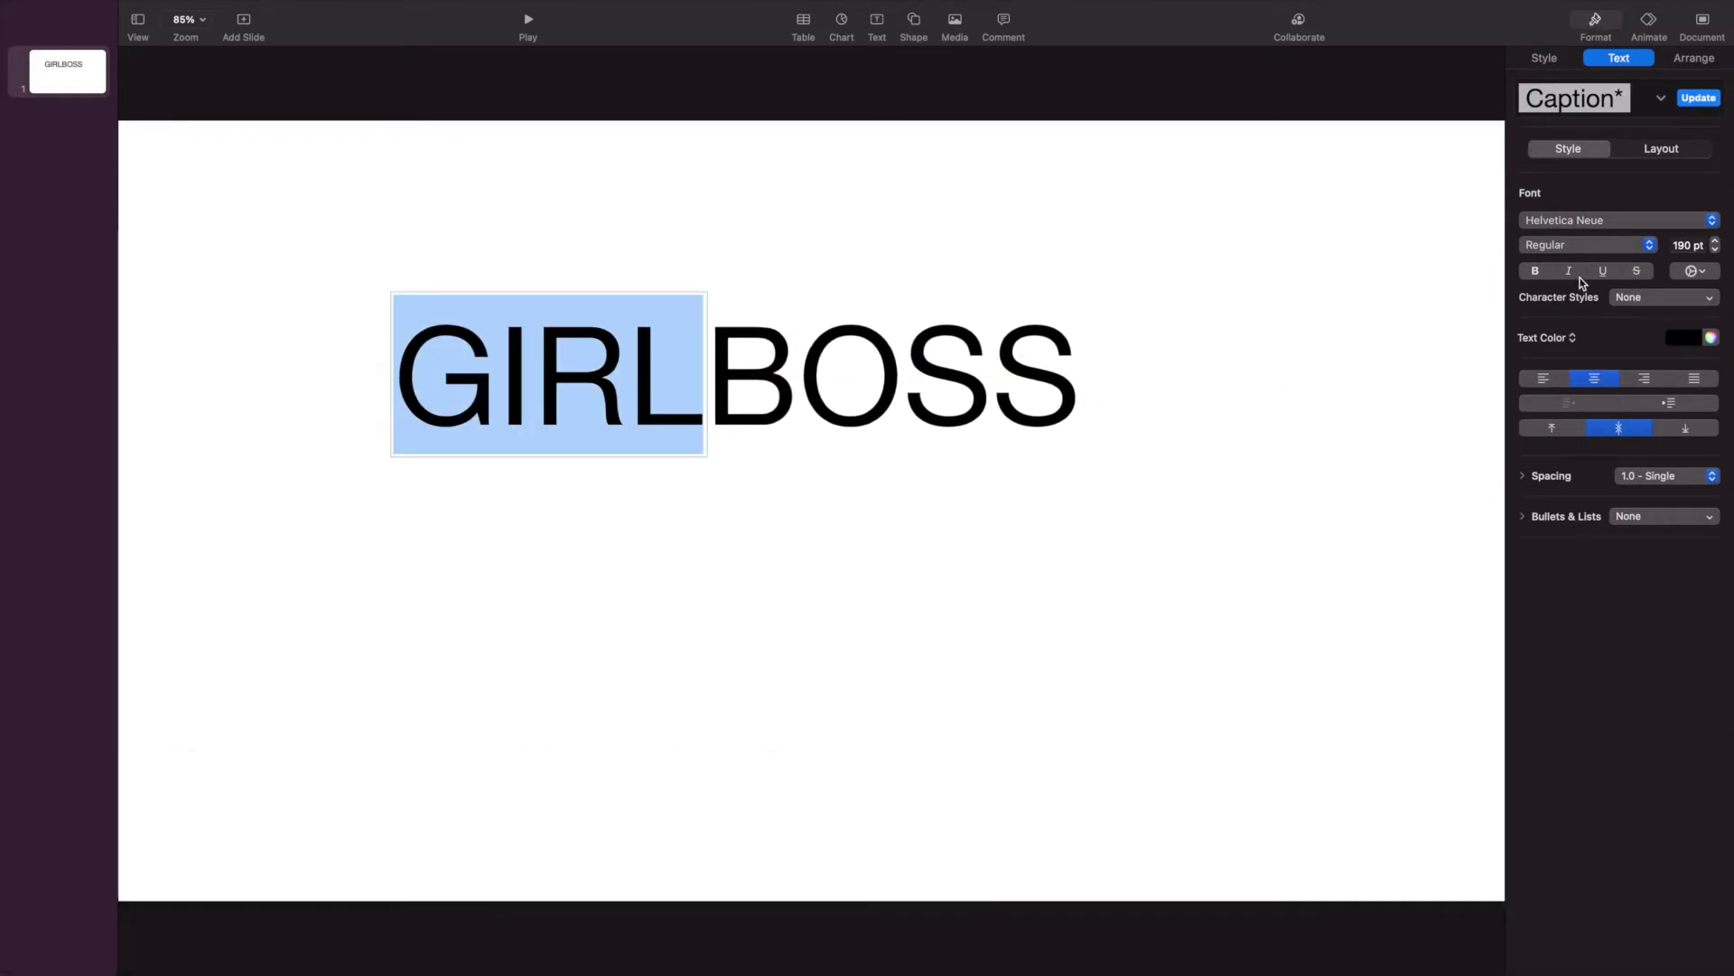
{"action": "left_click", "coordinate": [1569, 226]}
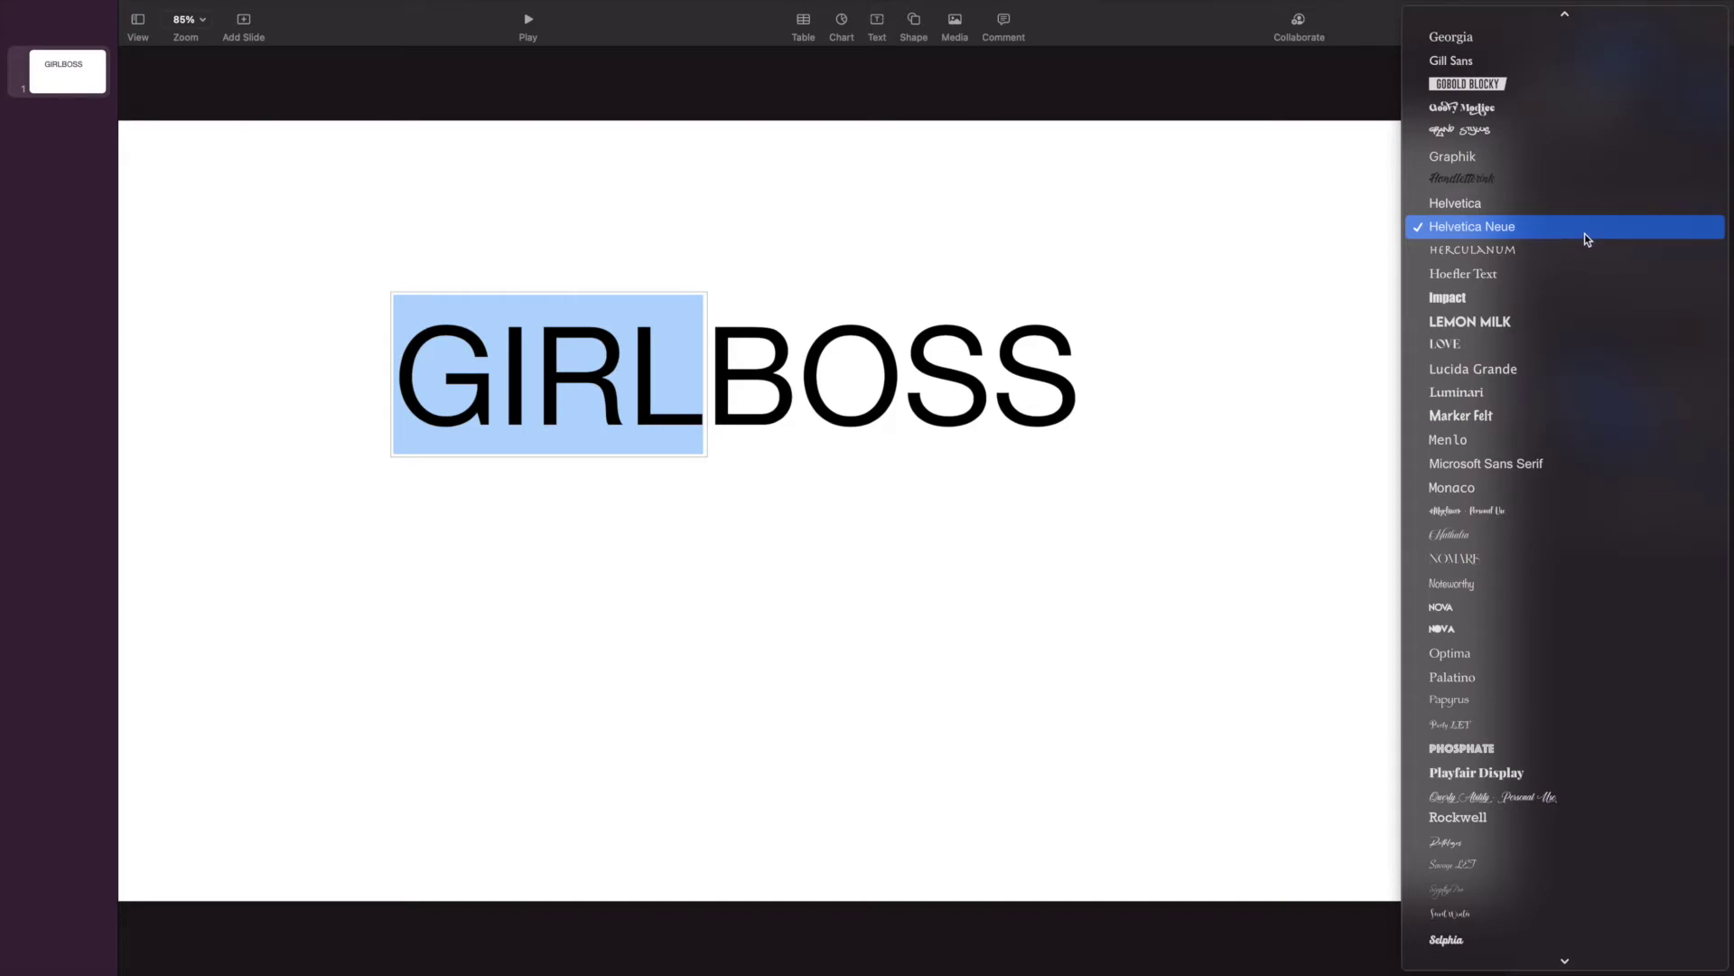
{"action": "left_click", "coordinate": [1504, 559]}
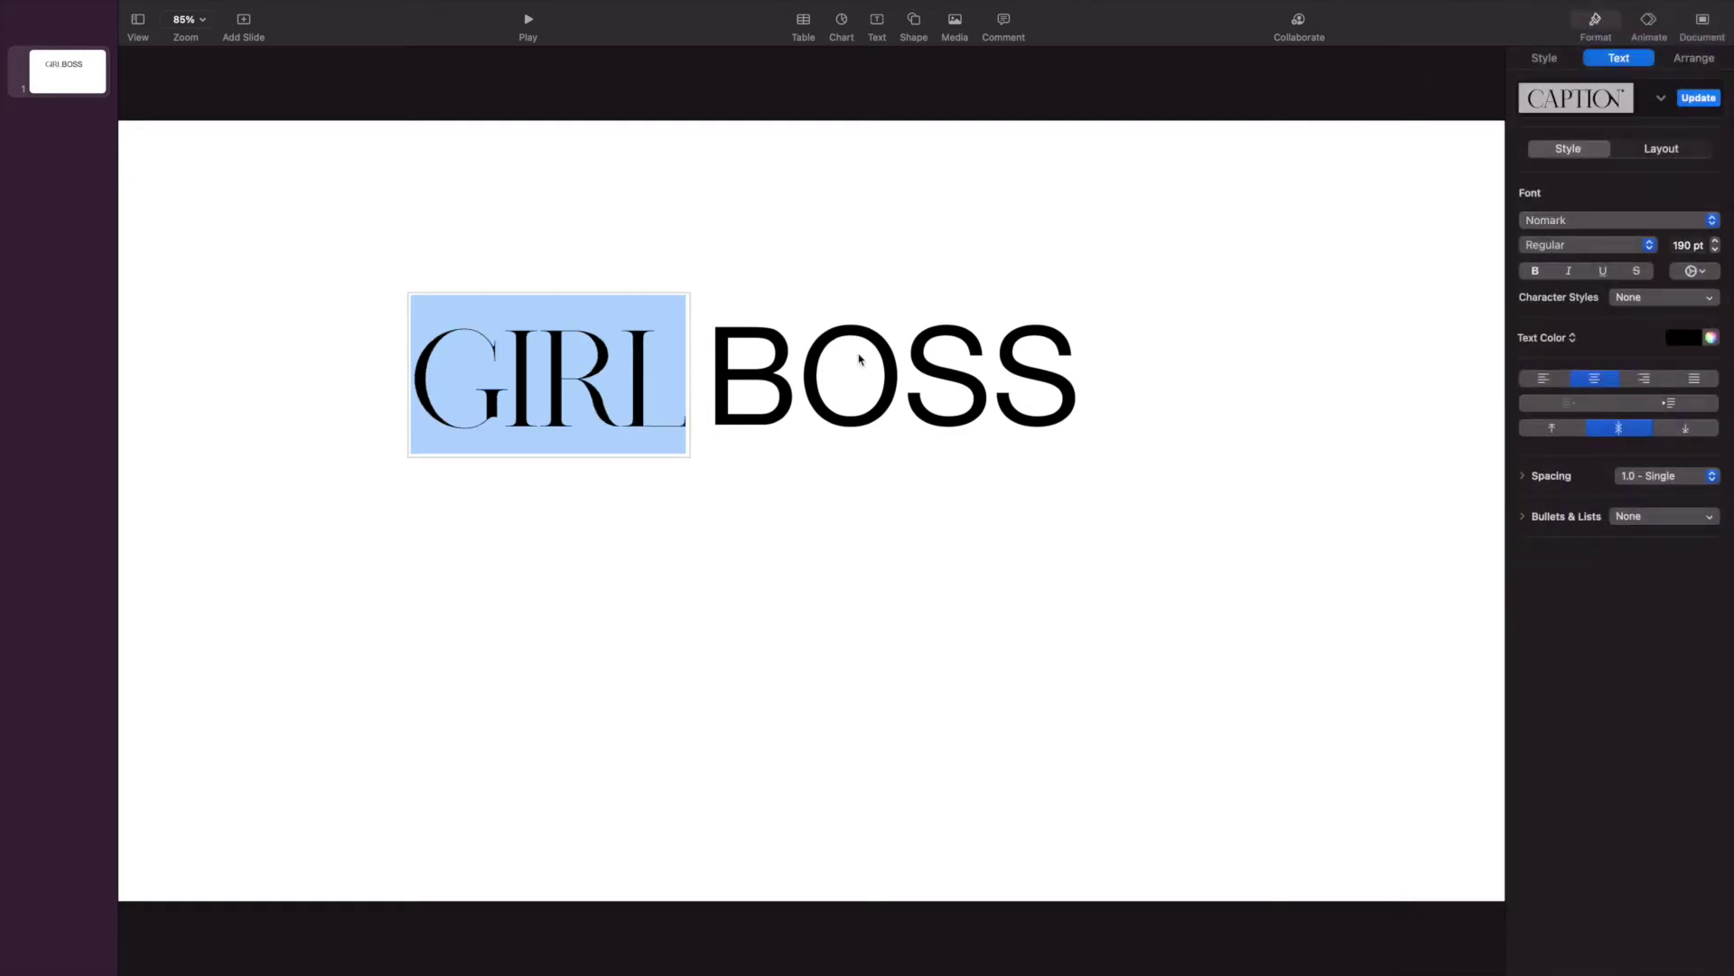
{"action": "double_click", "coordinate": [884, 370]}
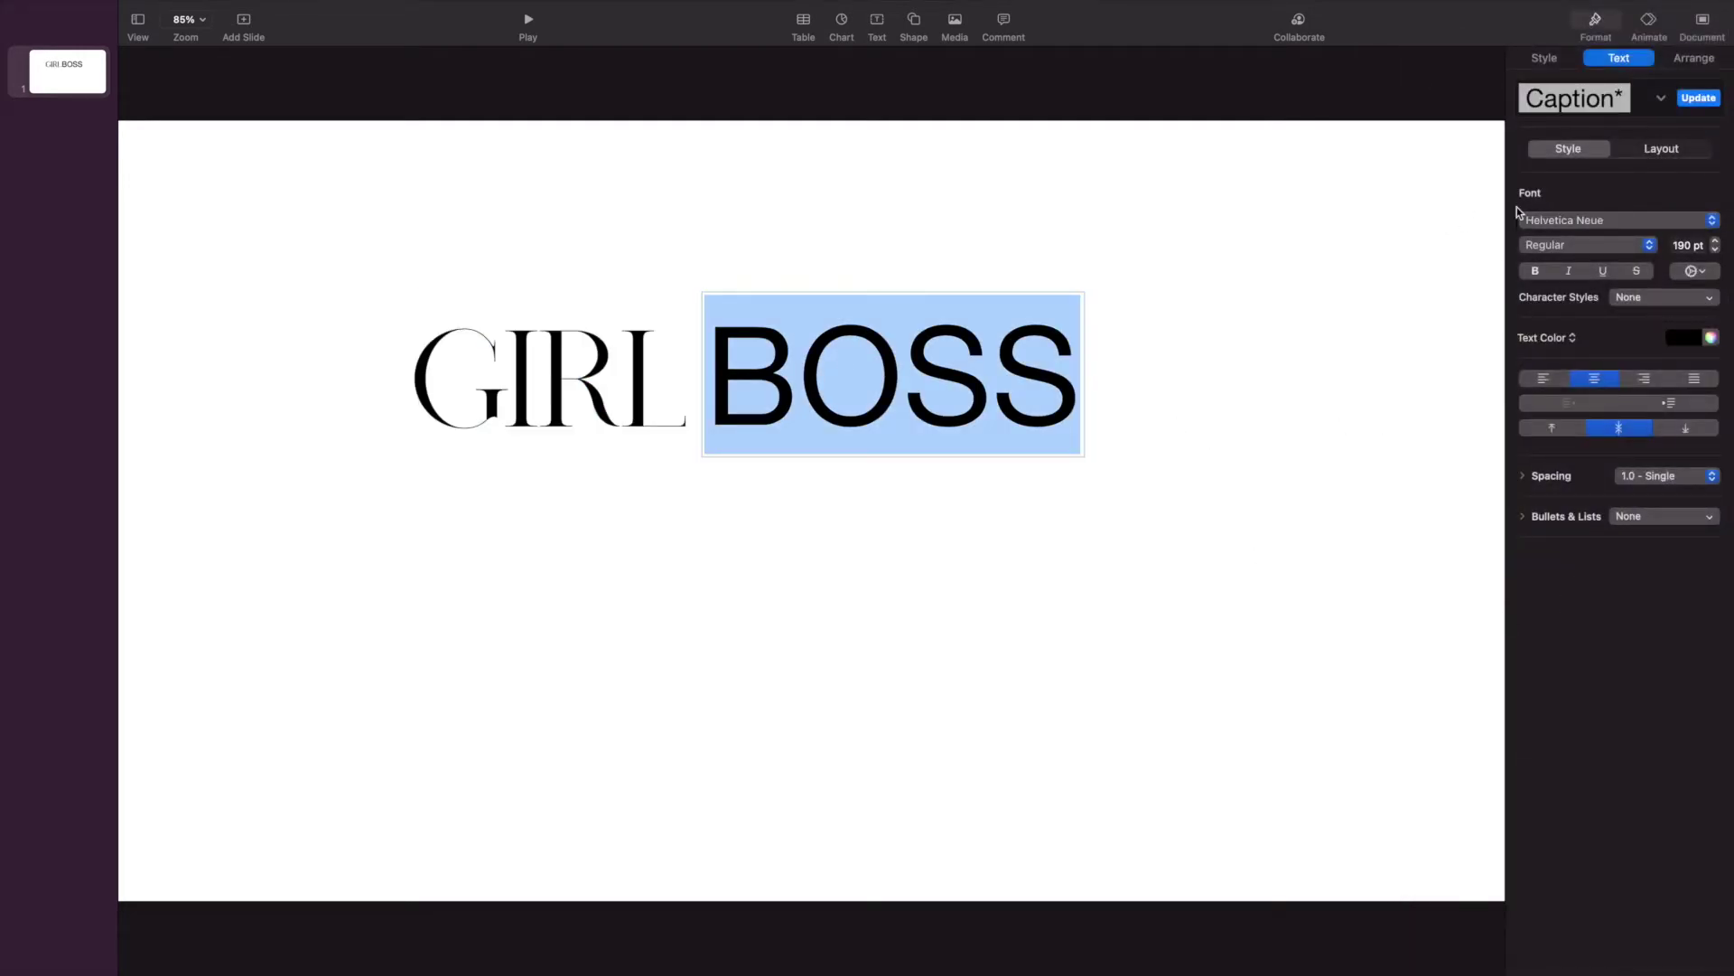
{"action": "left_click", "coordinate": [1570, 222]}
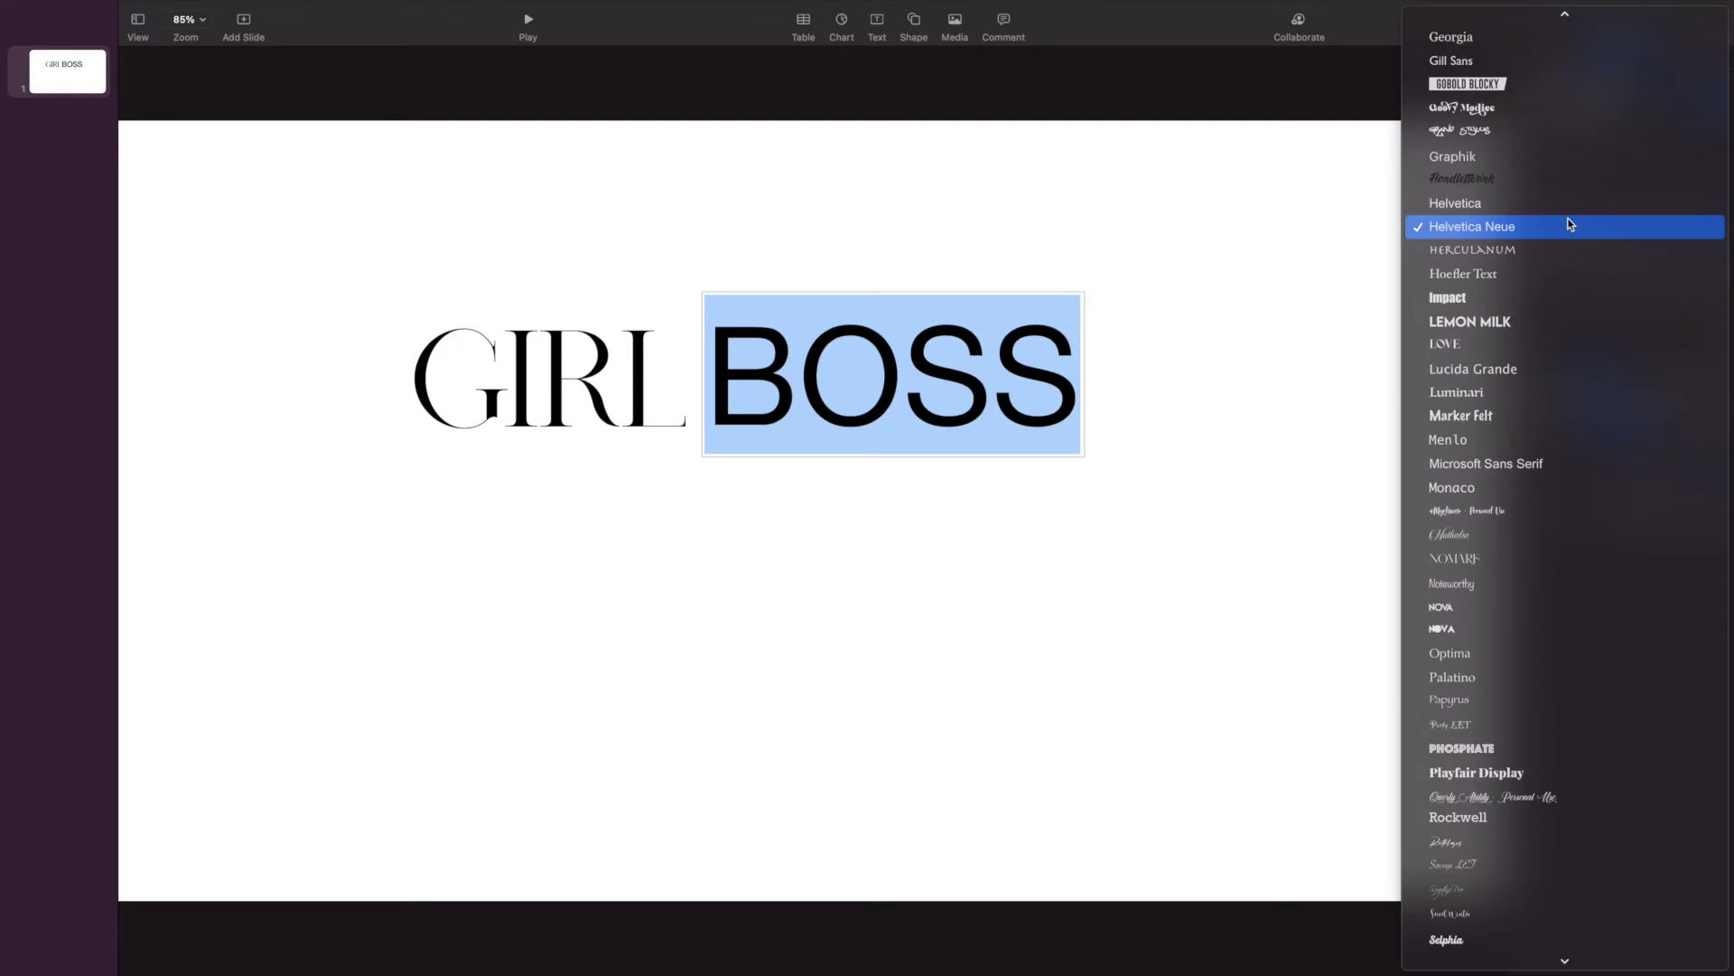
{"action": "left_click", "coordinate": [1494, 555]}
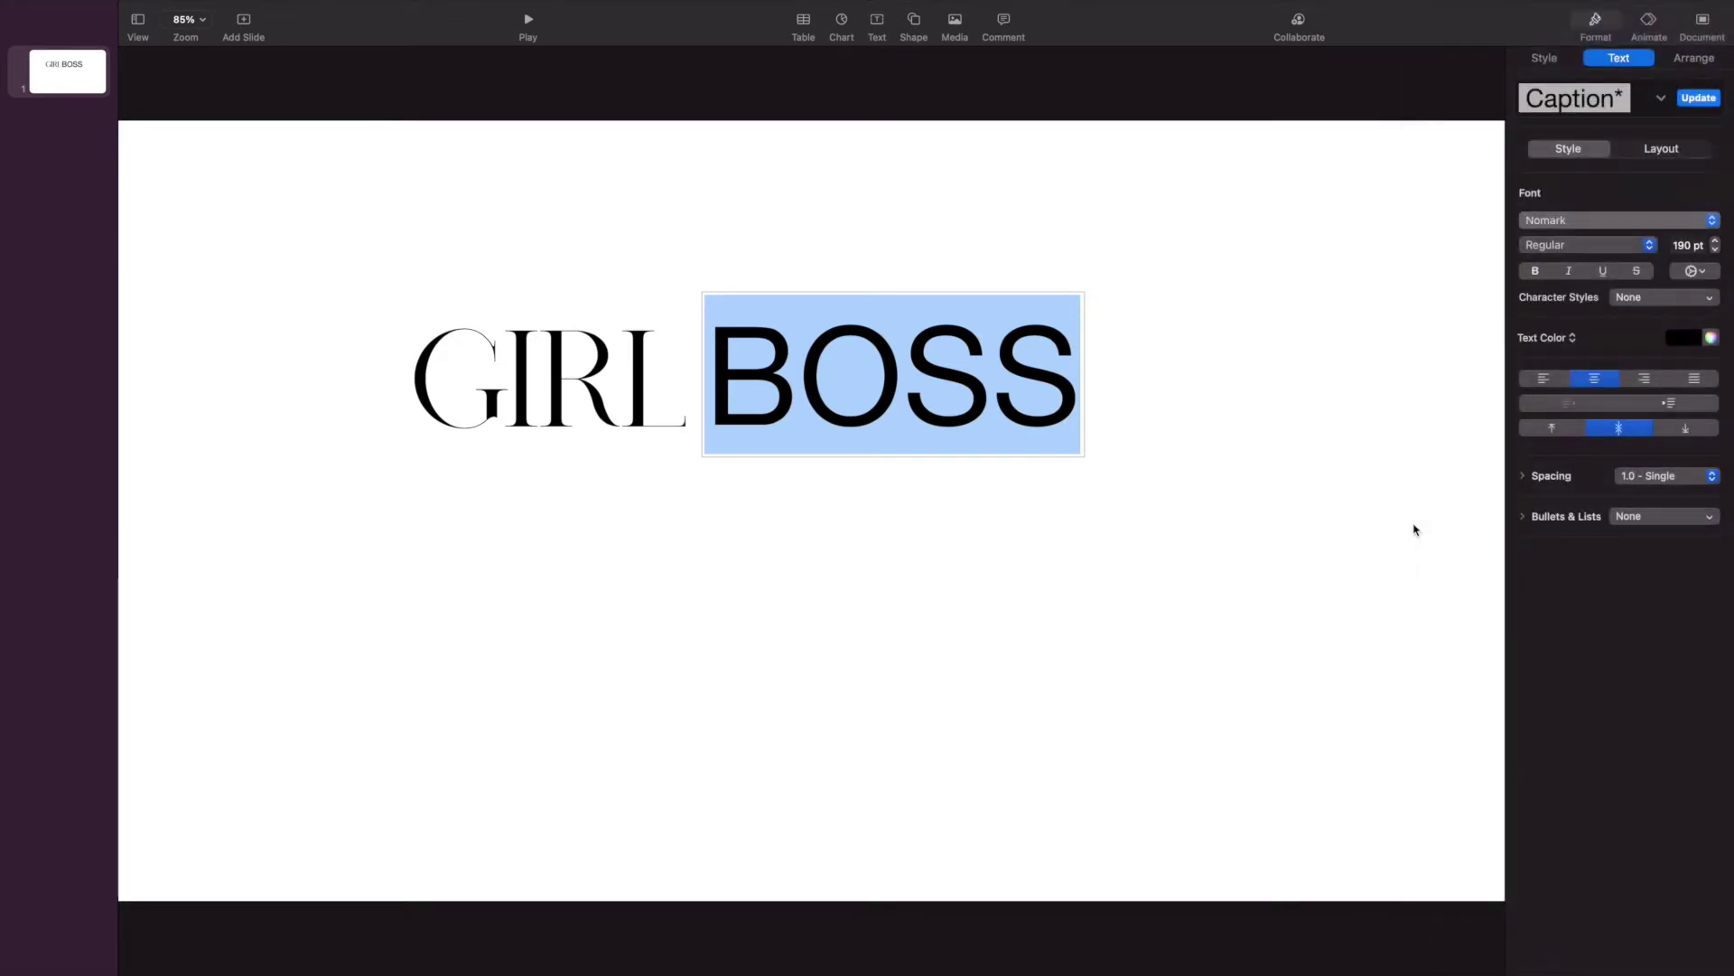
{"action": "left_click", "coordinate": [1367, 420]}
Step: Arrange GIRL and BOSS directly side by side to read GIRLBOSS
{"action": "left_click_drag", "start_coordinate": [894, 375], "coordinate": [975, 386]}
{"action": "left_click_drag", "start_coordinate": [659, 372], "coordinate": [740, 383]}
{"action": "left_click_drag", "start_coordinate": [917, 414], "coordinate": [883, 413]}
{"action": "left_click", "coordinate": [1406, 322]}
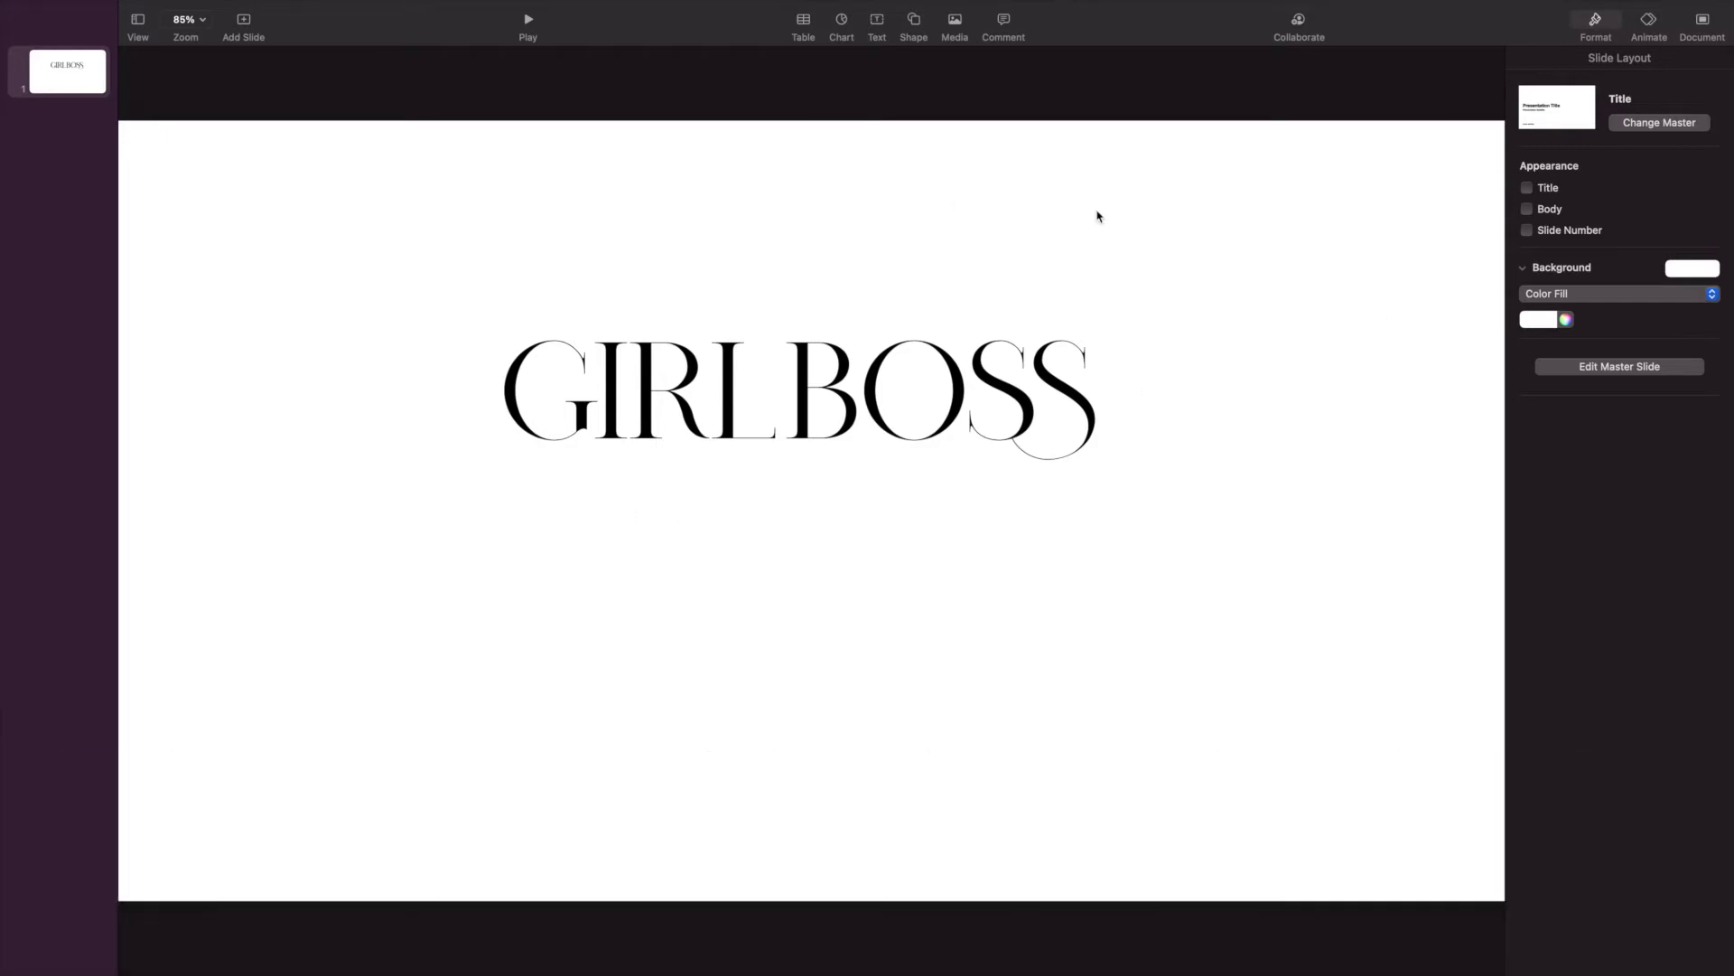
Step: Set a custom slide size of 1080 by 1920 in the document settings
{"action": "left_click", "coordinate": [1702, 25]}
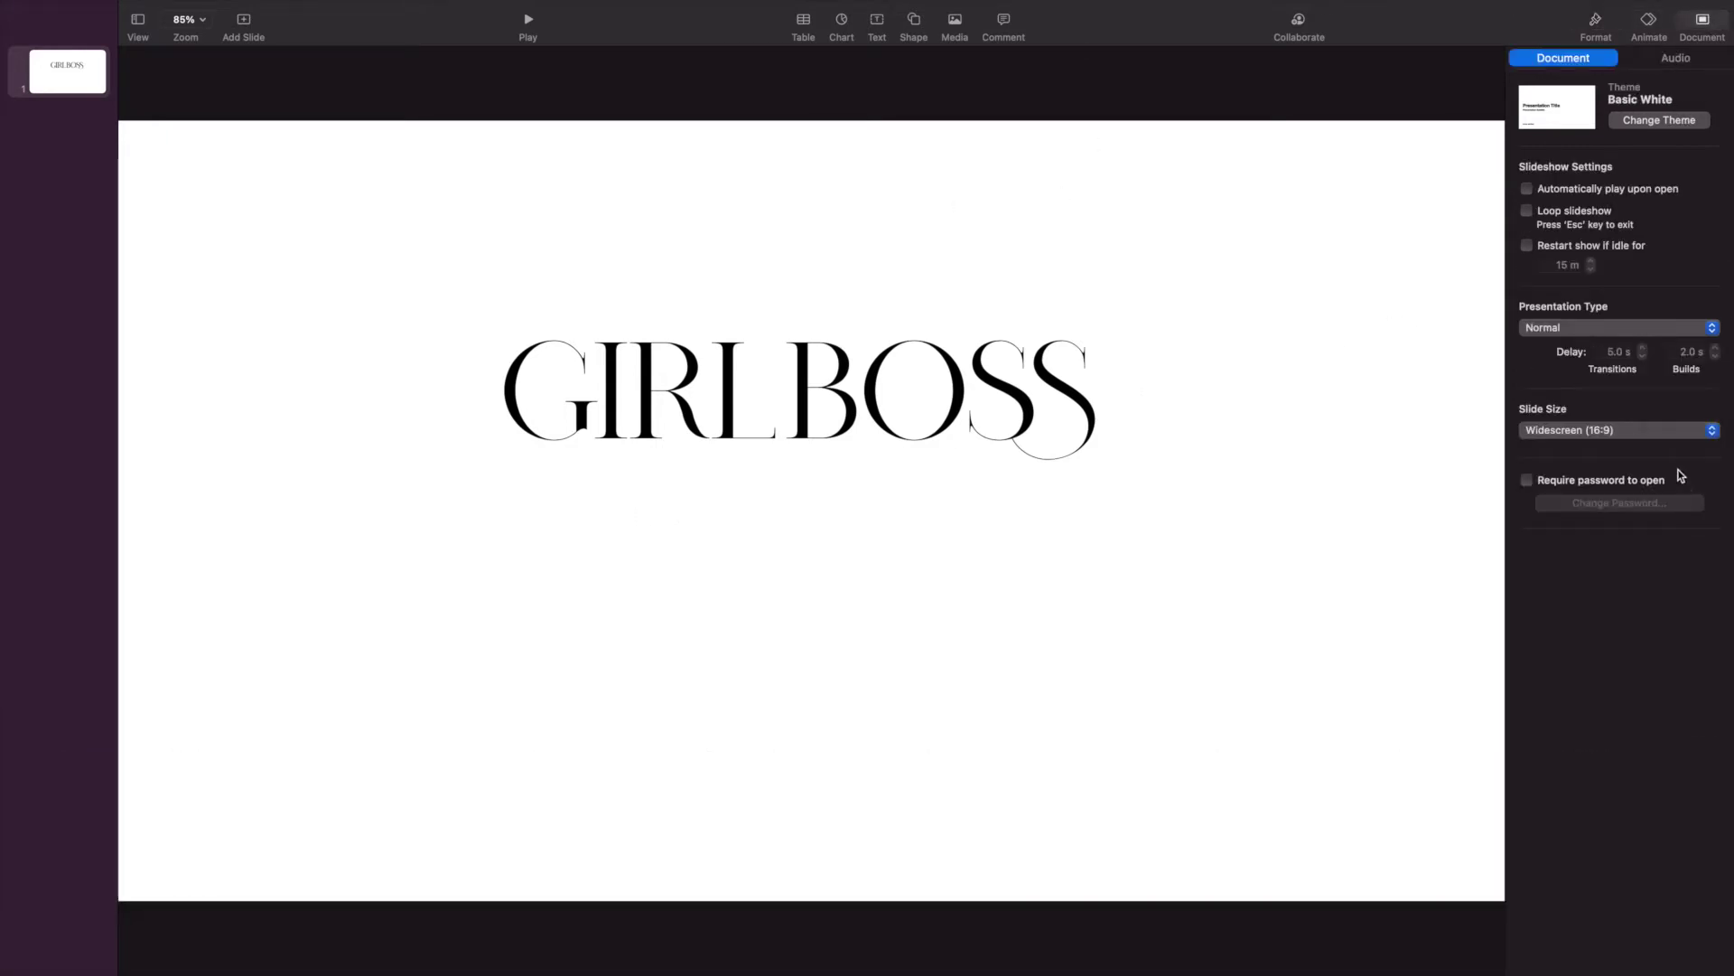
{"action": "left_click", "coordinate": [1610, 435]}
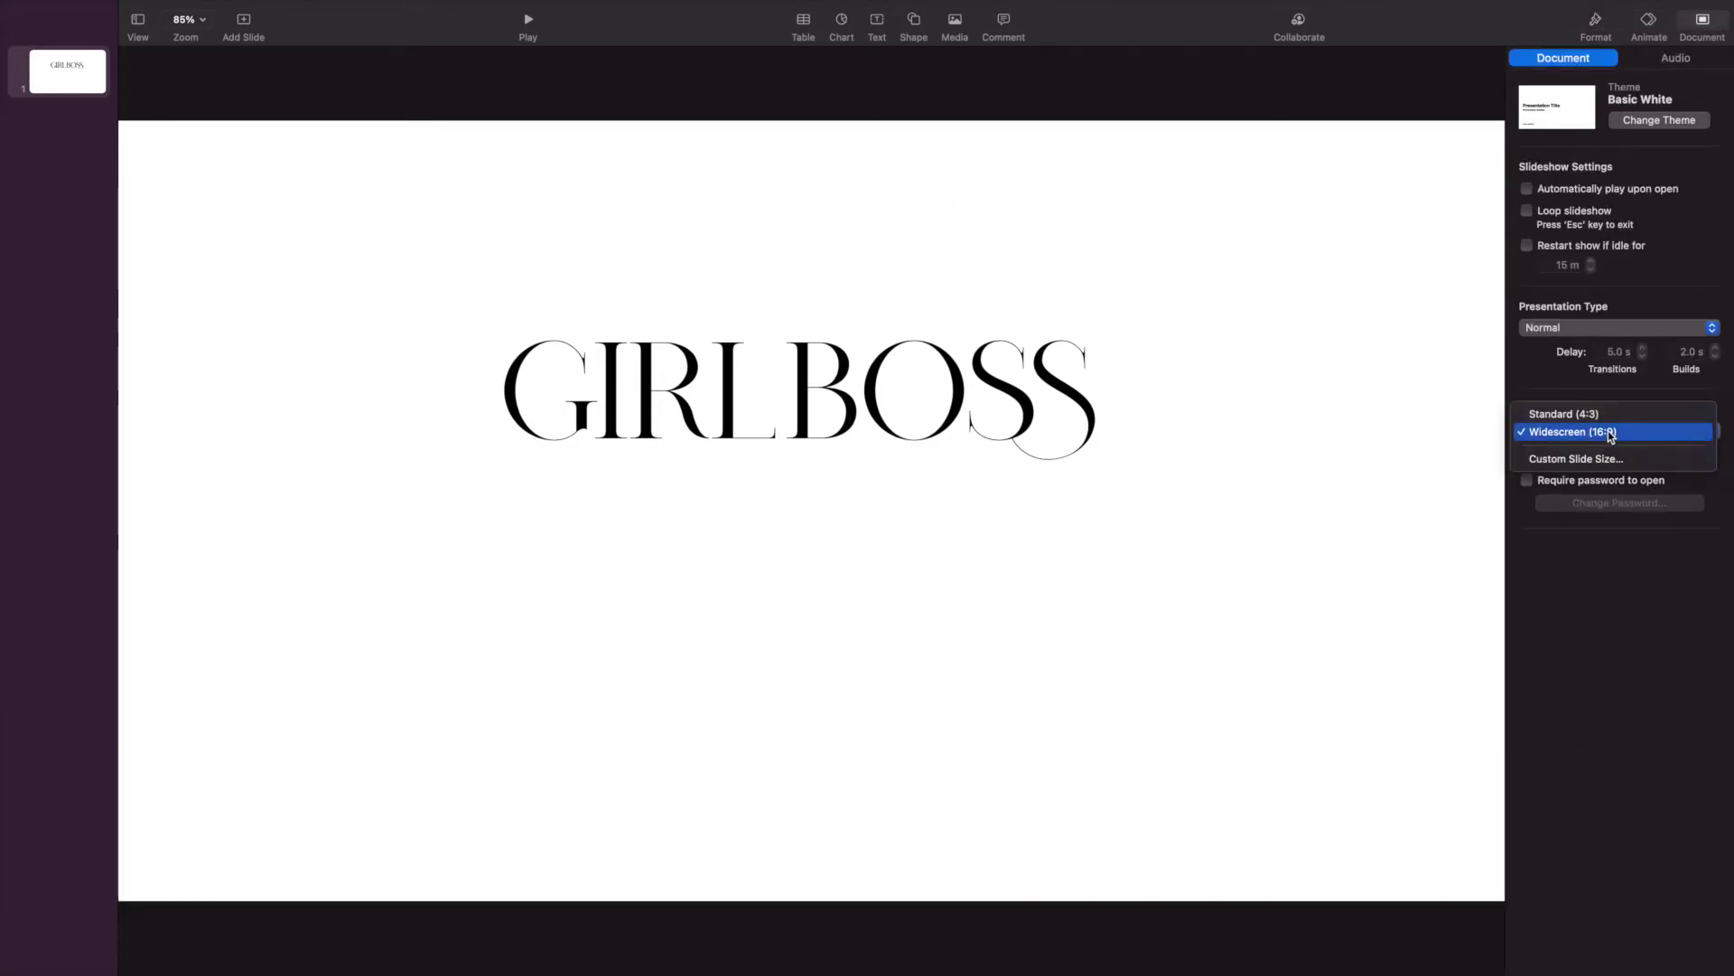
{"action": "left_click", "coordinate": [1608, 462]}
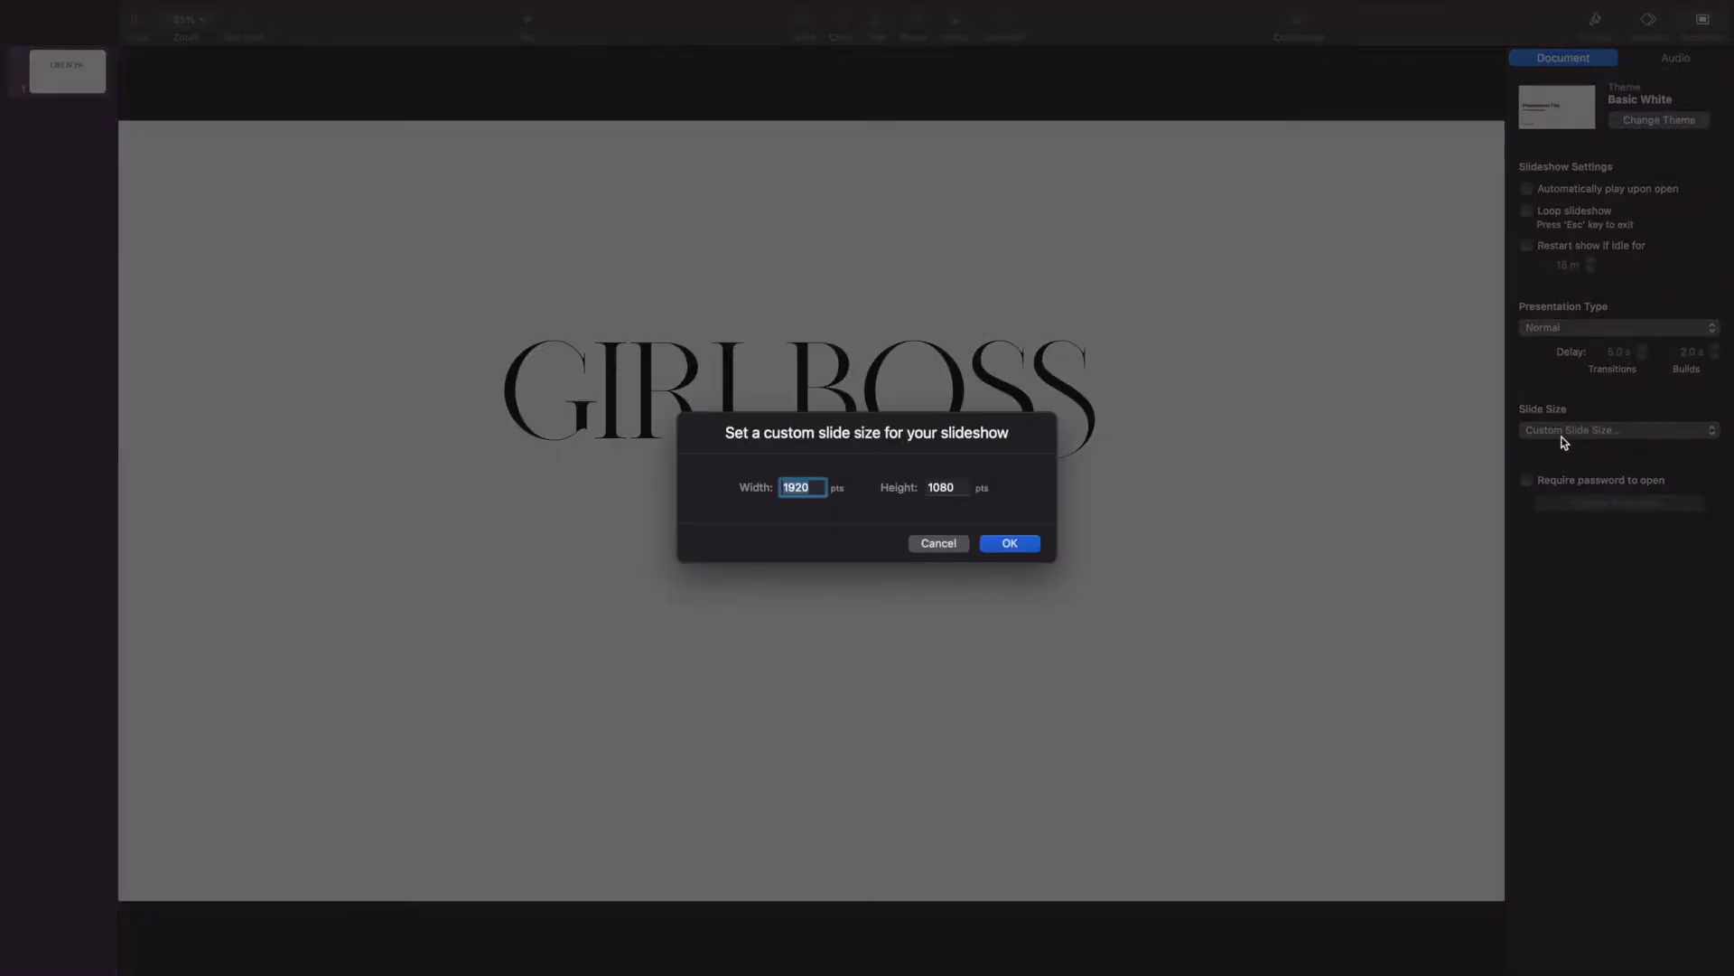
{"action": "type", "text": "10"}
{"action": "key", "text": "Tab"}
{"action": "type", "text": "1"}
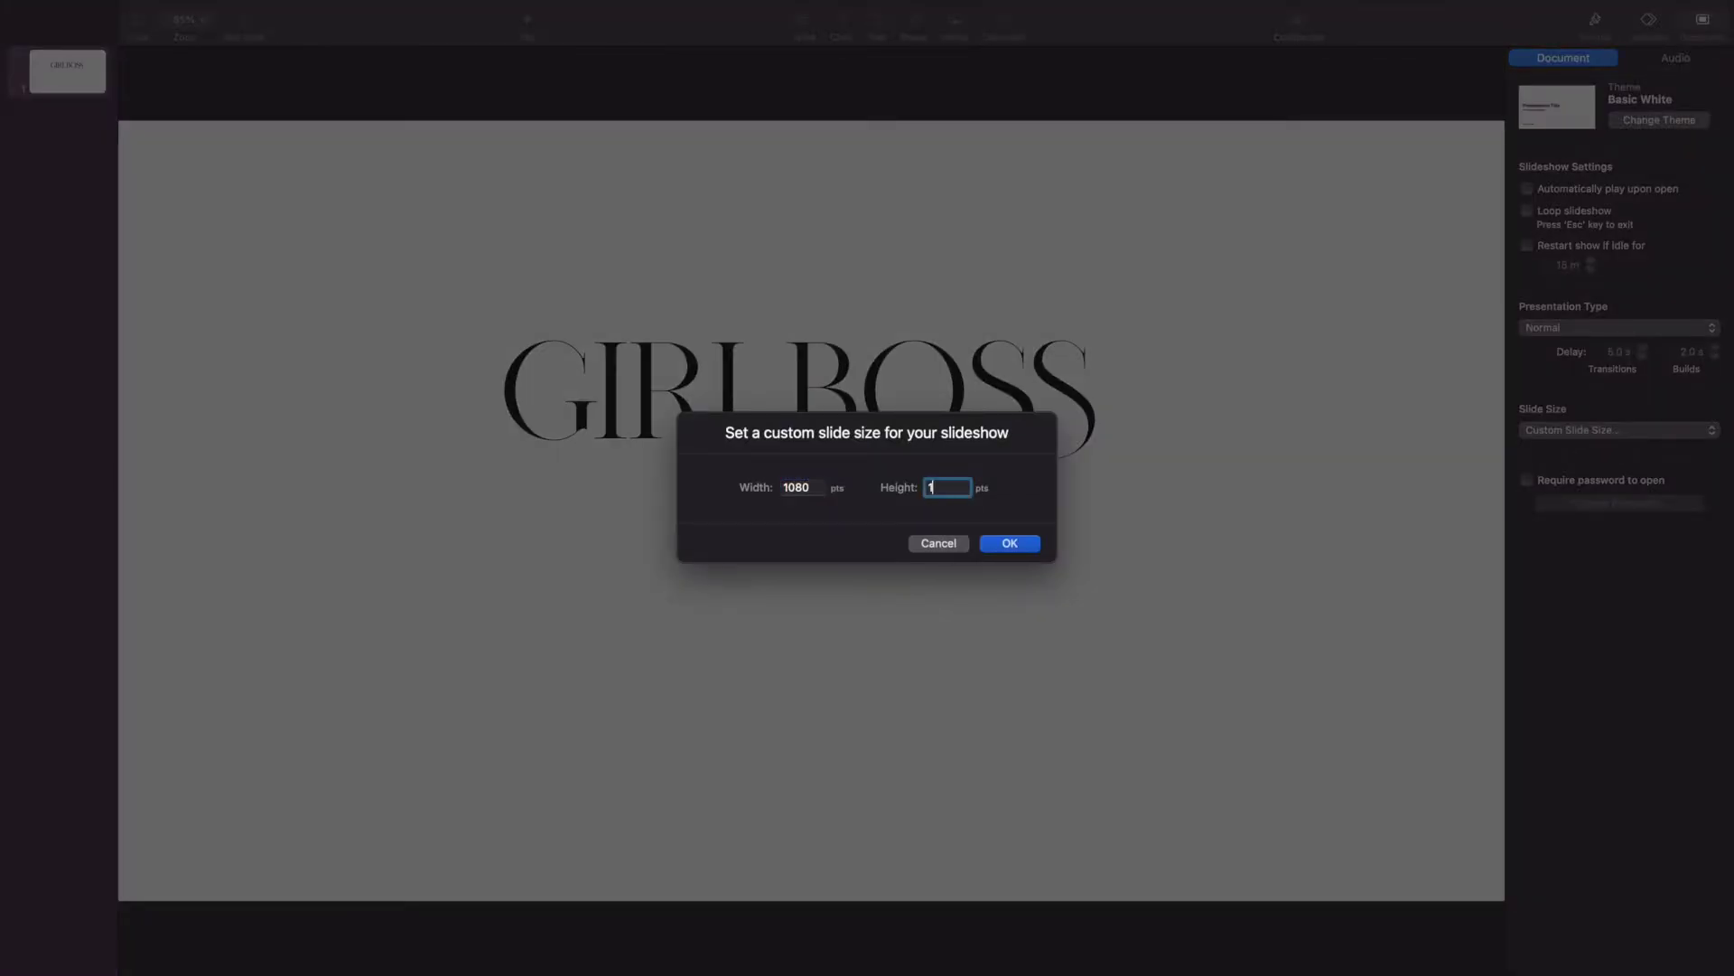
{"action": "key", "text": "Return"}
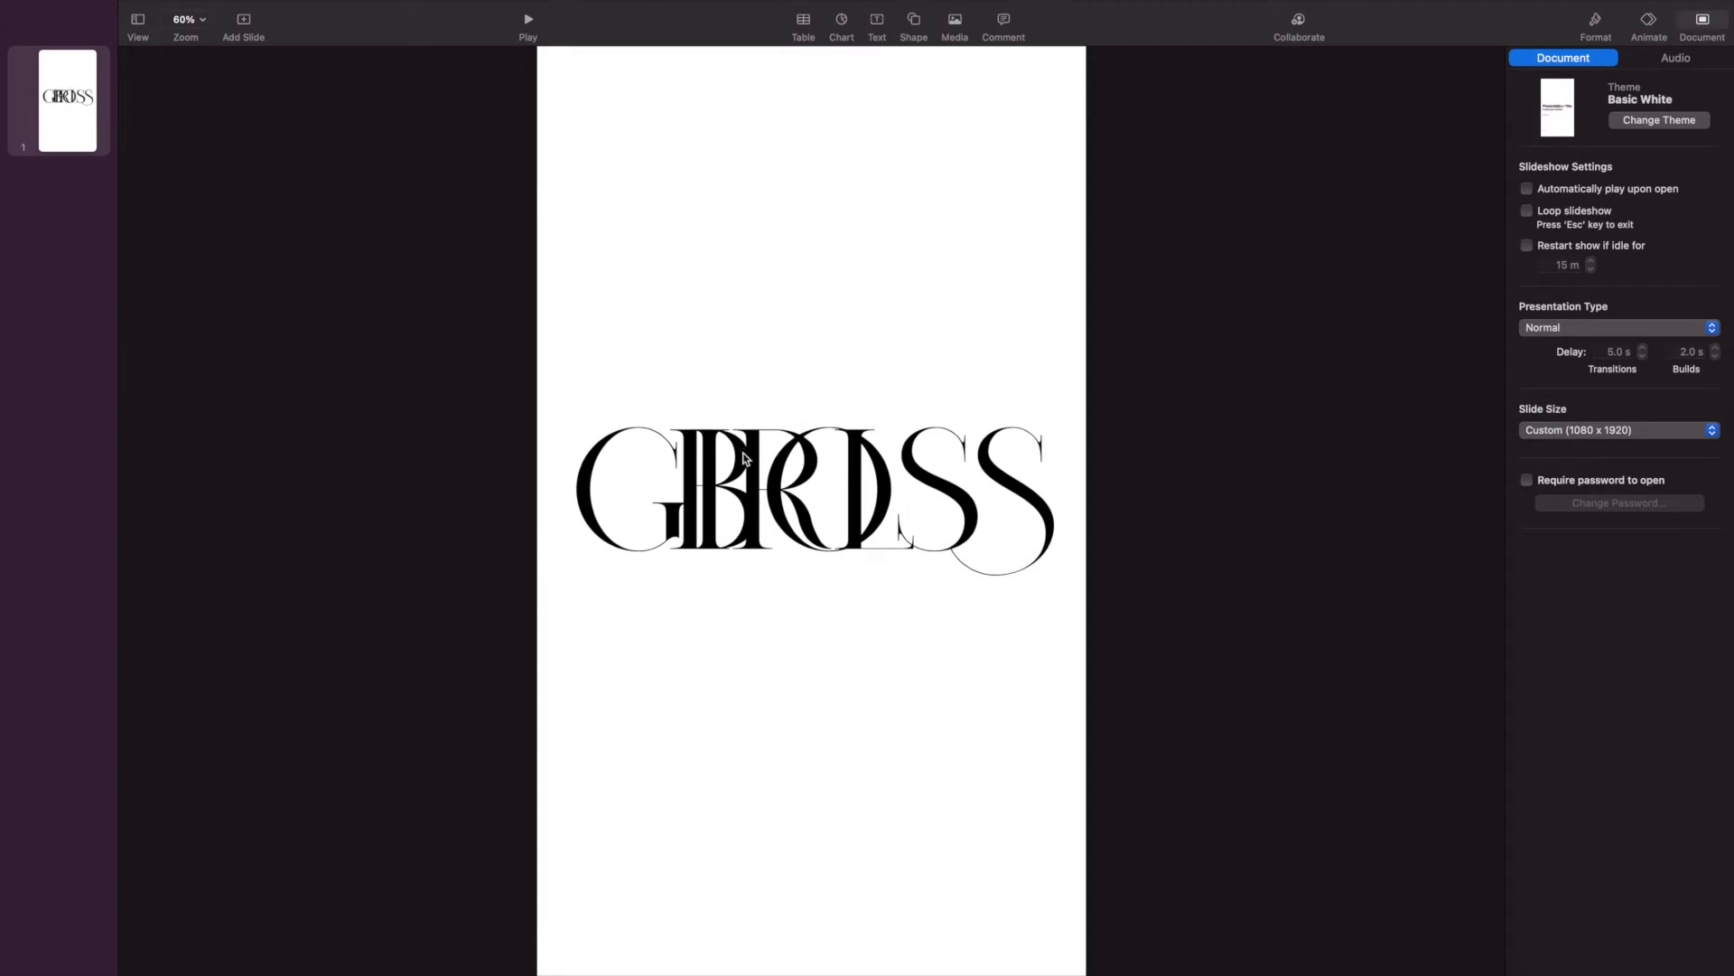
Step: Change the custom slide size to a 1080 by 1080 square and separate the overlapping words
{"action": "left_click", "coordinate": [1667, 426]}
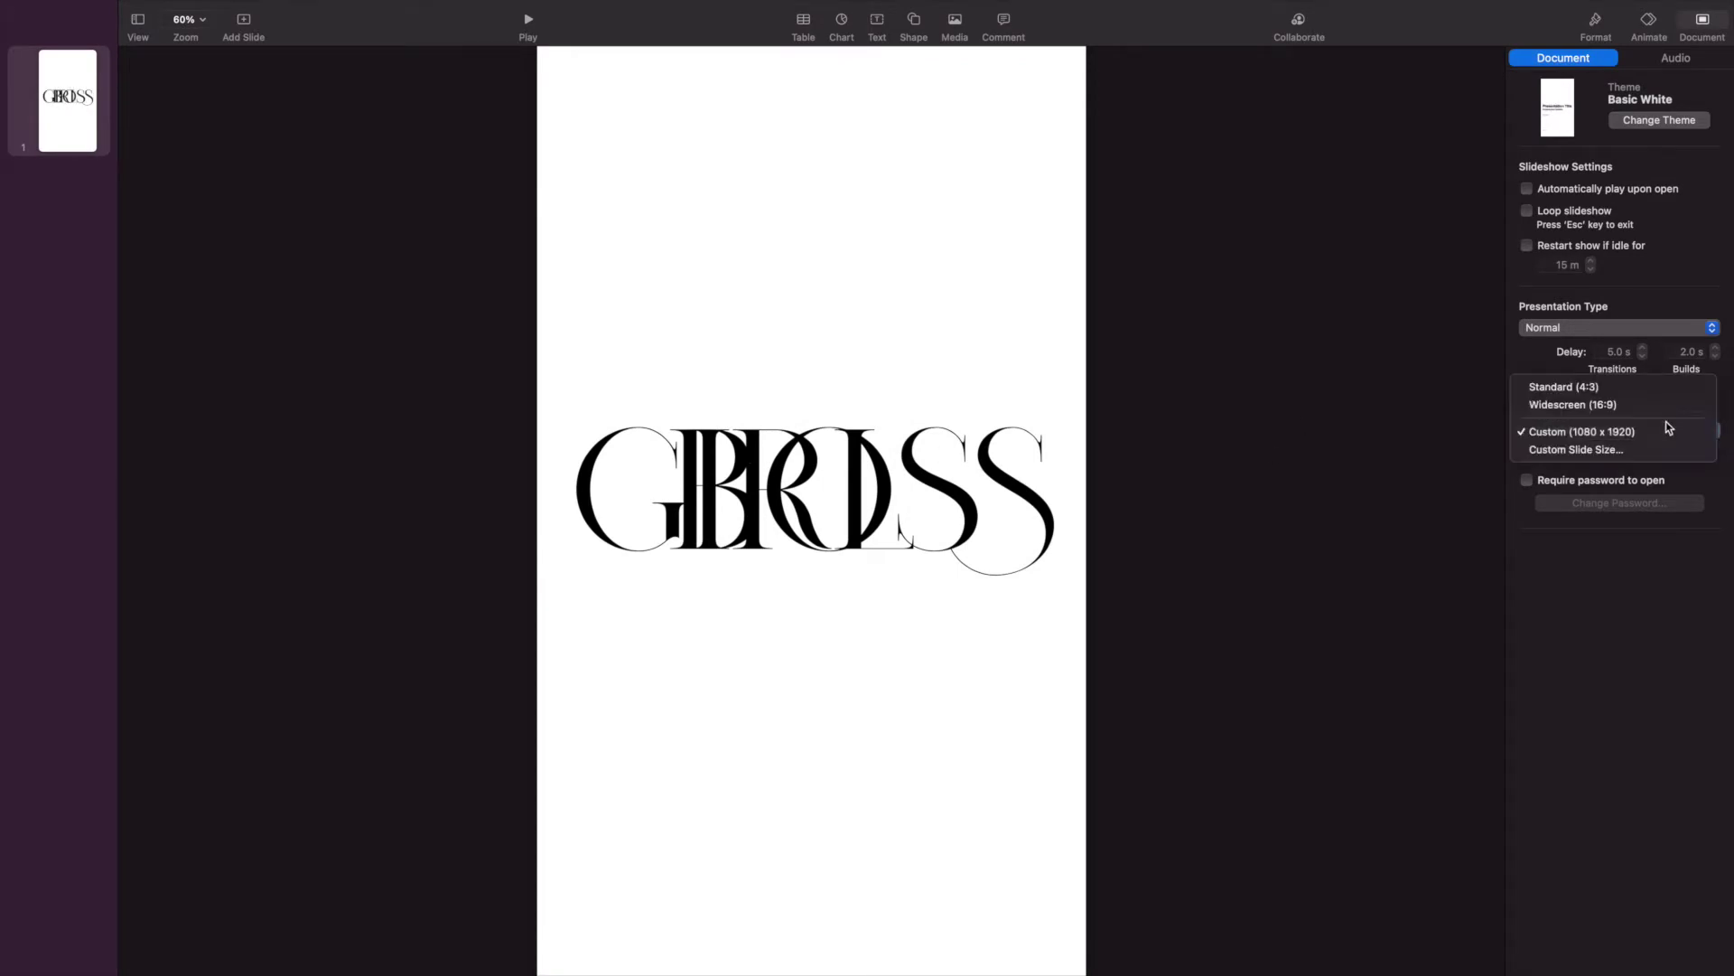
{"action": "left_click", "coordinate": [1623, 451]}
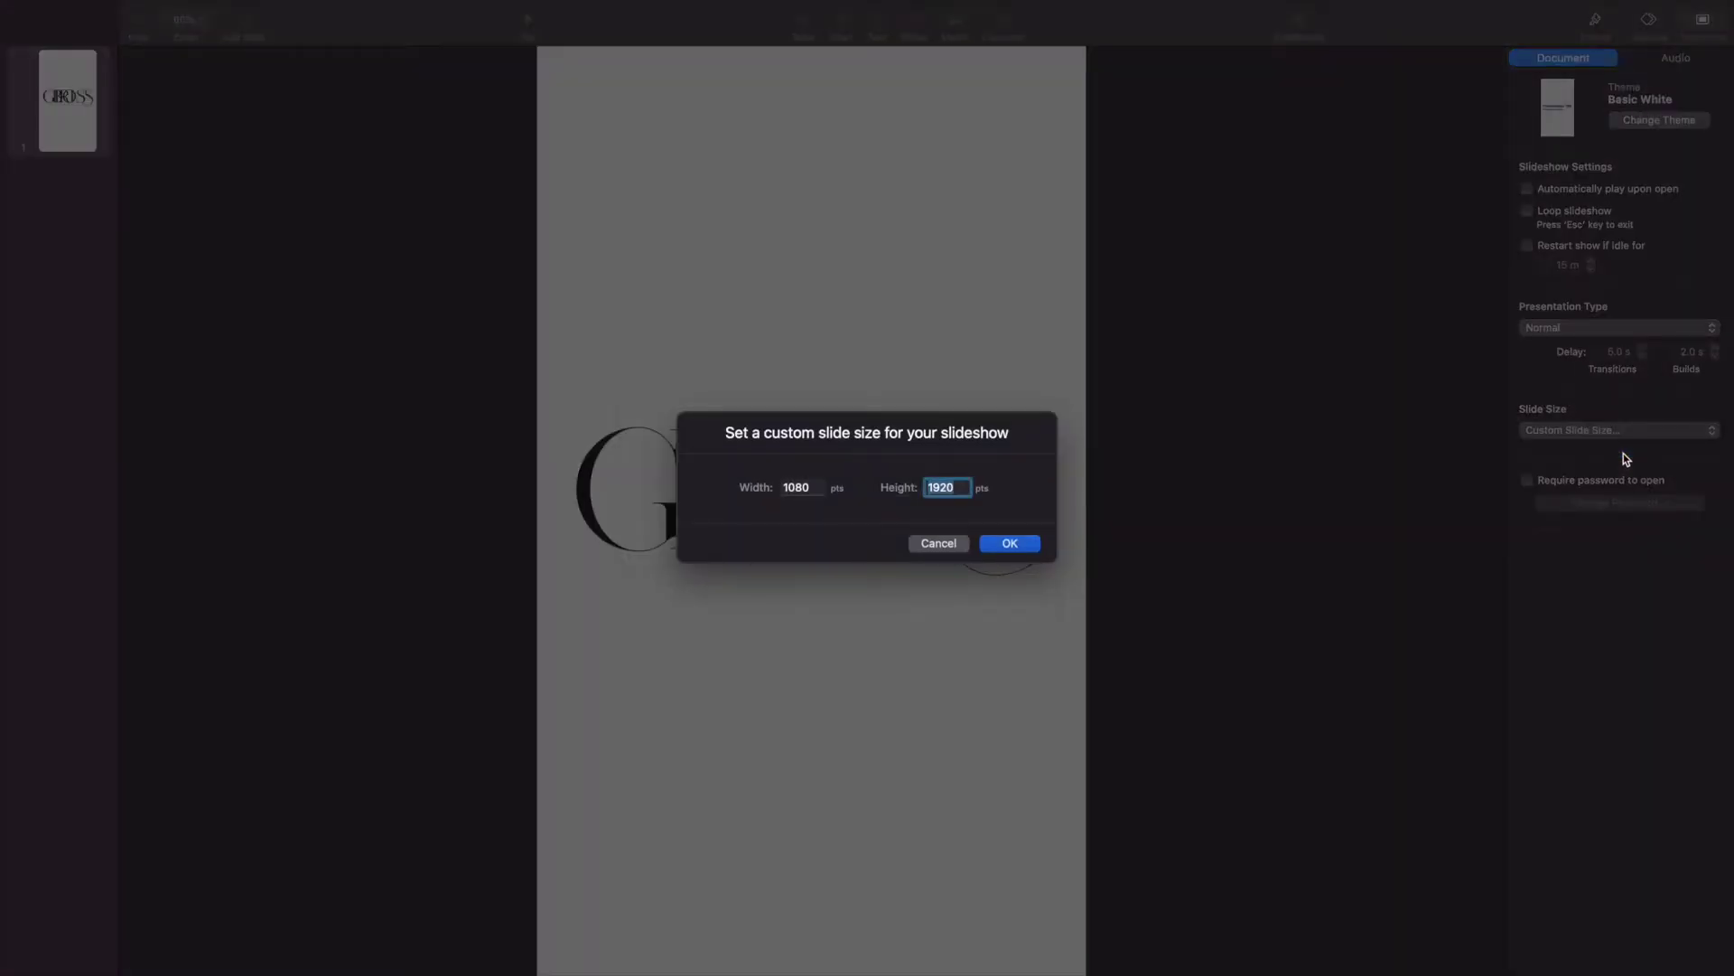
{"action": "type", "text": "10"}
{"action": "key", "text": "Return"}
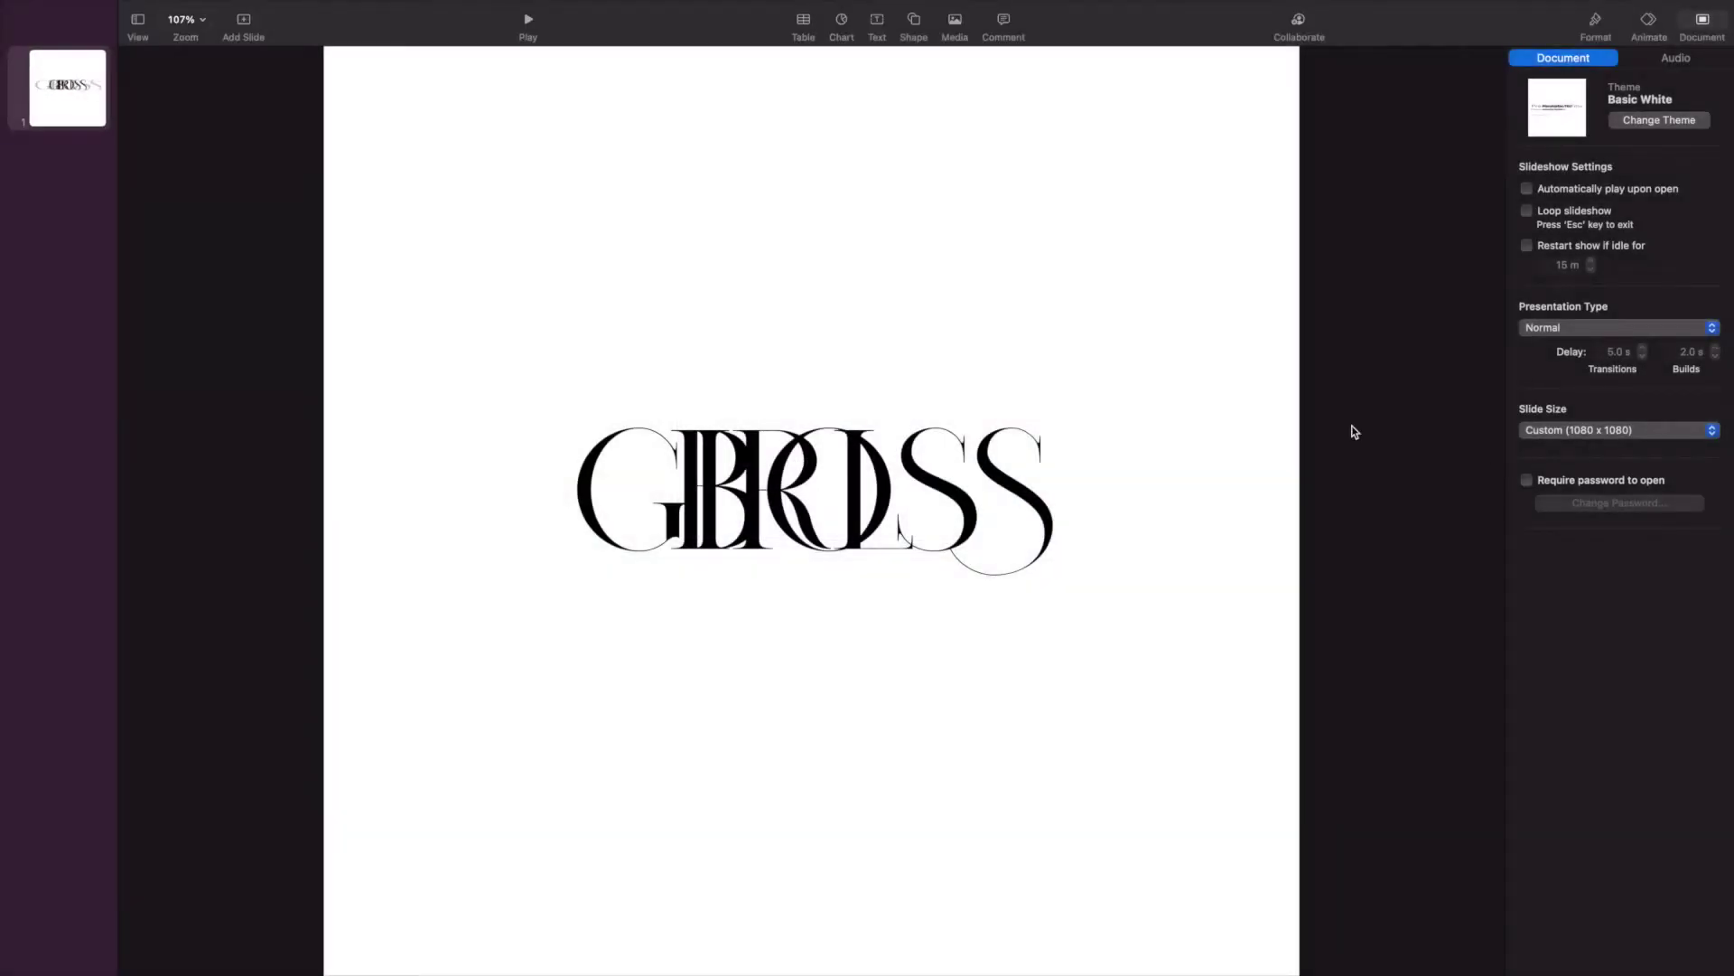
{"action": "left_click_drag", "start_coordinate": [667, 488], "coordinate": [486, 489]}
Step: Nudge GIRL and BOSS together and color GIRL a deep magenta-pink
{"action": "left_click_drag", "start_coordinate": [906, 495], "coordinate": [912, 484]}
{"action": "left_click_drag", "start_coordinate": [467, 496], "coordinate": [485, 498]}
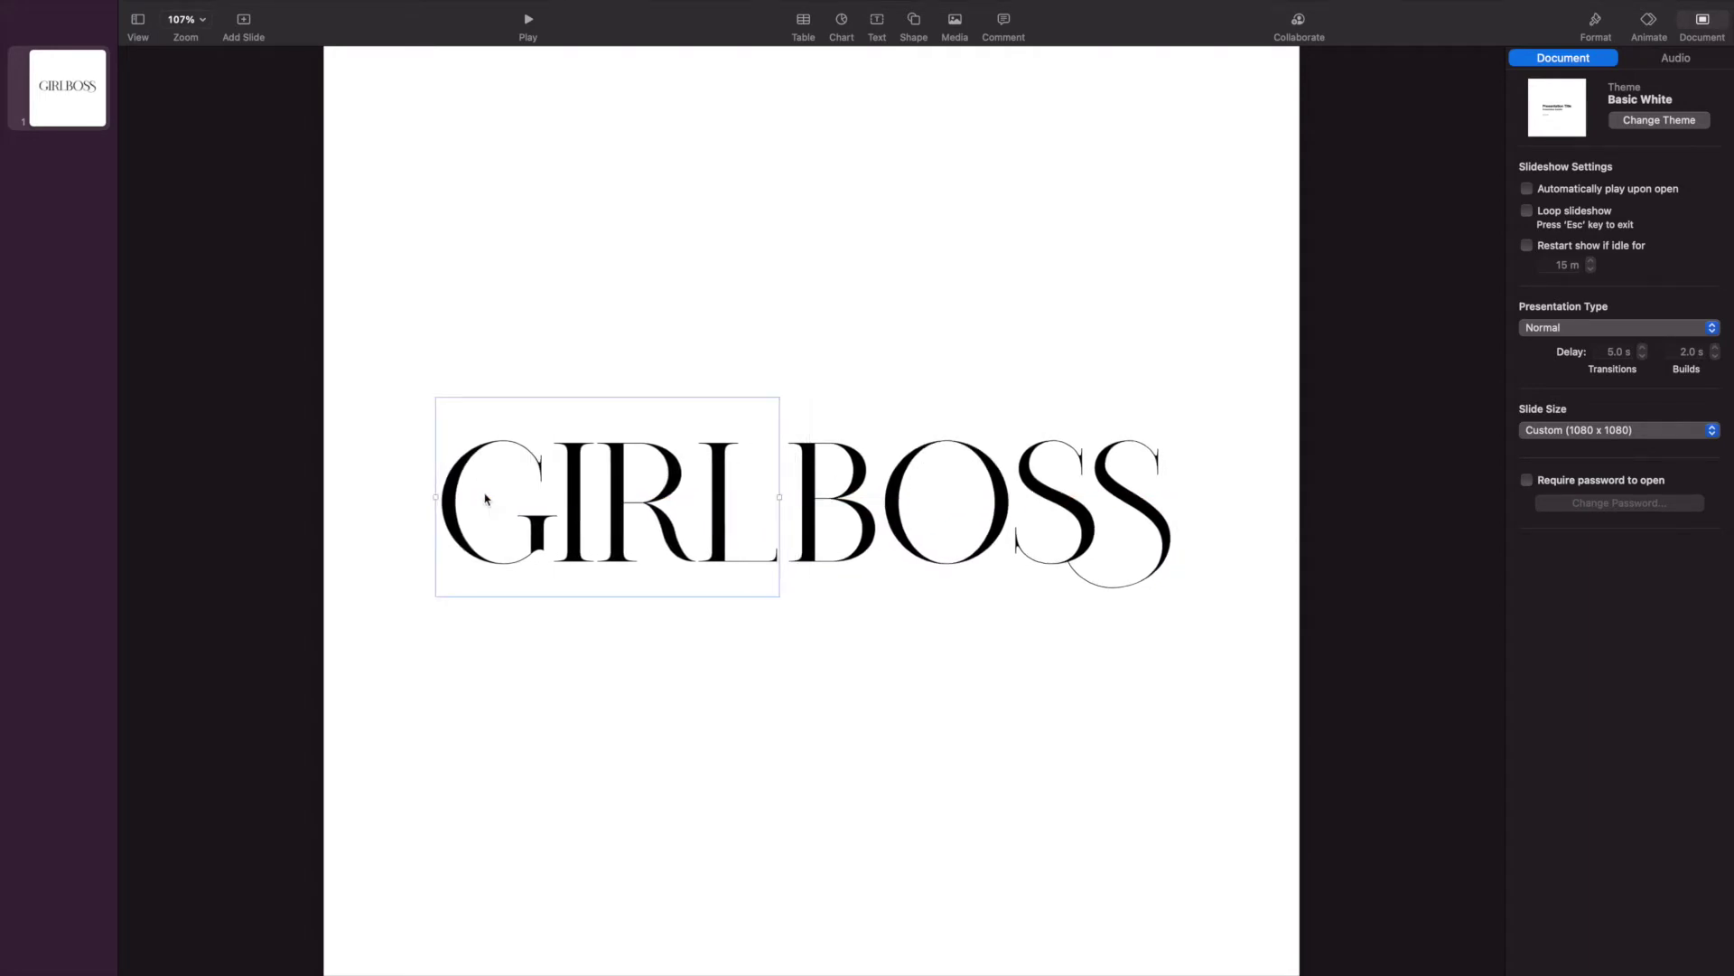
{"action": "double_click", "coordinate": [554, 499]}
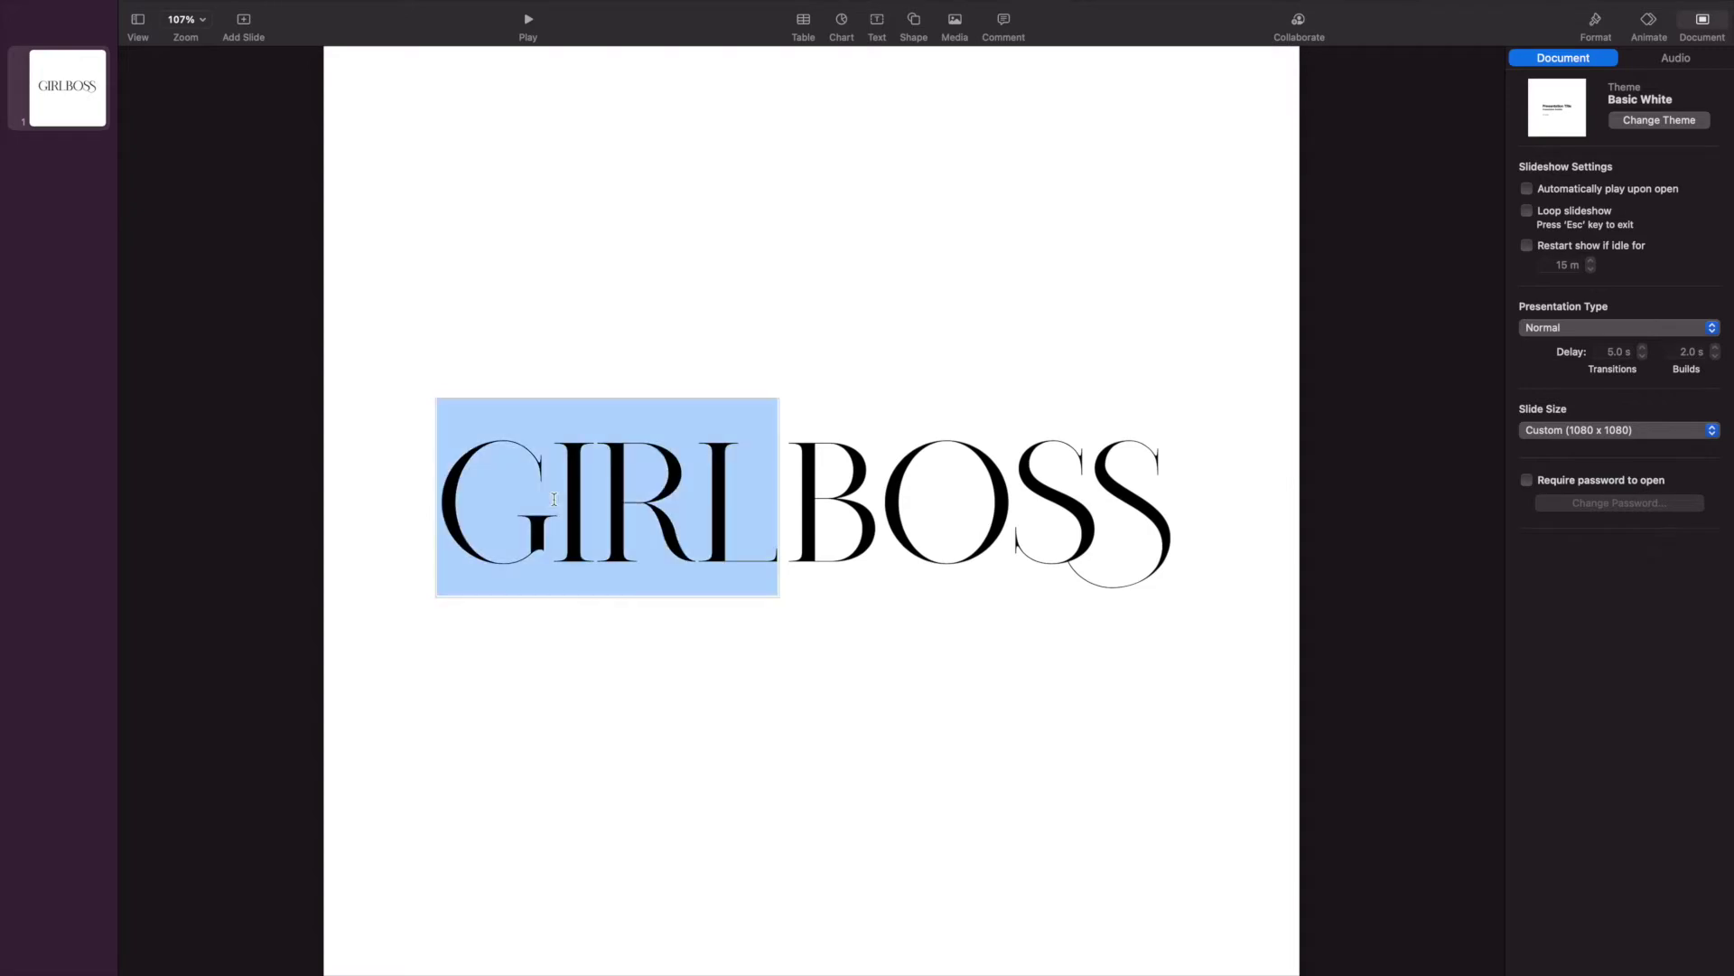
{"action": "left_click", "coordinate": [1597, 25]}
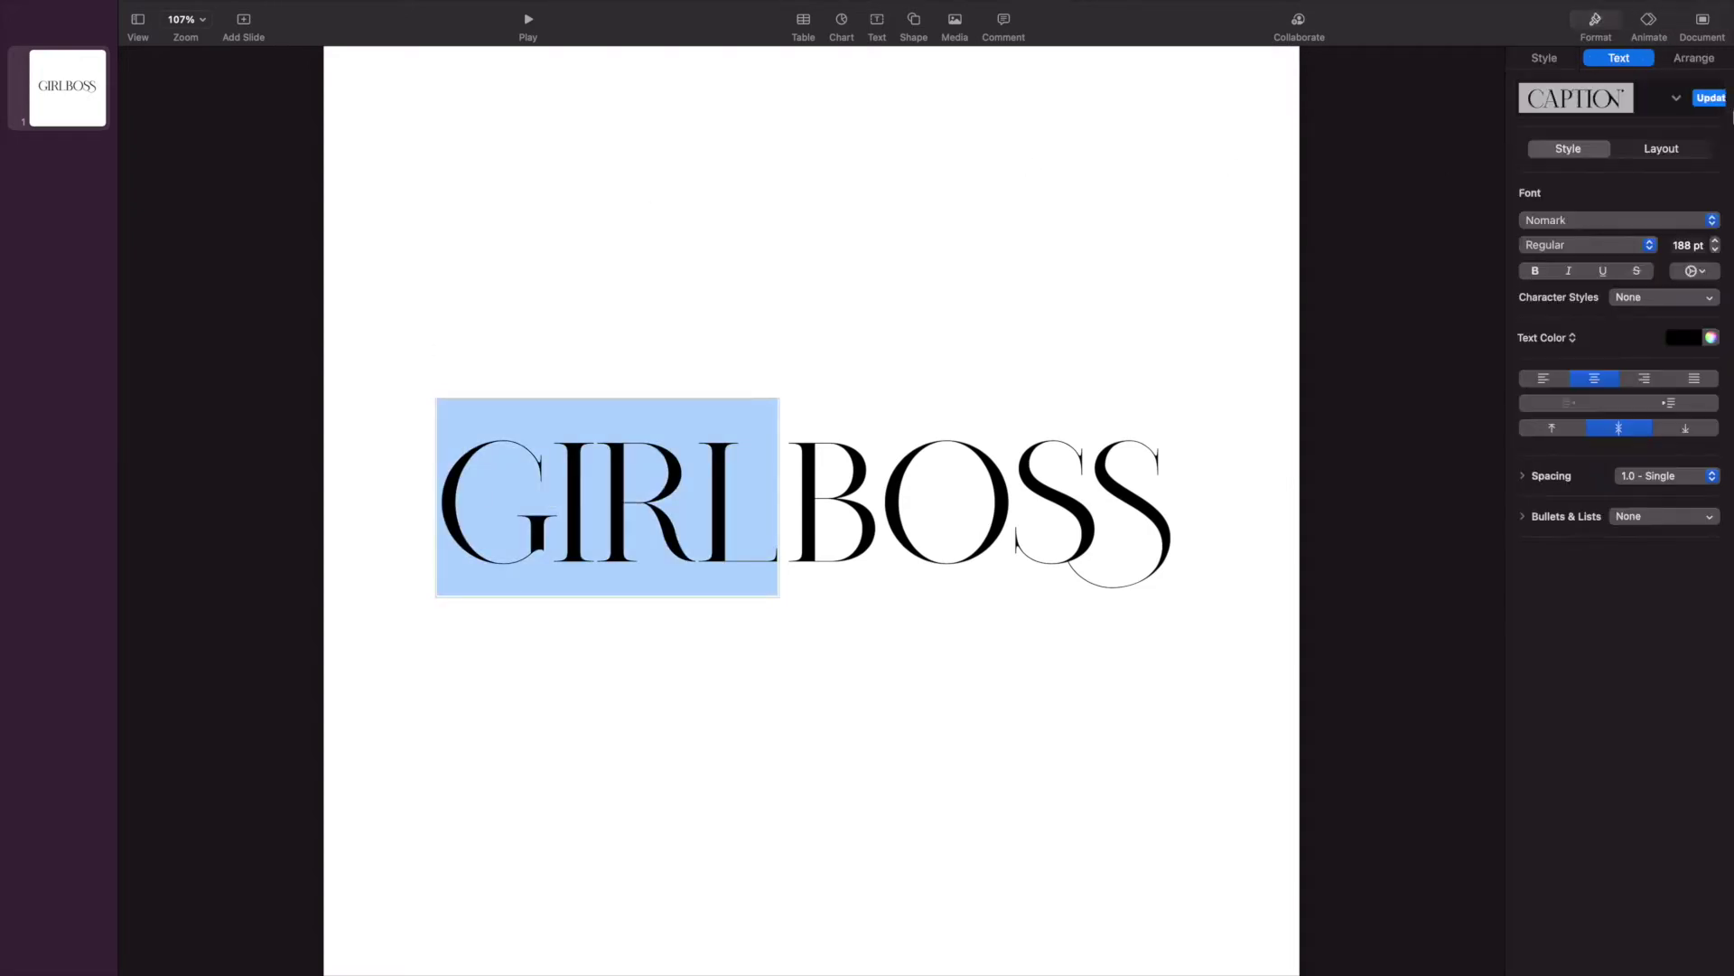
{"action": "left_click", "coordinate": [1695, 338]}
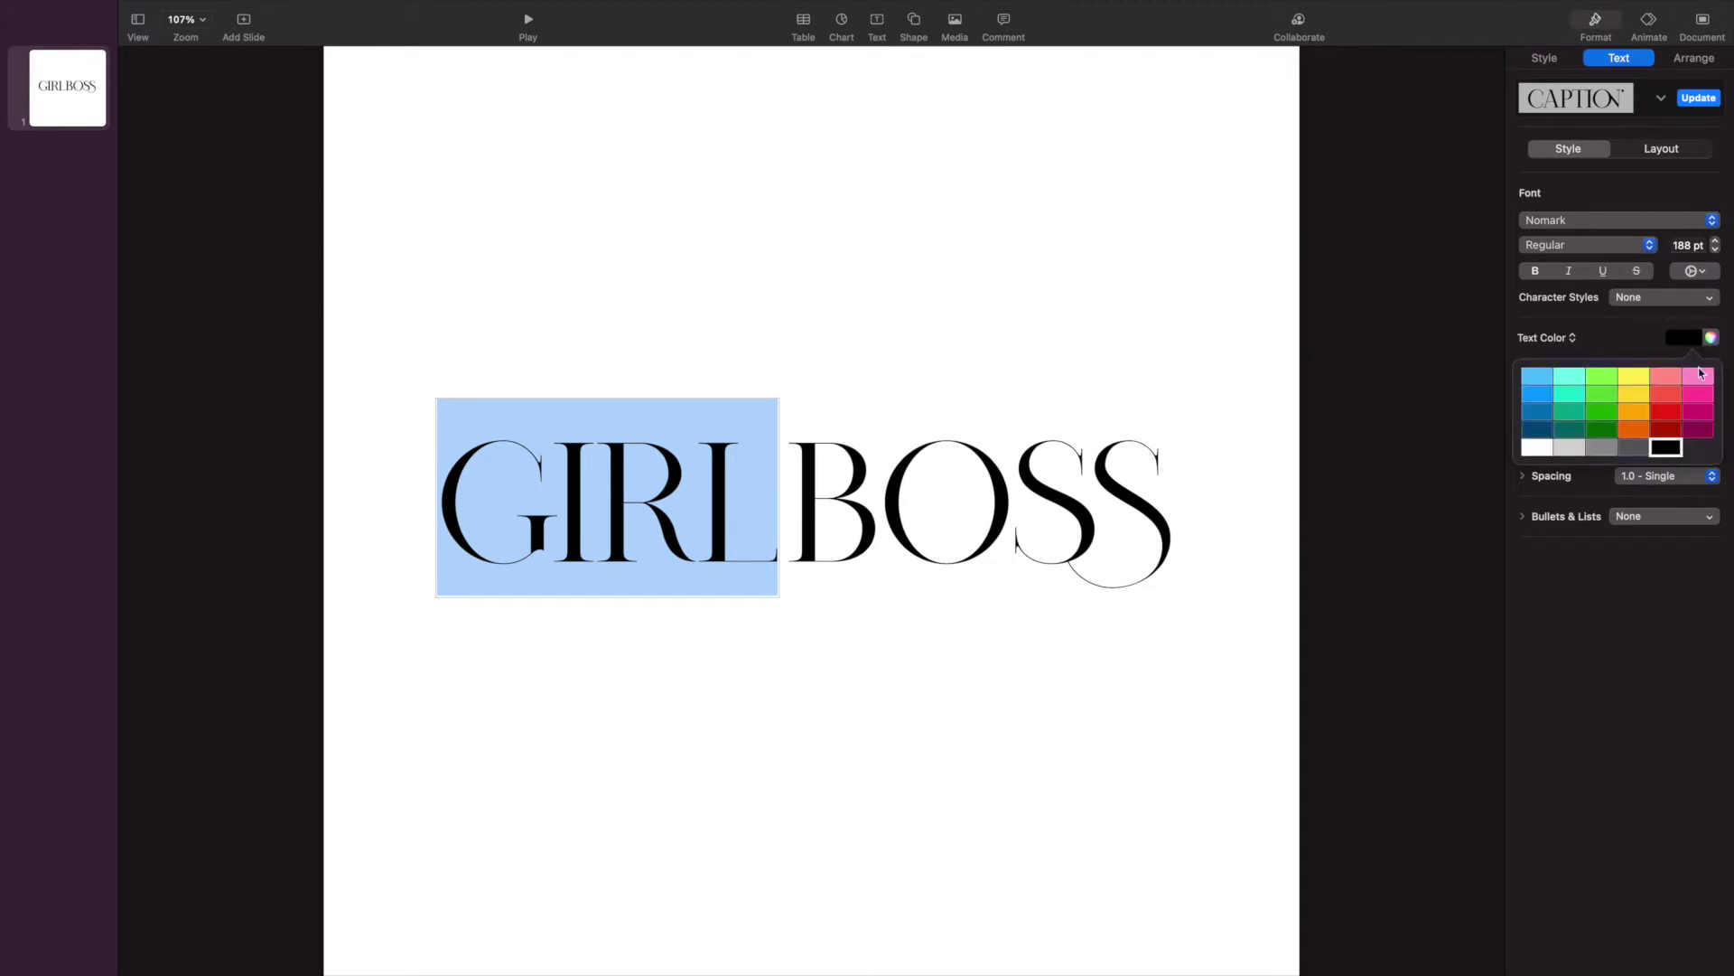
{"action": "left_click", "coordinate": [1701, 406]}
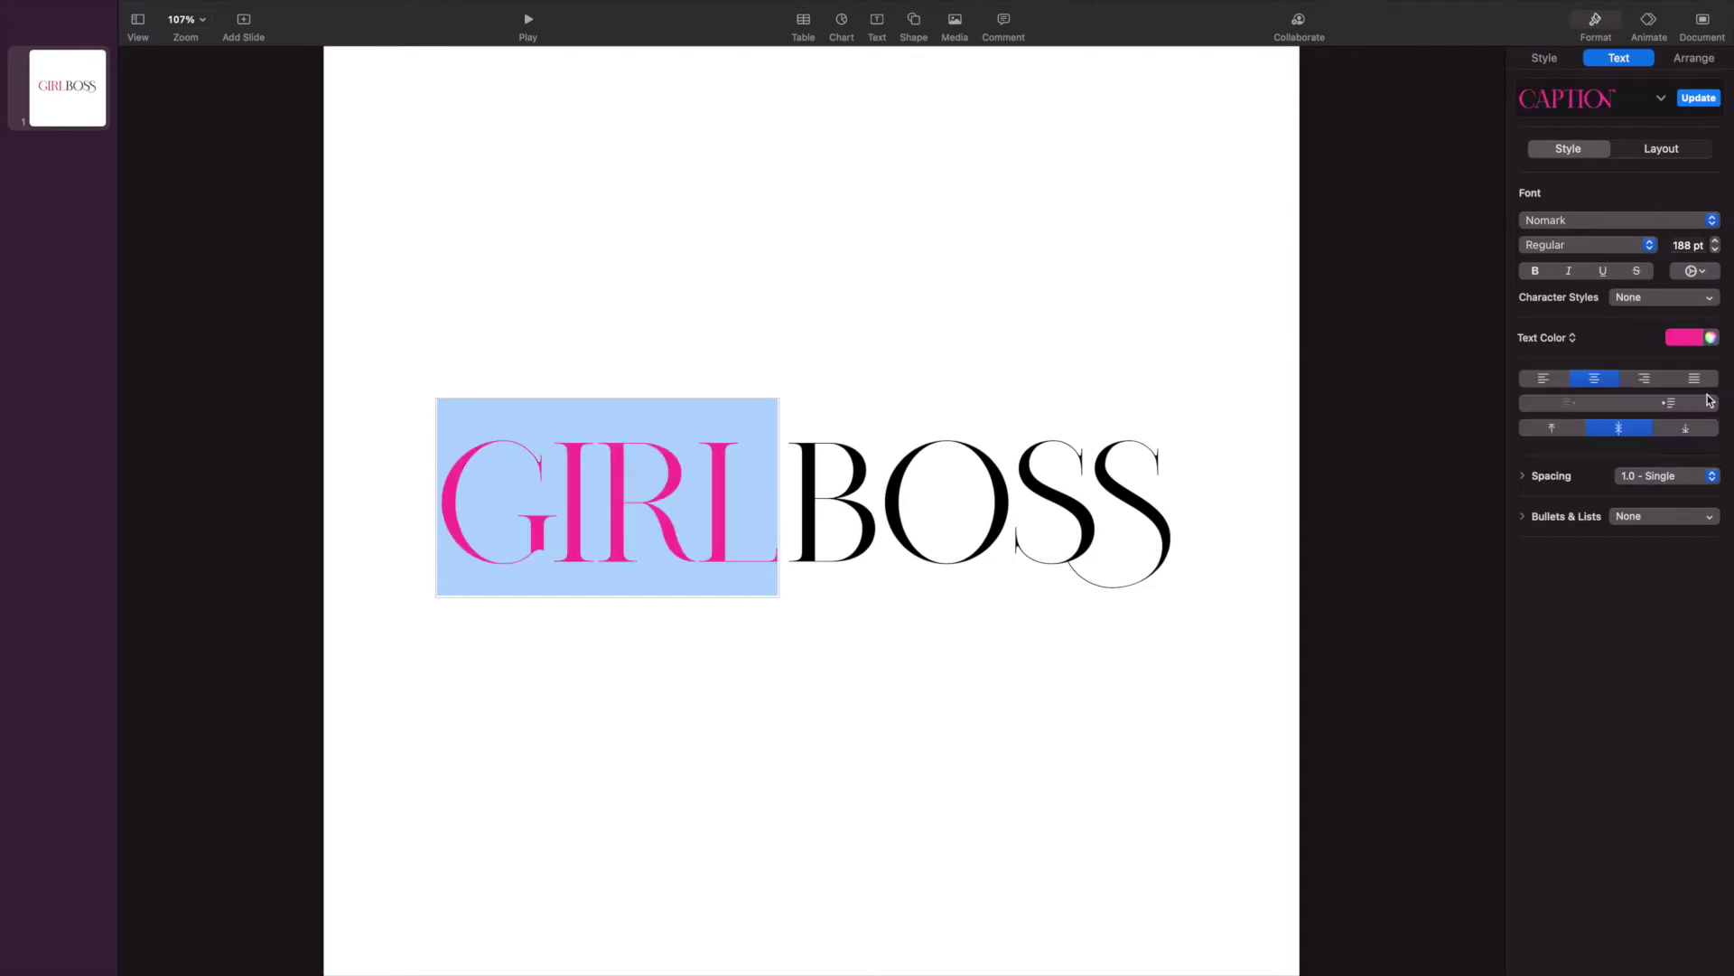
{"action": "left_click", "coordinate": [1711, 338]}
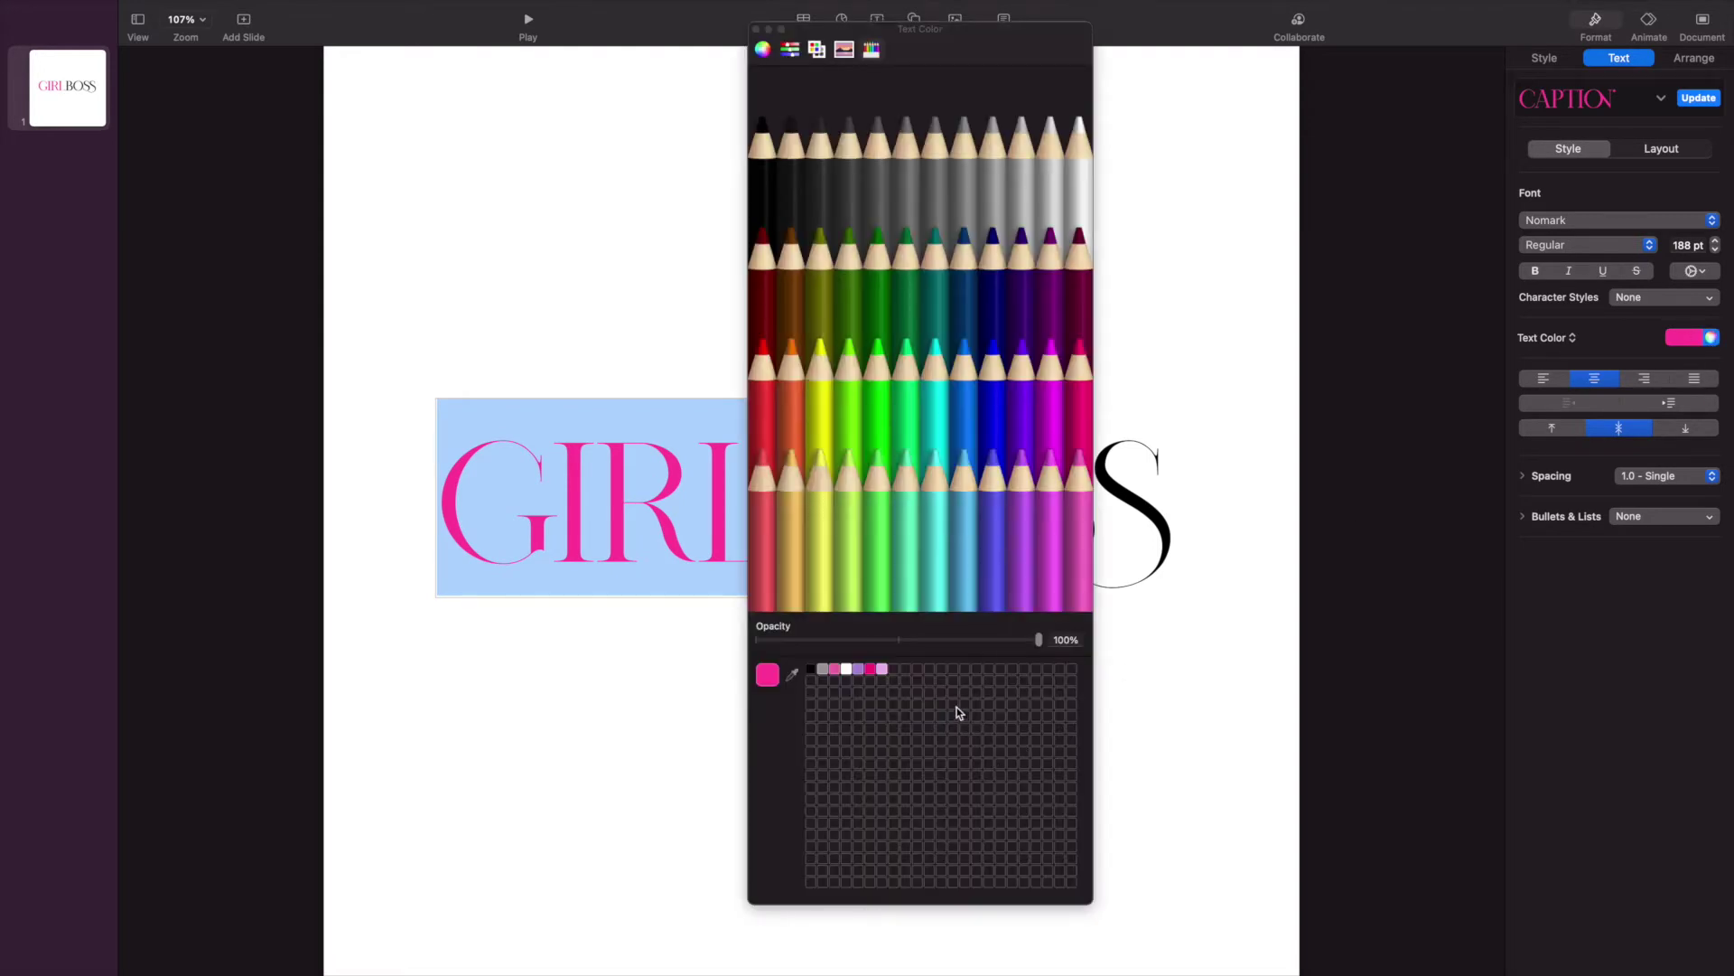
{"action": "left_click", "coordinate": [869, 670]}
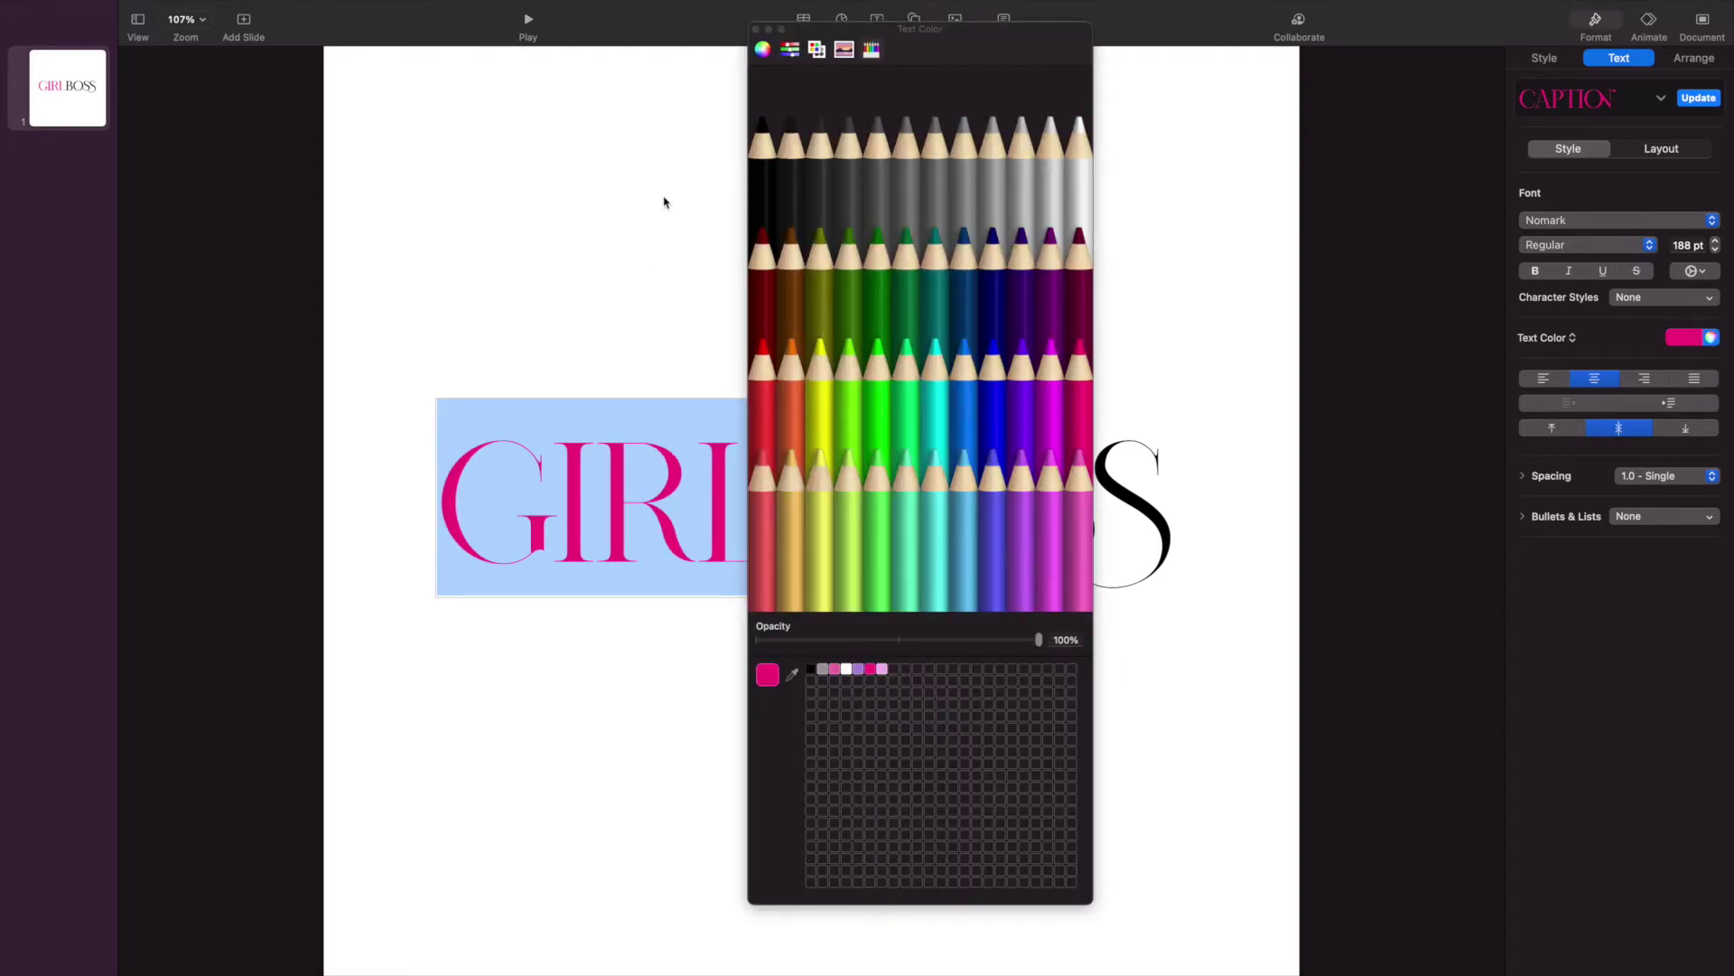
{"action": "left_click", "coordinate": [755, 30]}
Step: Adjust the BOSS box position, leaving its text black
{"action": "left_click", "coordinate": [956, 383]}
{"action": "left_click_drag", "start_coordinate": [917, 444], "coordinate": [903, 447]}
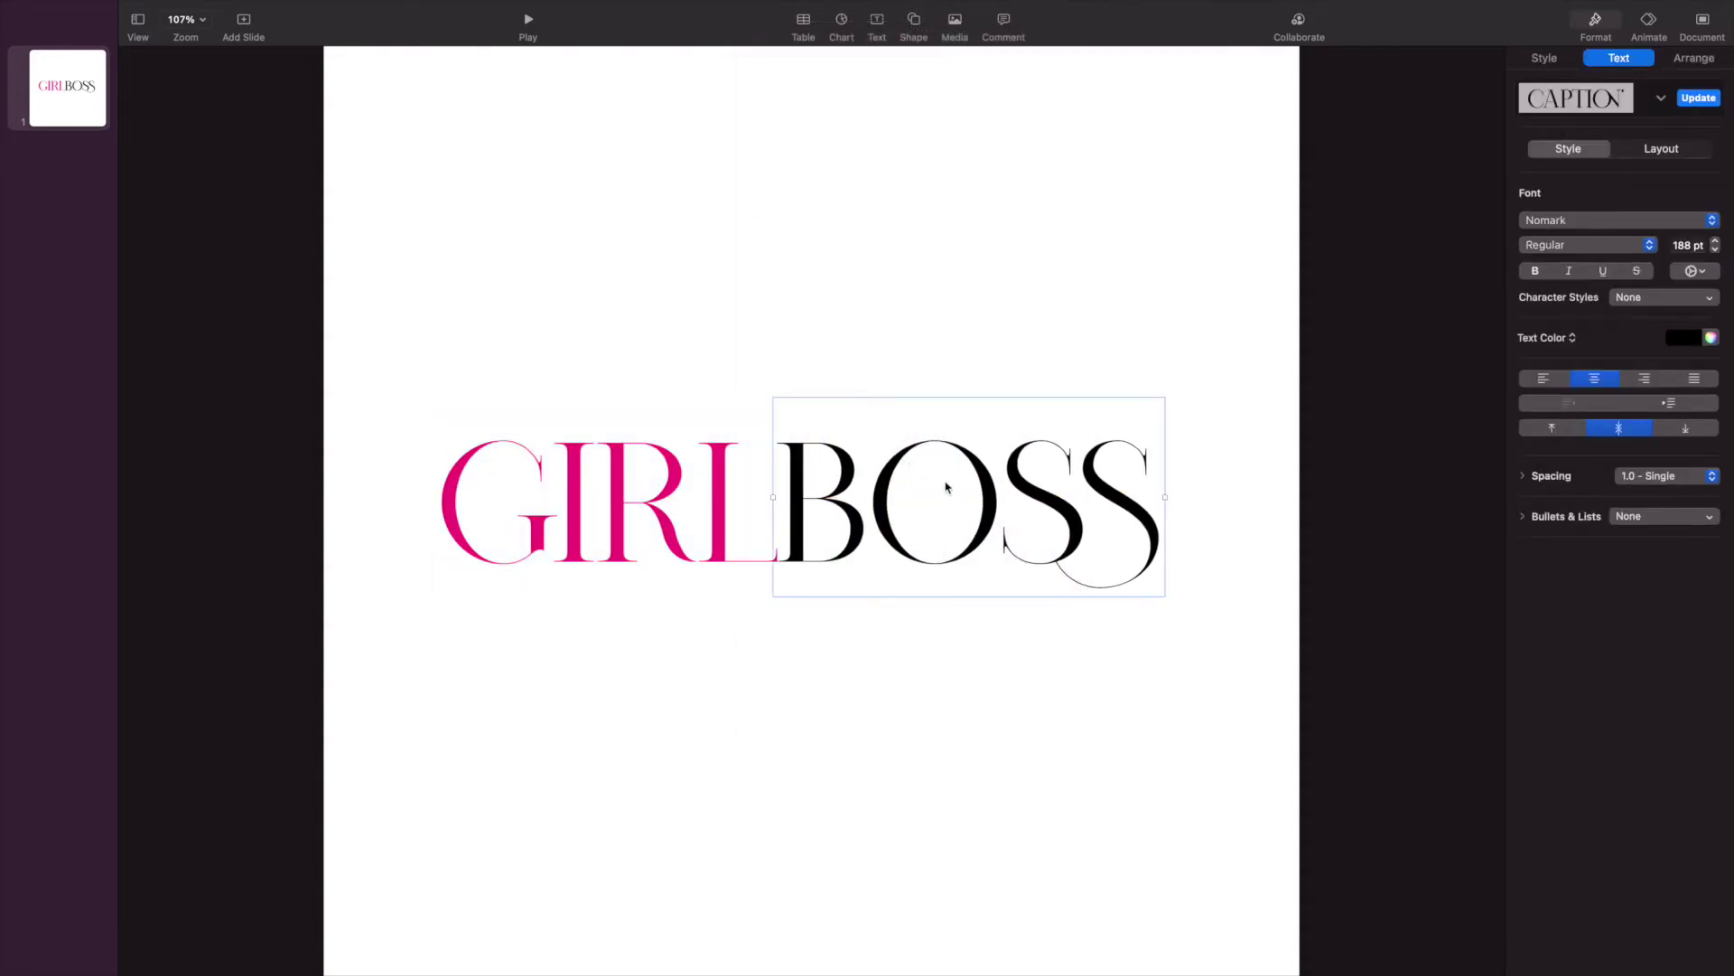
{"action": "double_click", "coordinate": [946, 488]}
{"action": "left_click", "coordinate": [1714, 342]}
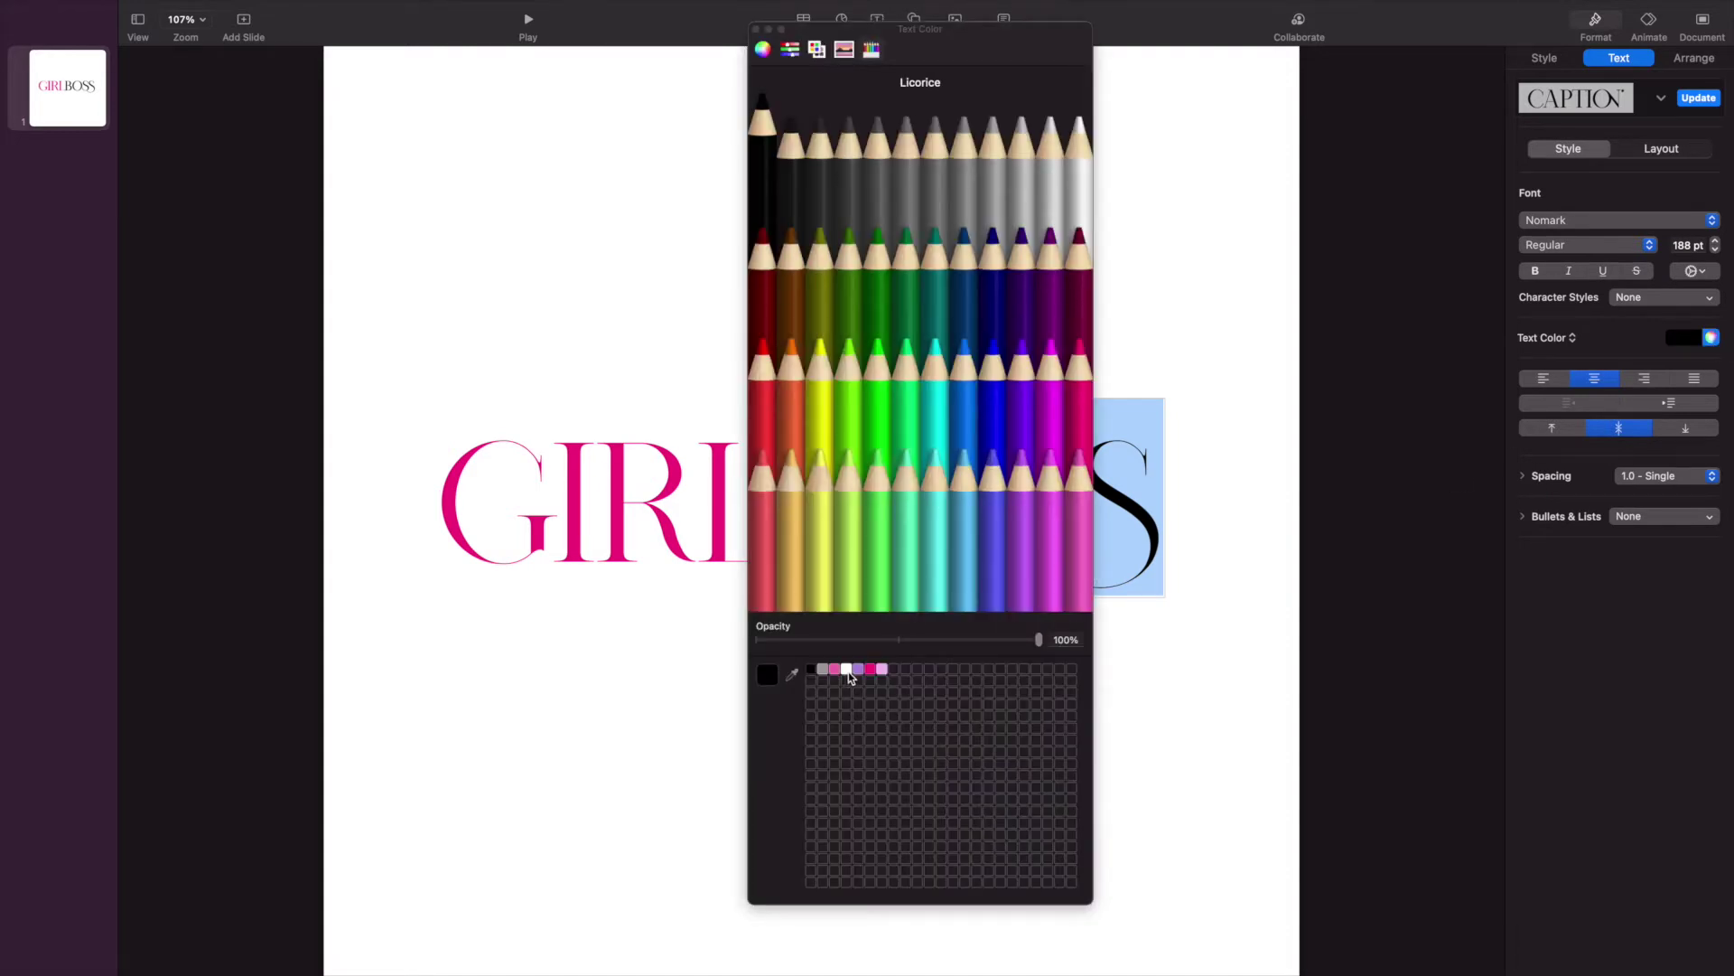
{"action": "left_click", "coordinate": [630, 348]}
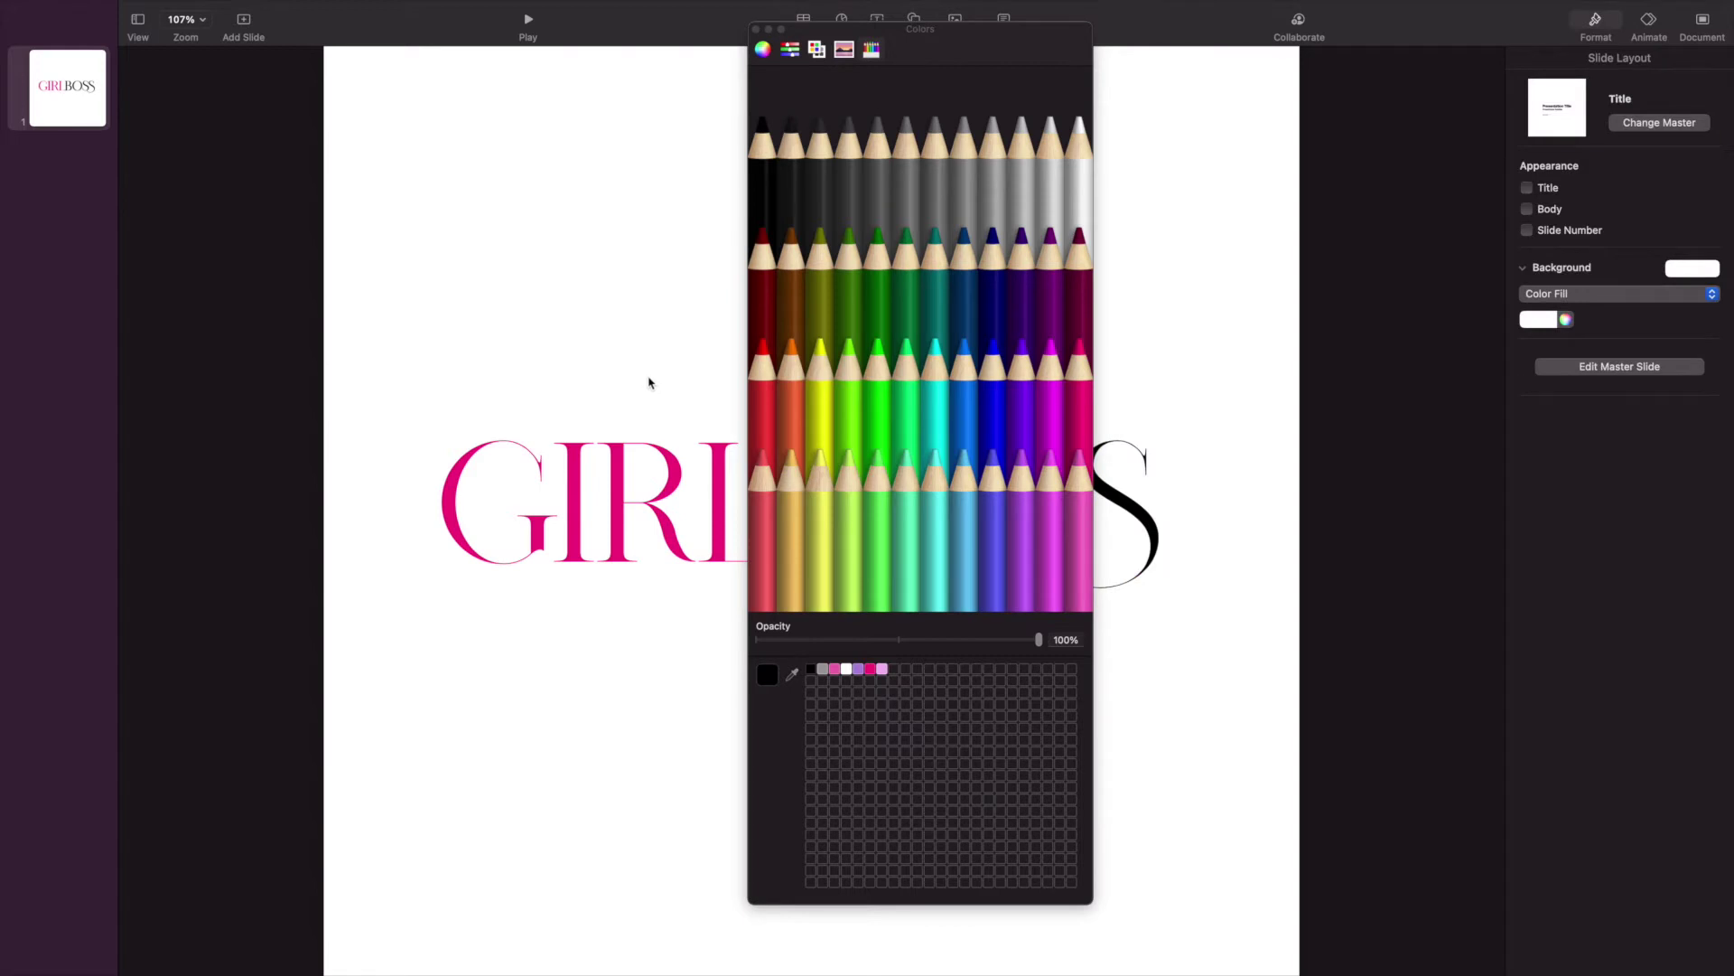
{"action": "left_click", "coordinate": [755, 30]}
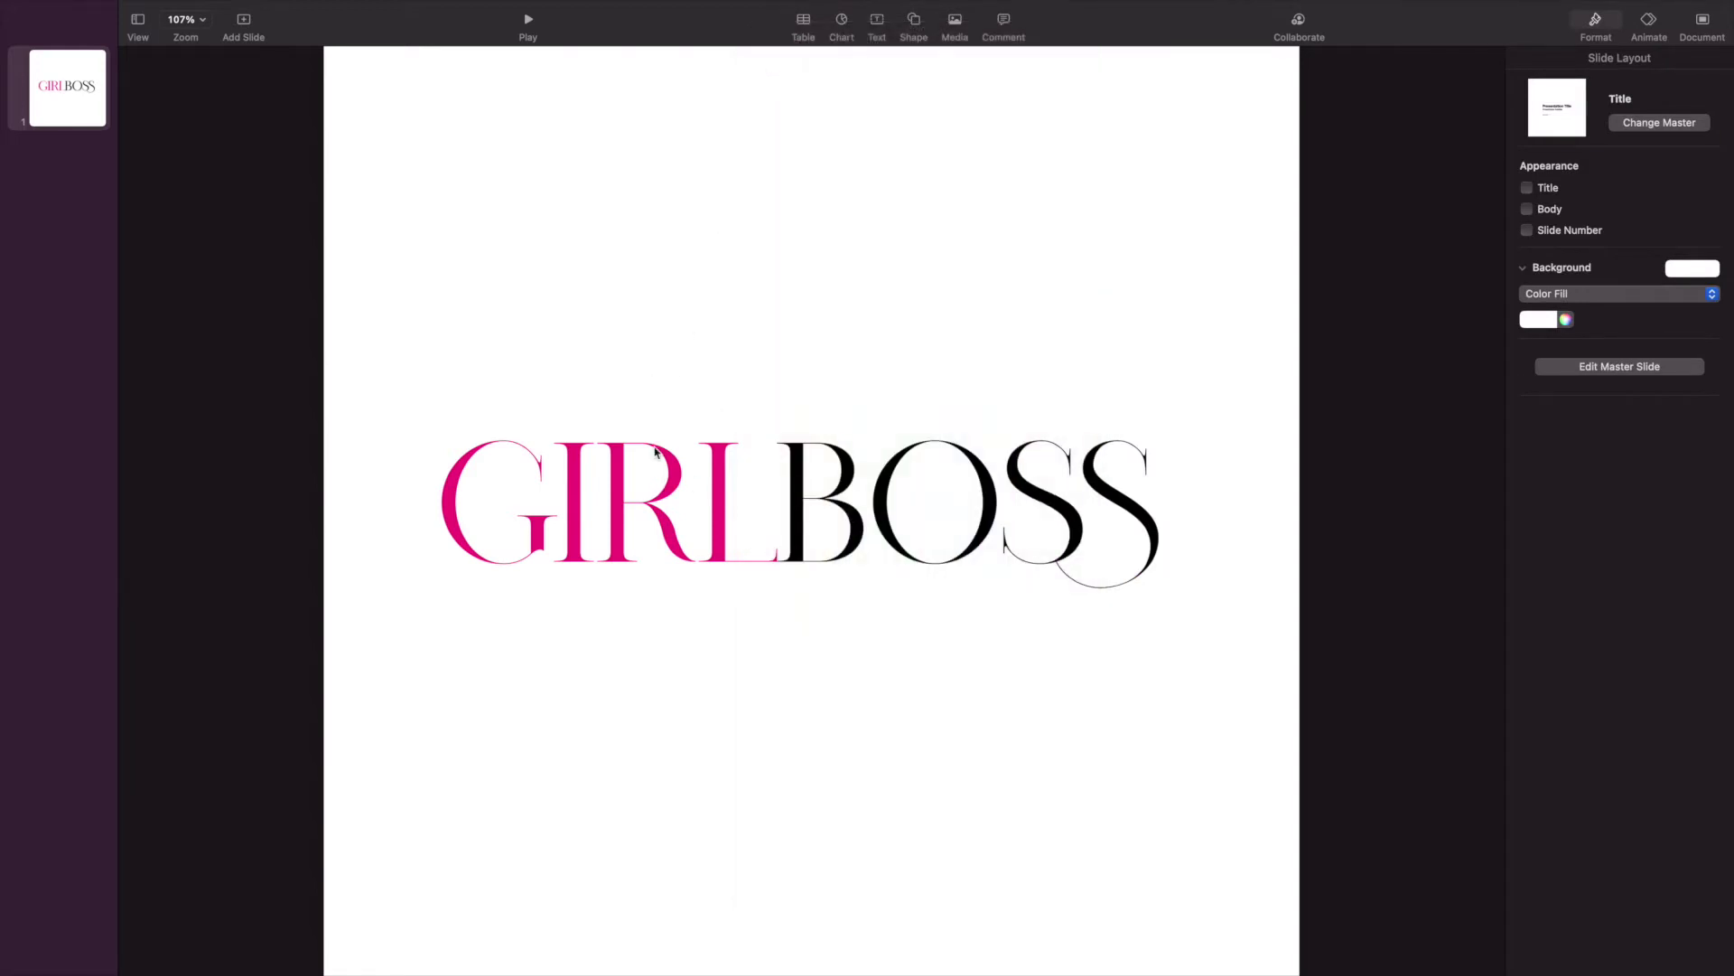
Step: Push GIRL right against BOSS and exit full screen
{"action": "left_click_drag", "start_coordinate": [645, 466], "coordinate": [686, 465]}
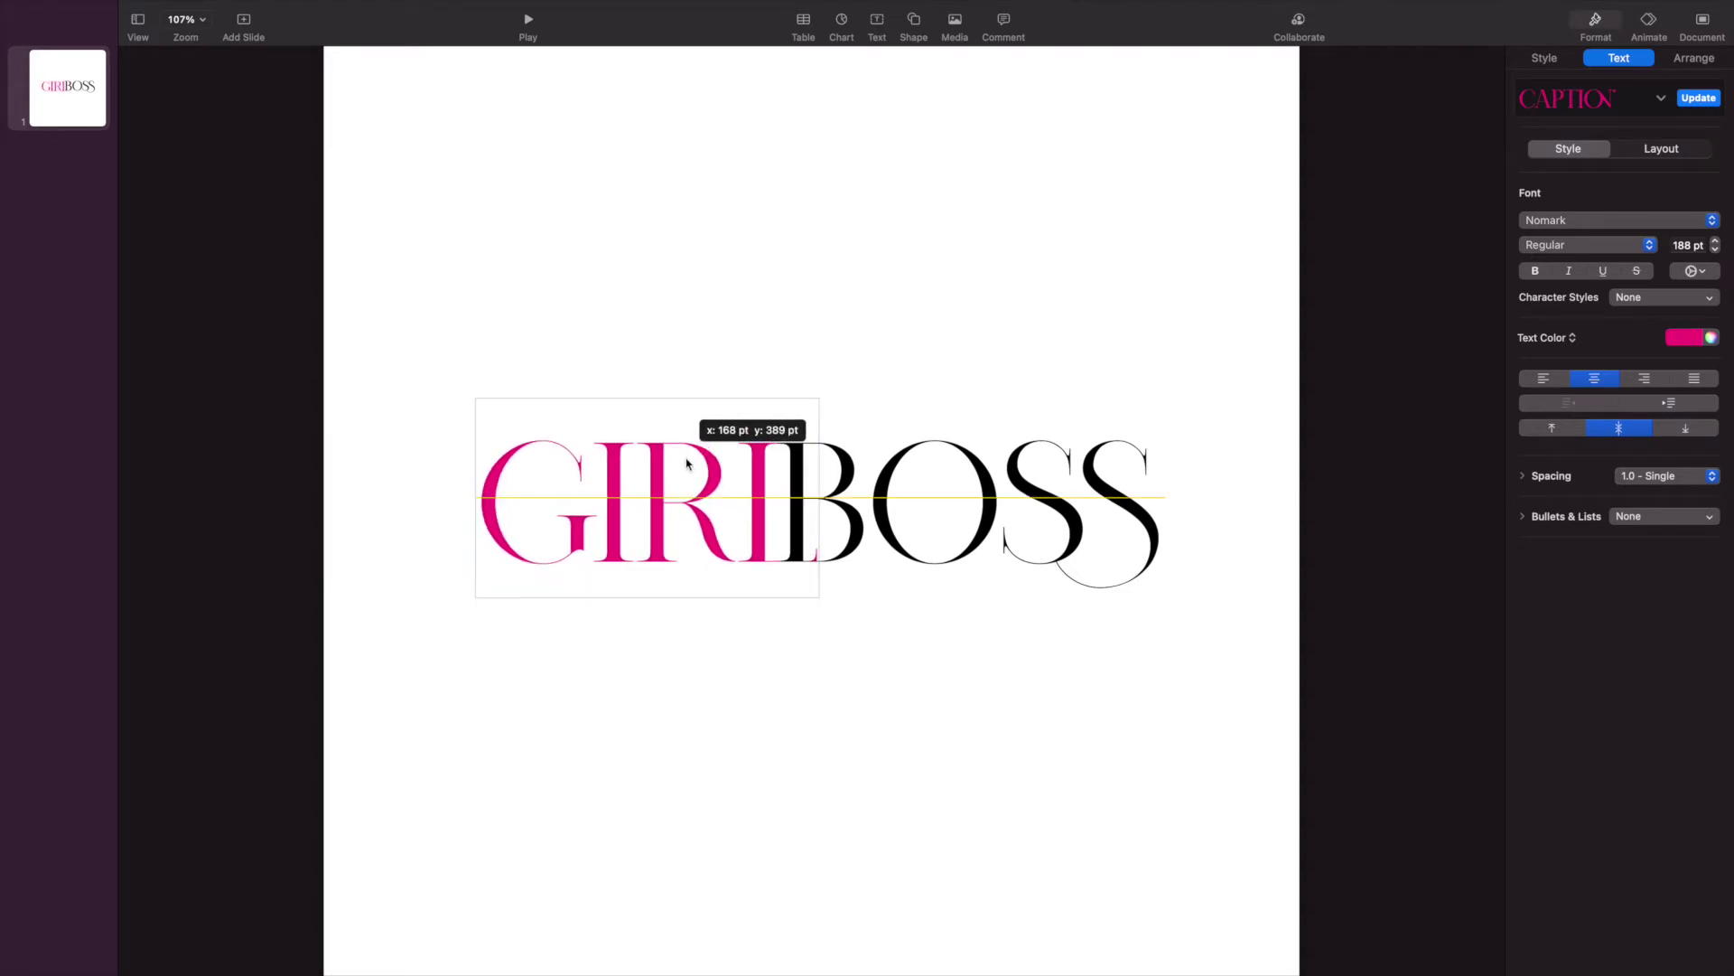
{"action": "left_click_drag", "start_coordinate": [687, 465], "coordinate": [686, 465]}
{"action": "left_click", "coordinate": [928, 388]}
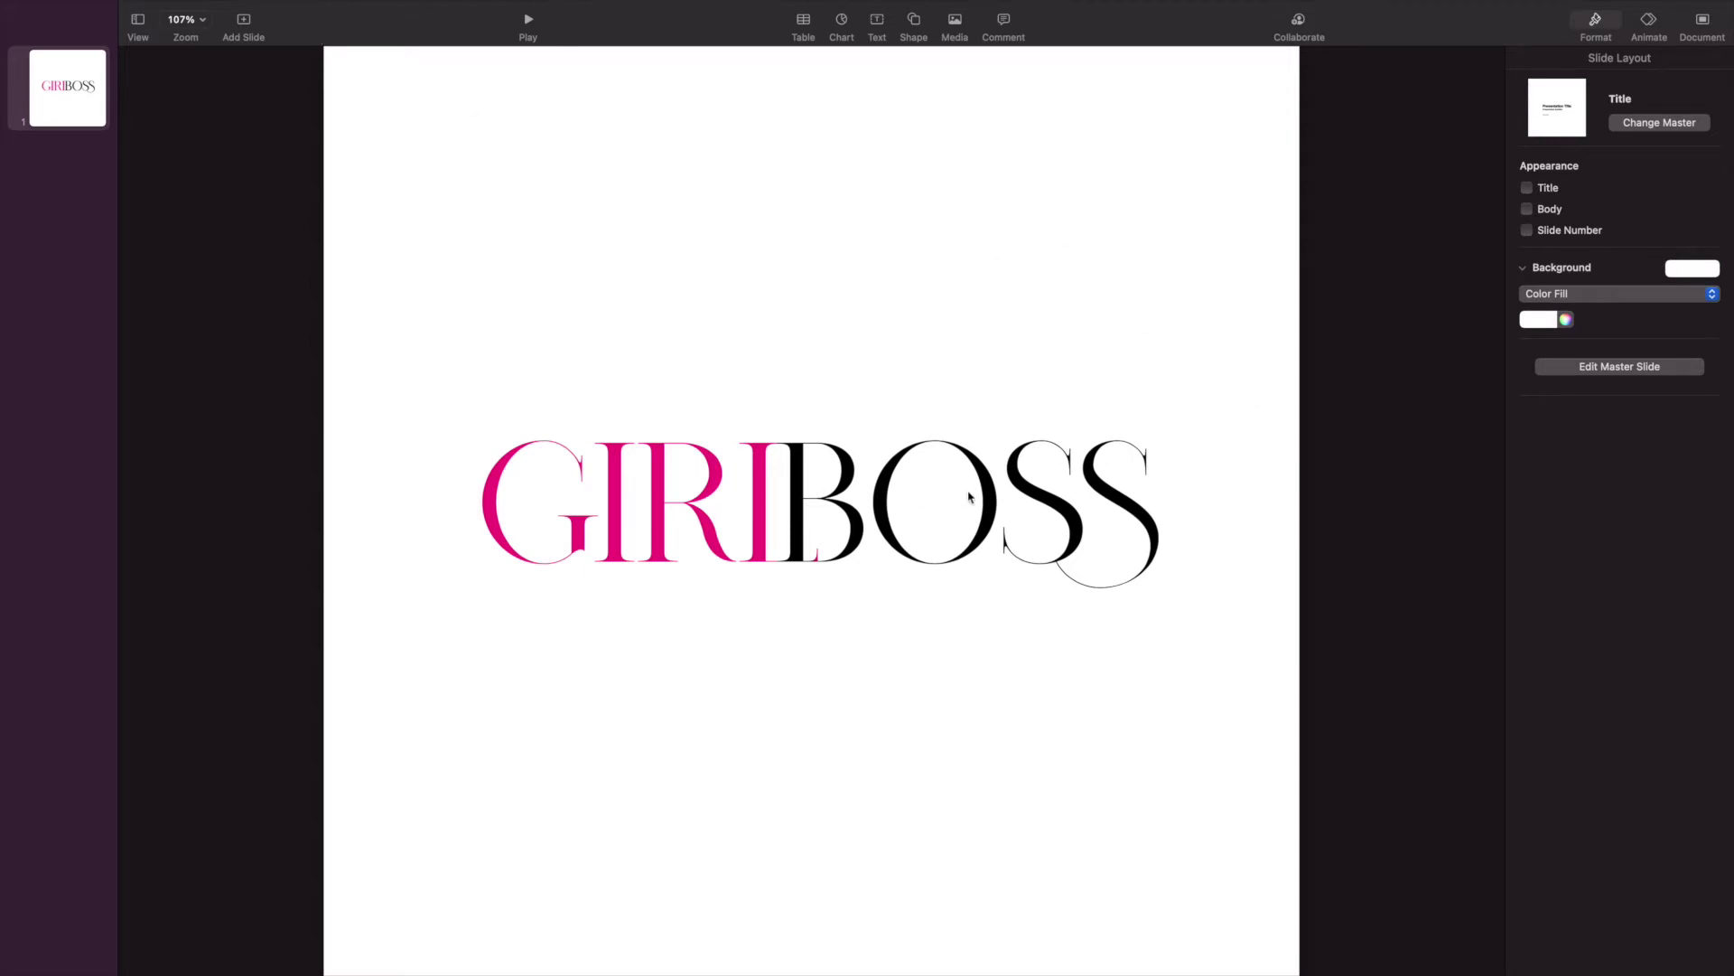
{"action": "mouse_move", "coordinate": [205, 47]}
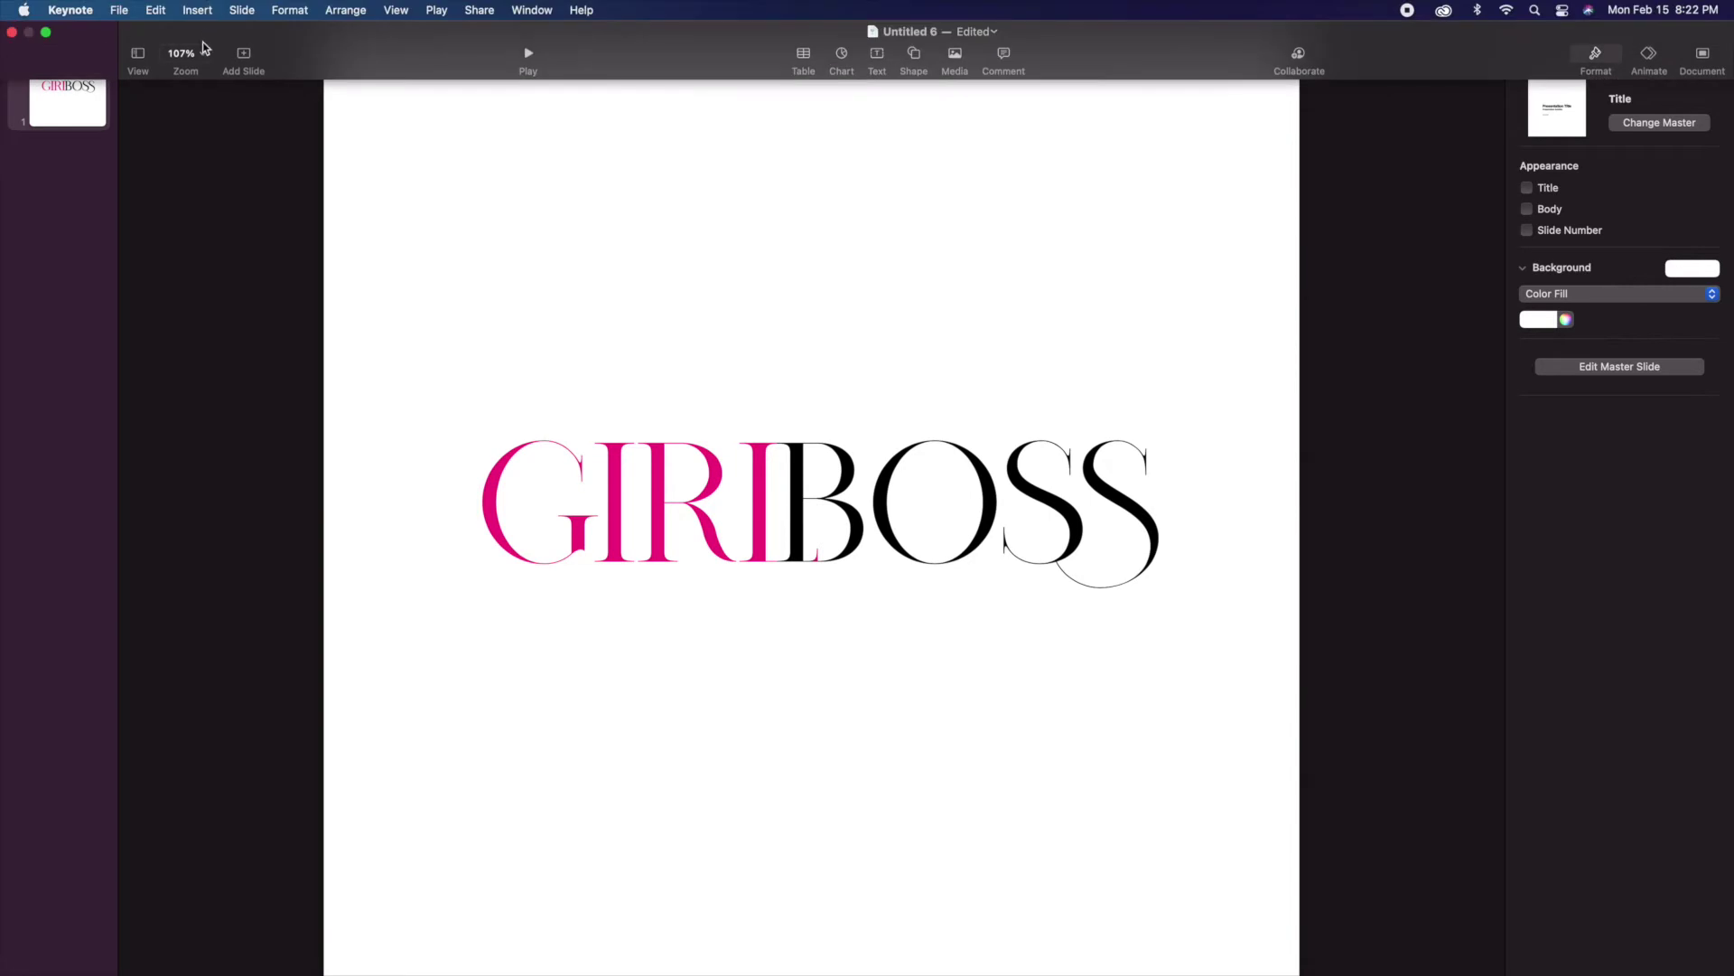
{"action": "left_click", "coordinate": [46, 32]}
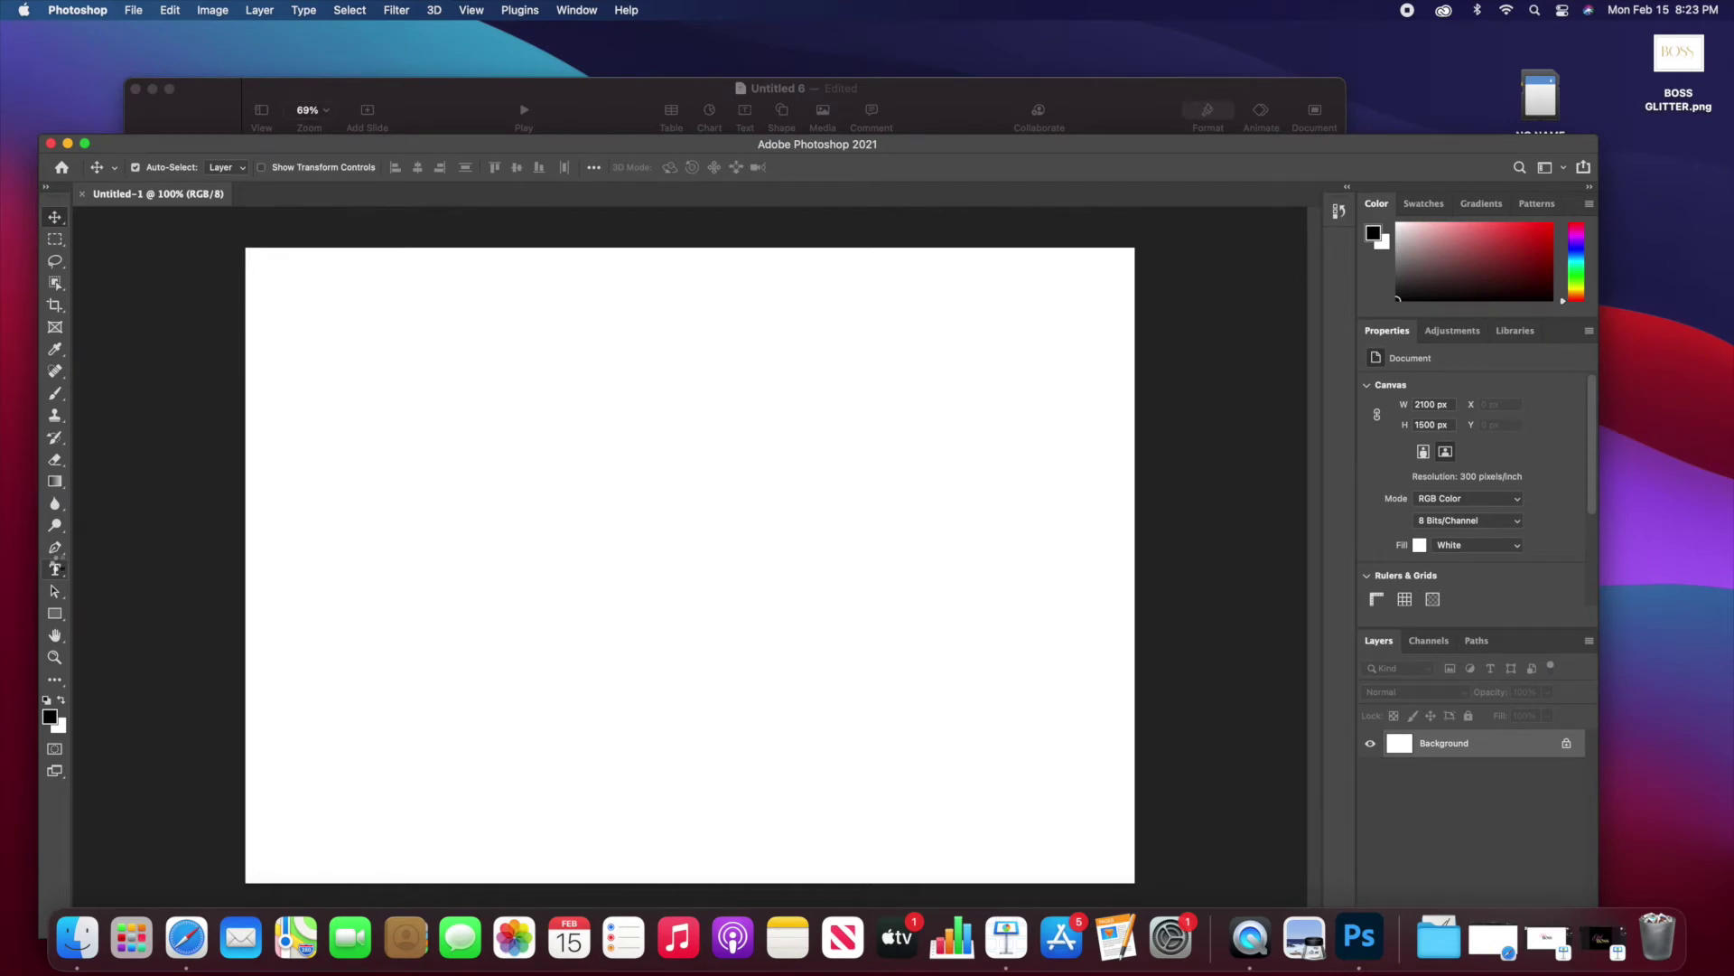
Step: Create a horizontal text layer and replace its LOREM placeholder with BOSS near the canvas centre
{"action": "left_click", "coordinate": [56, 567]}
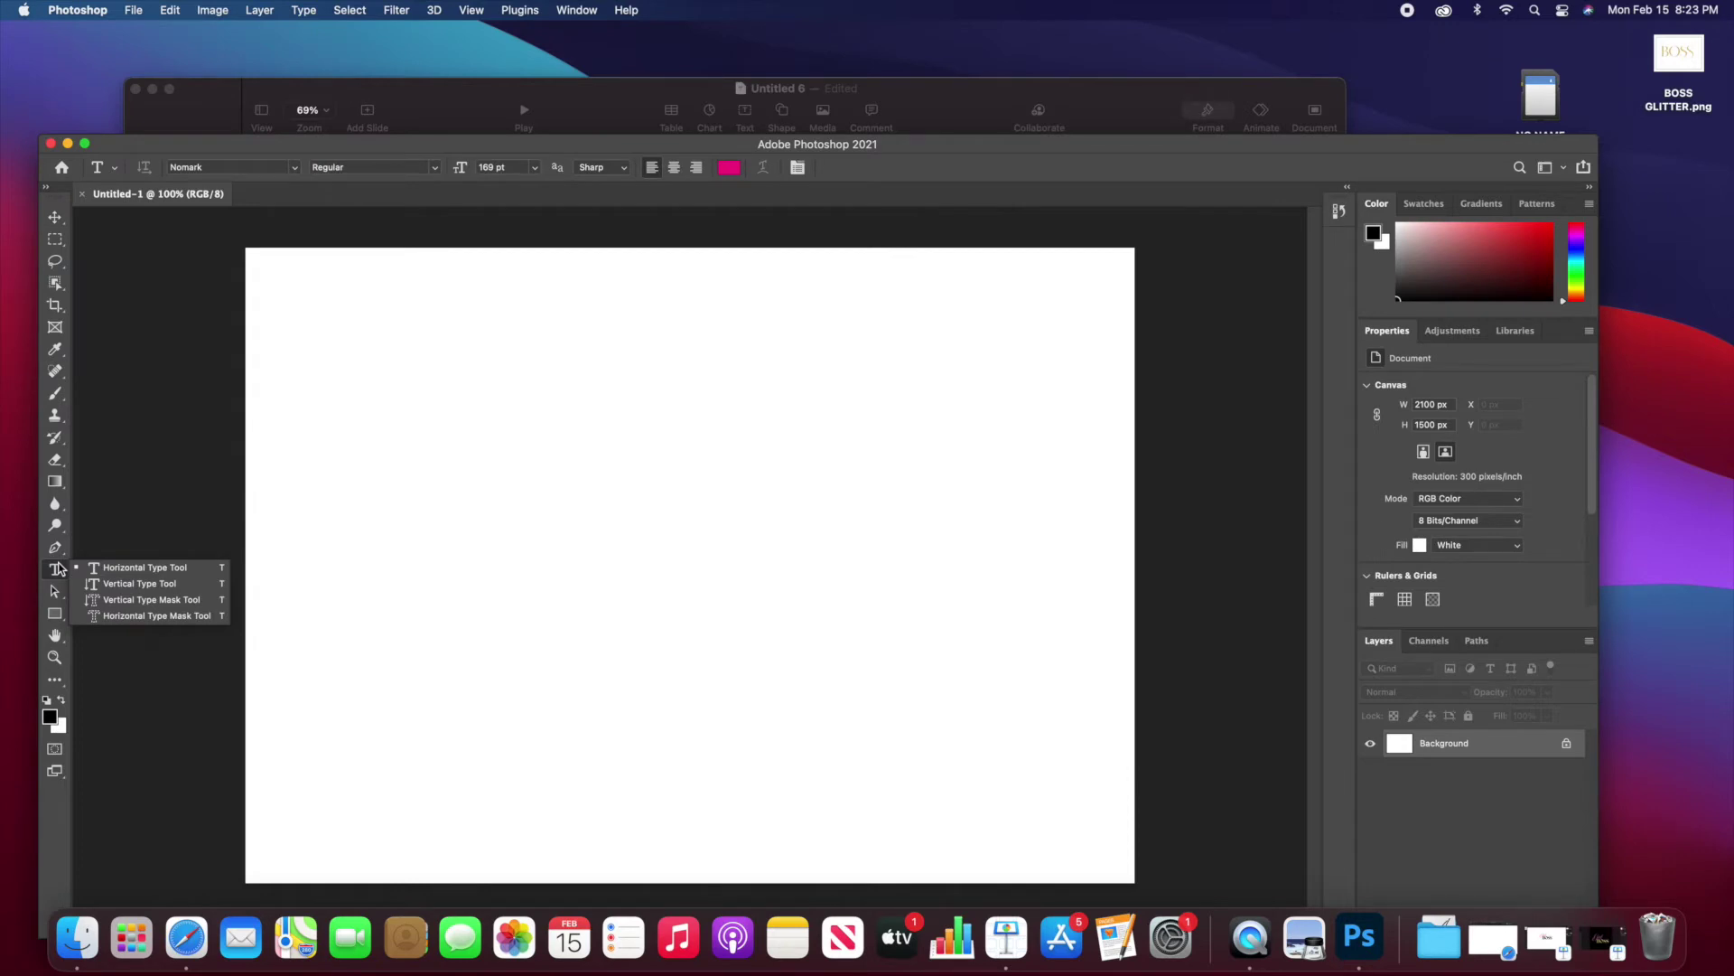
{"action": "left_click", "coordinate": [392, 484]}
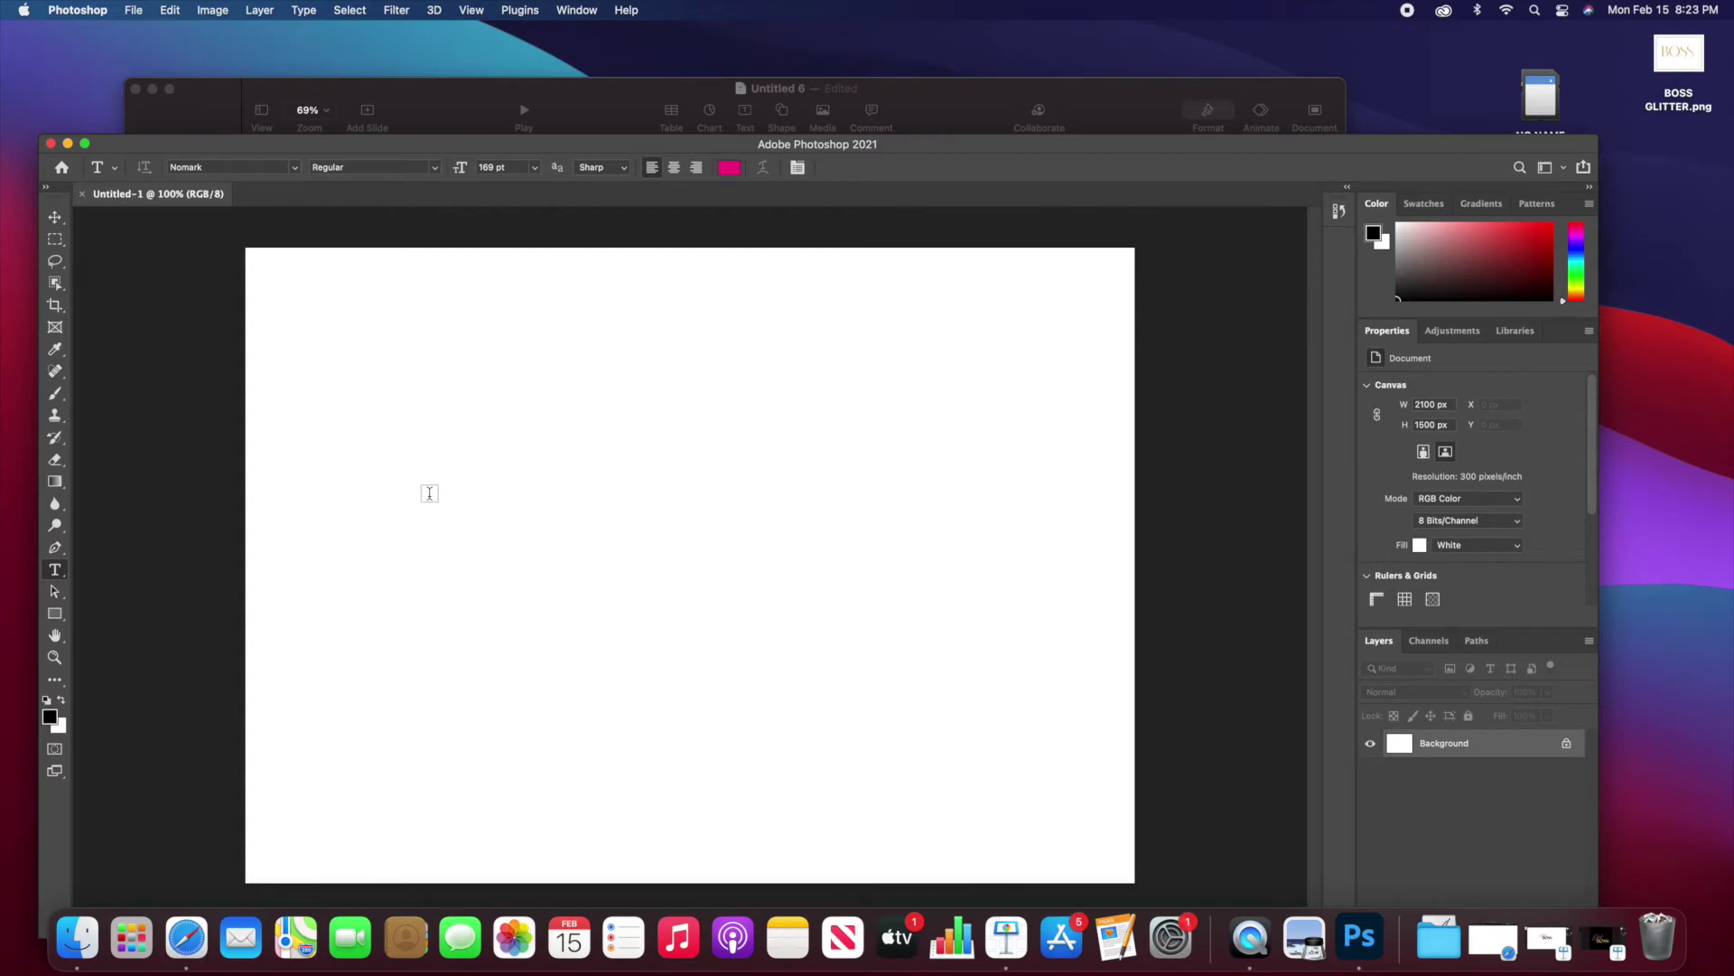
{"action": "left_click", "coordinate": [429, 493]}
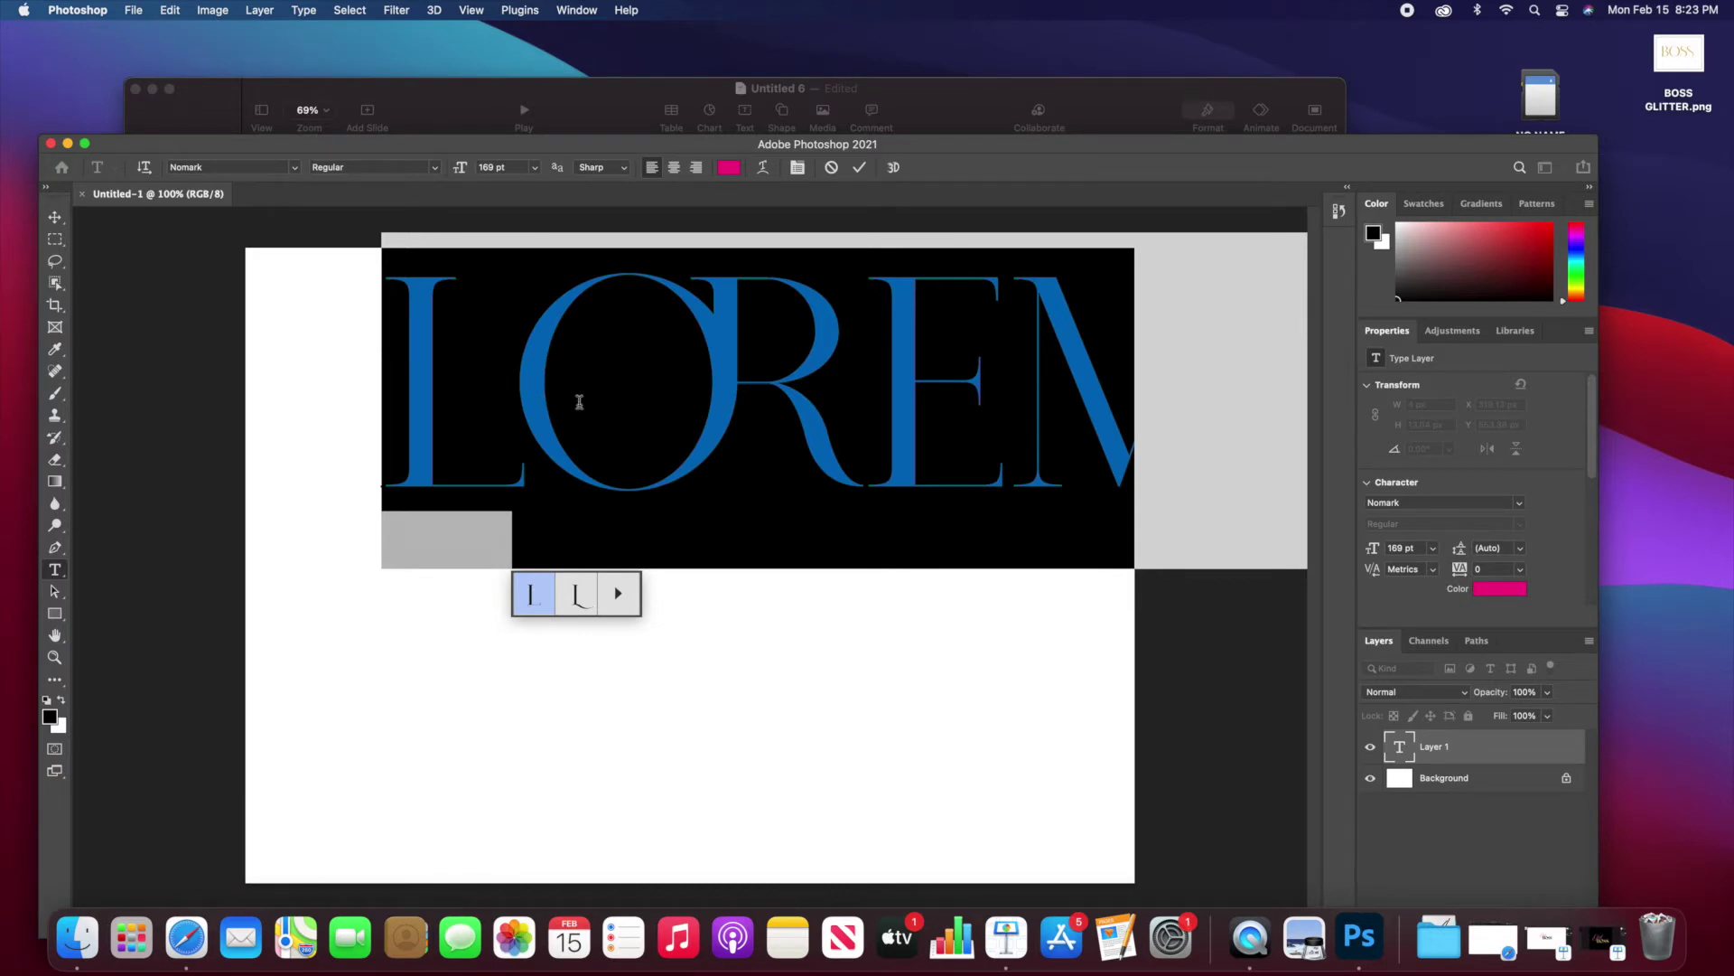
{"action": "left_click", "coordinate": [54, 224]}
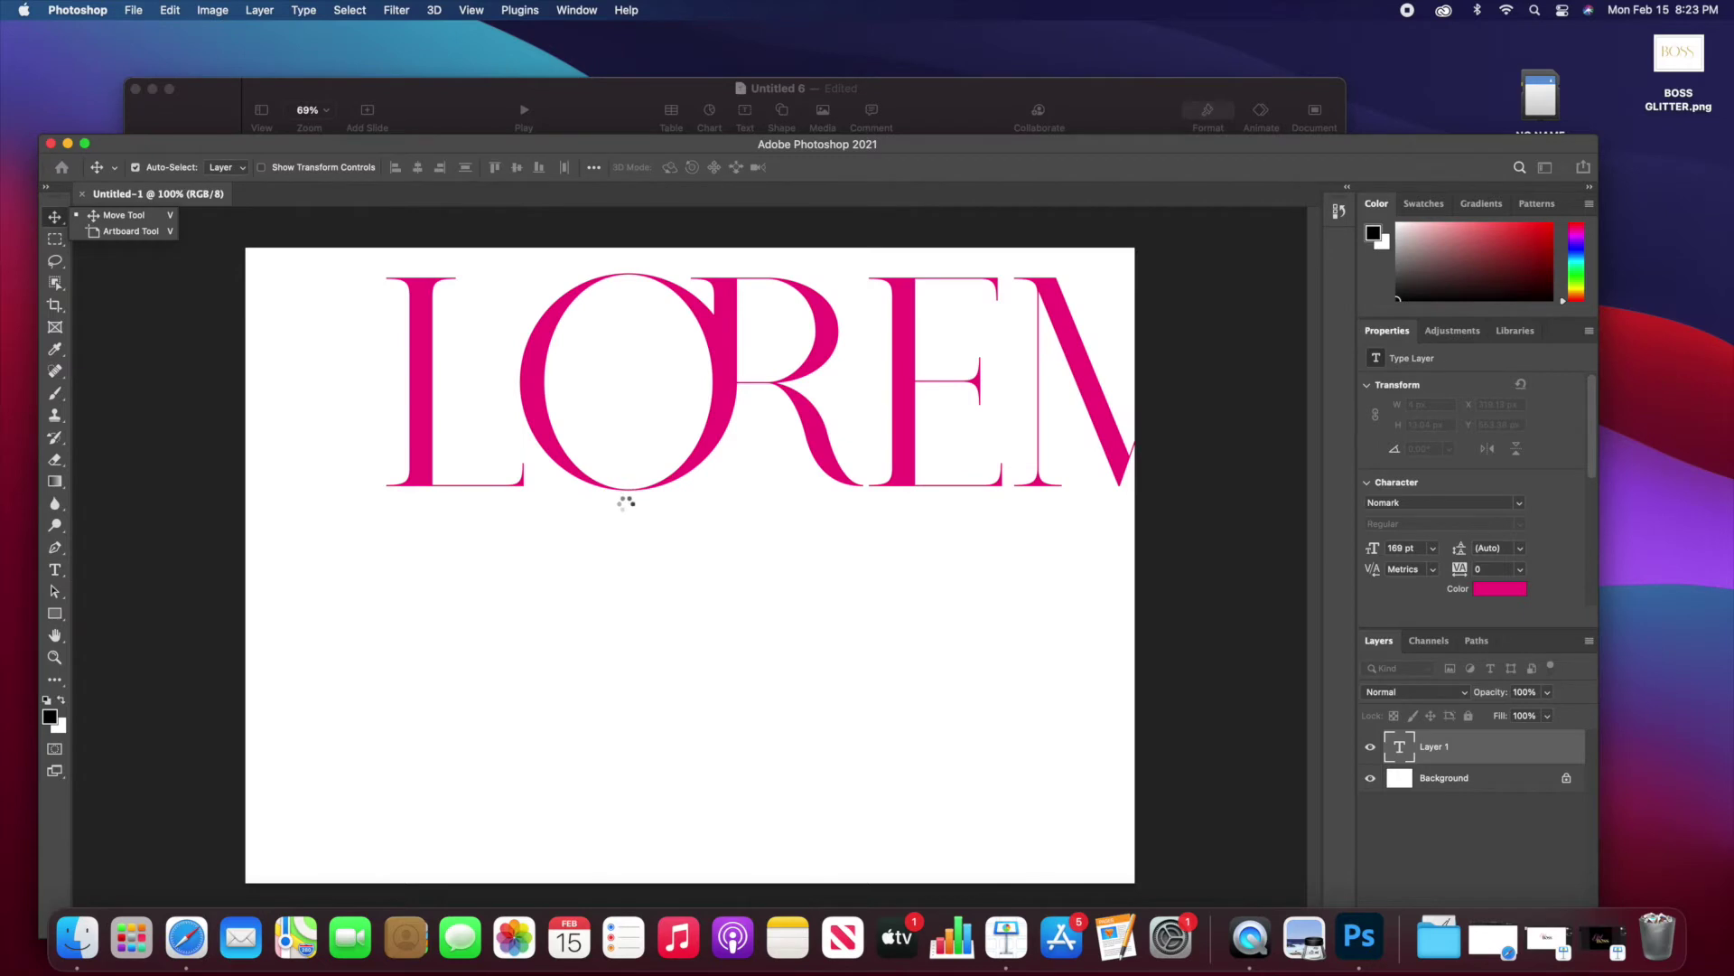
{"action": "left_click_drag", "start_coordinate": [734, 403], "coordinate": [668, 518]}
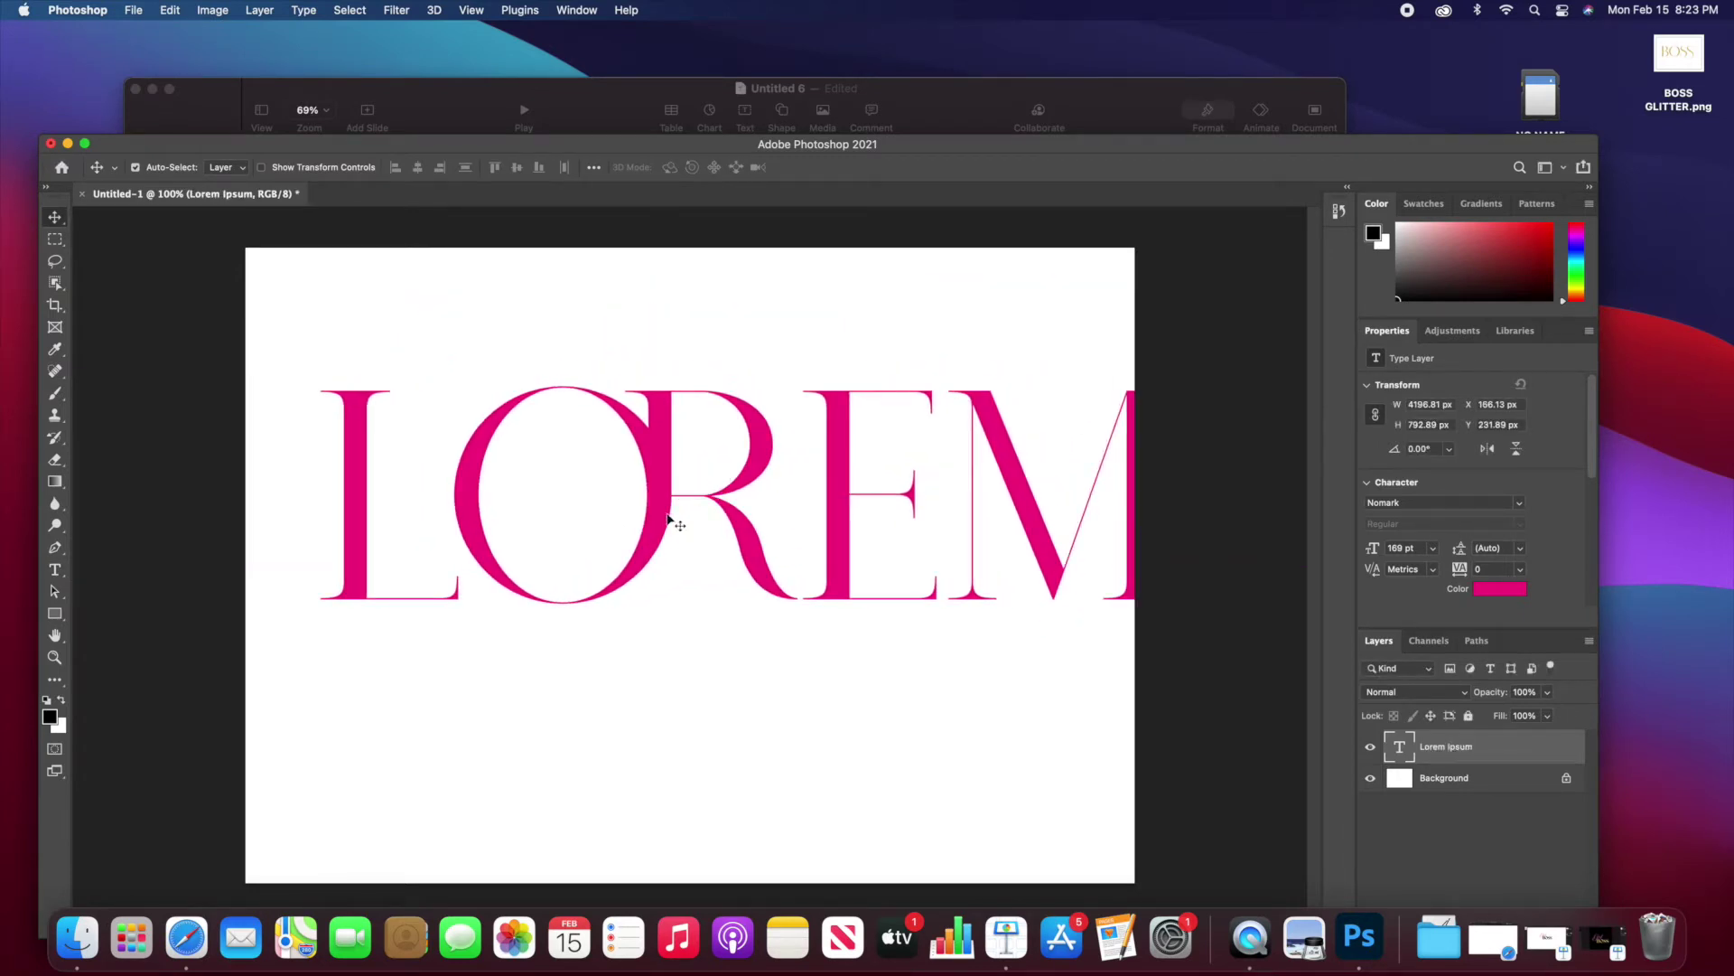
{"action": "double_click", "coordinate": [669, 511]}
{"action": "type", "text": "BOSS"}
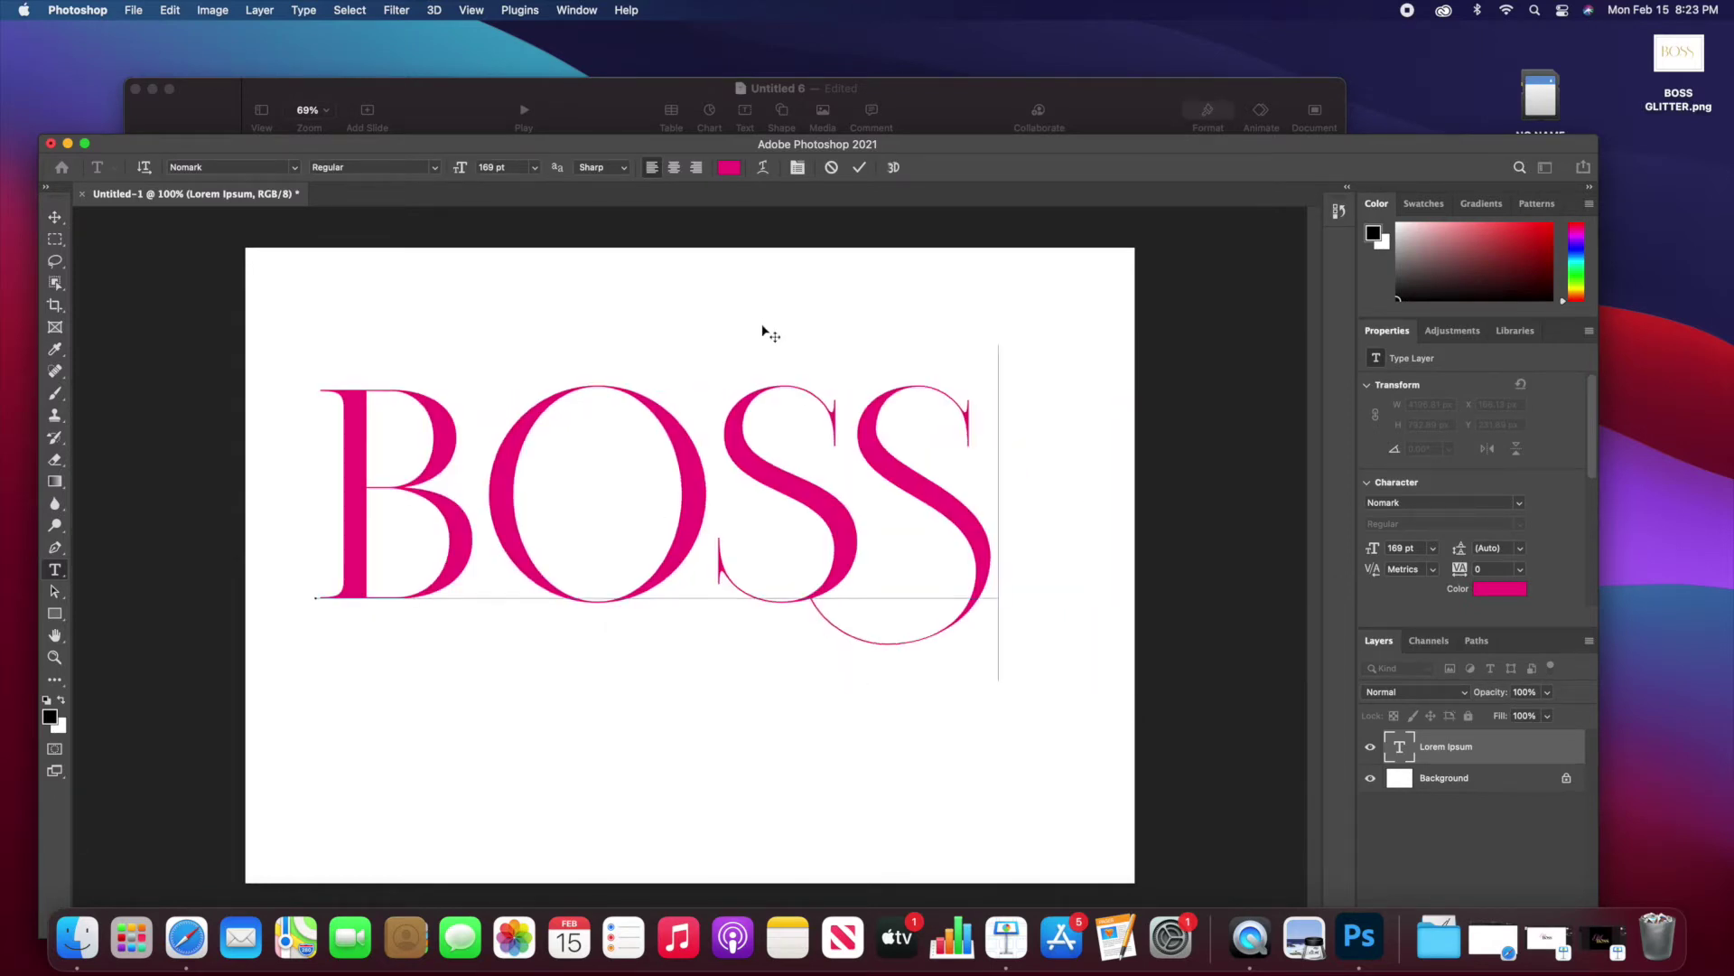
{"action": "left_click_drag", "start_coordinate": [638, 141], "coordinate": [659, 30]}
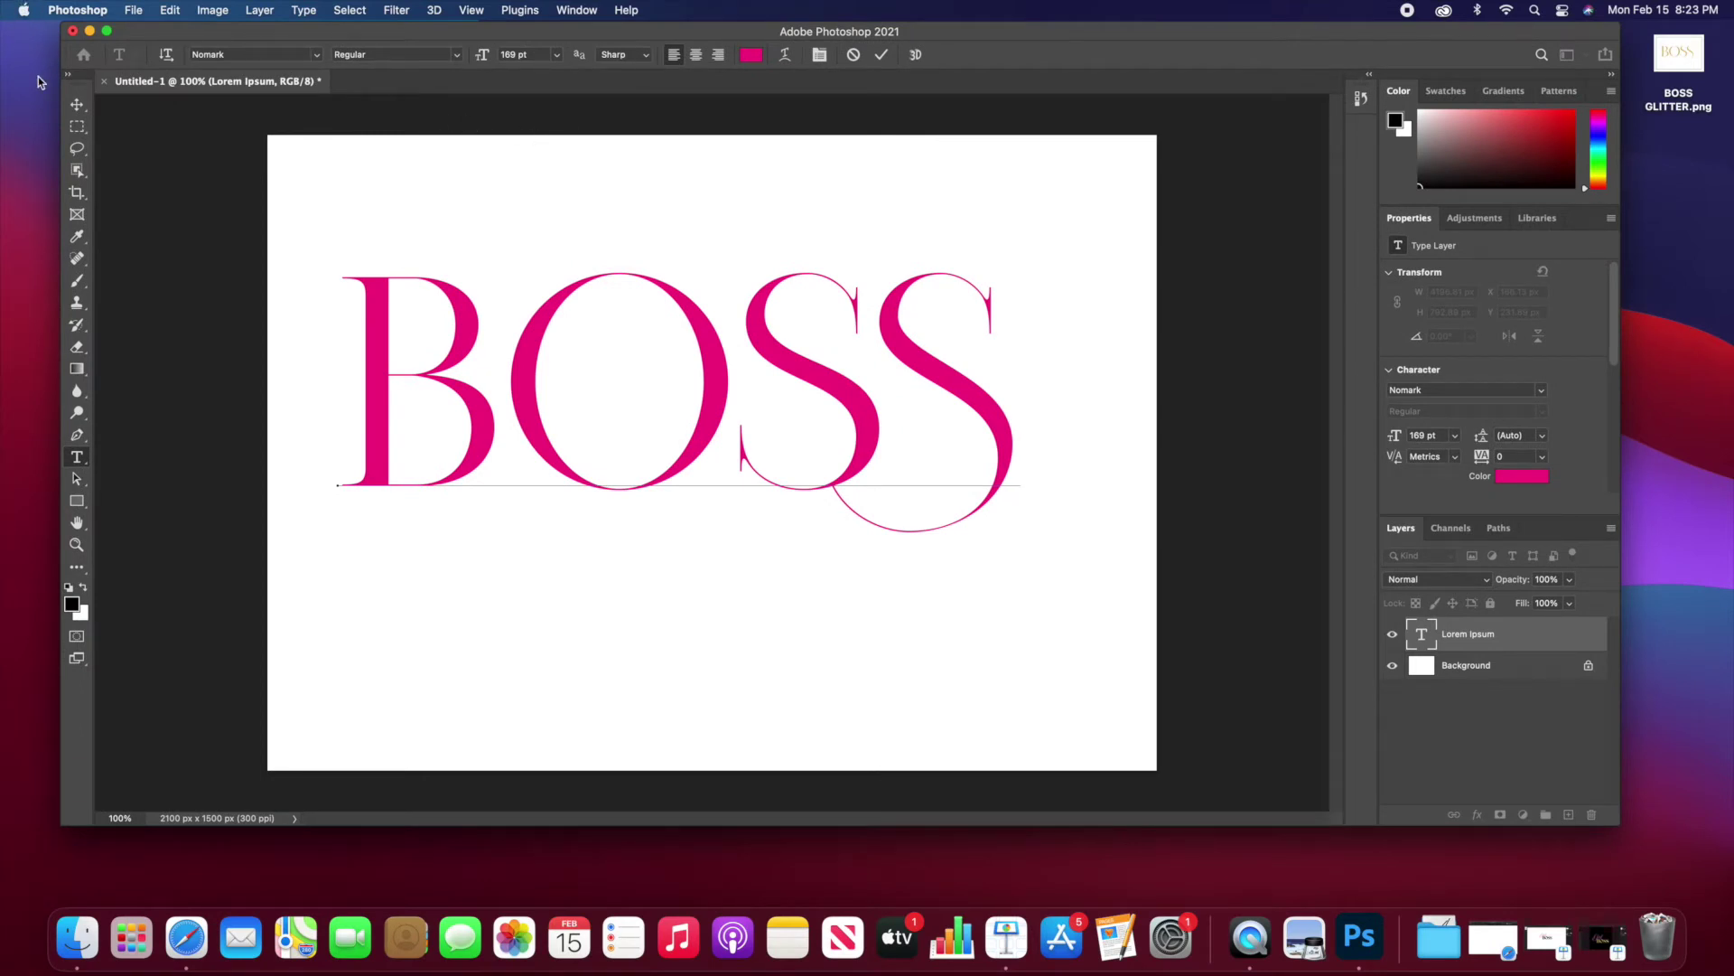
Step: Commit the BOSS text, nudge it down-right, and minimize the Keynote window
{"action": "left_click", "coordinate": [77, 104]}
{"action": "left_click_drag", "start_coordinate": [432, 313], "coordinate": [442, 340]}
{"action": "left_click_drag", "start_coordinate": [208, 31], "coordinate": [391, 42]}
{"action": "left_click", "coordinate": [160, 95]}
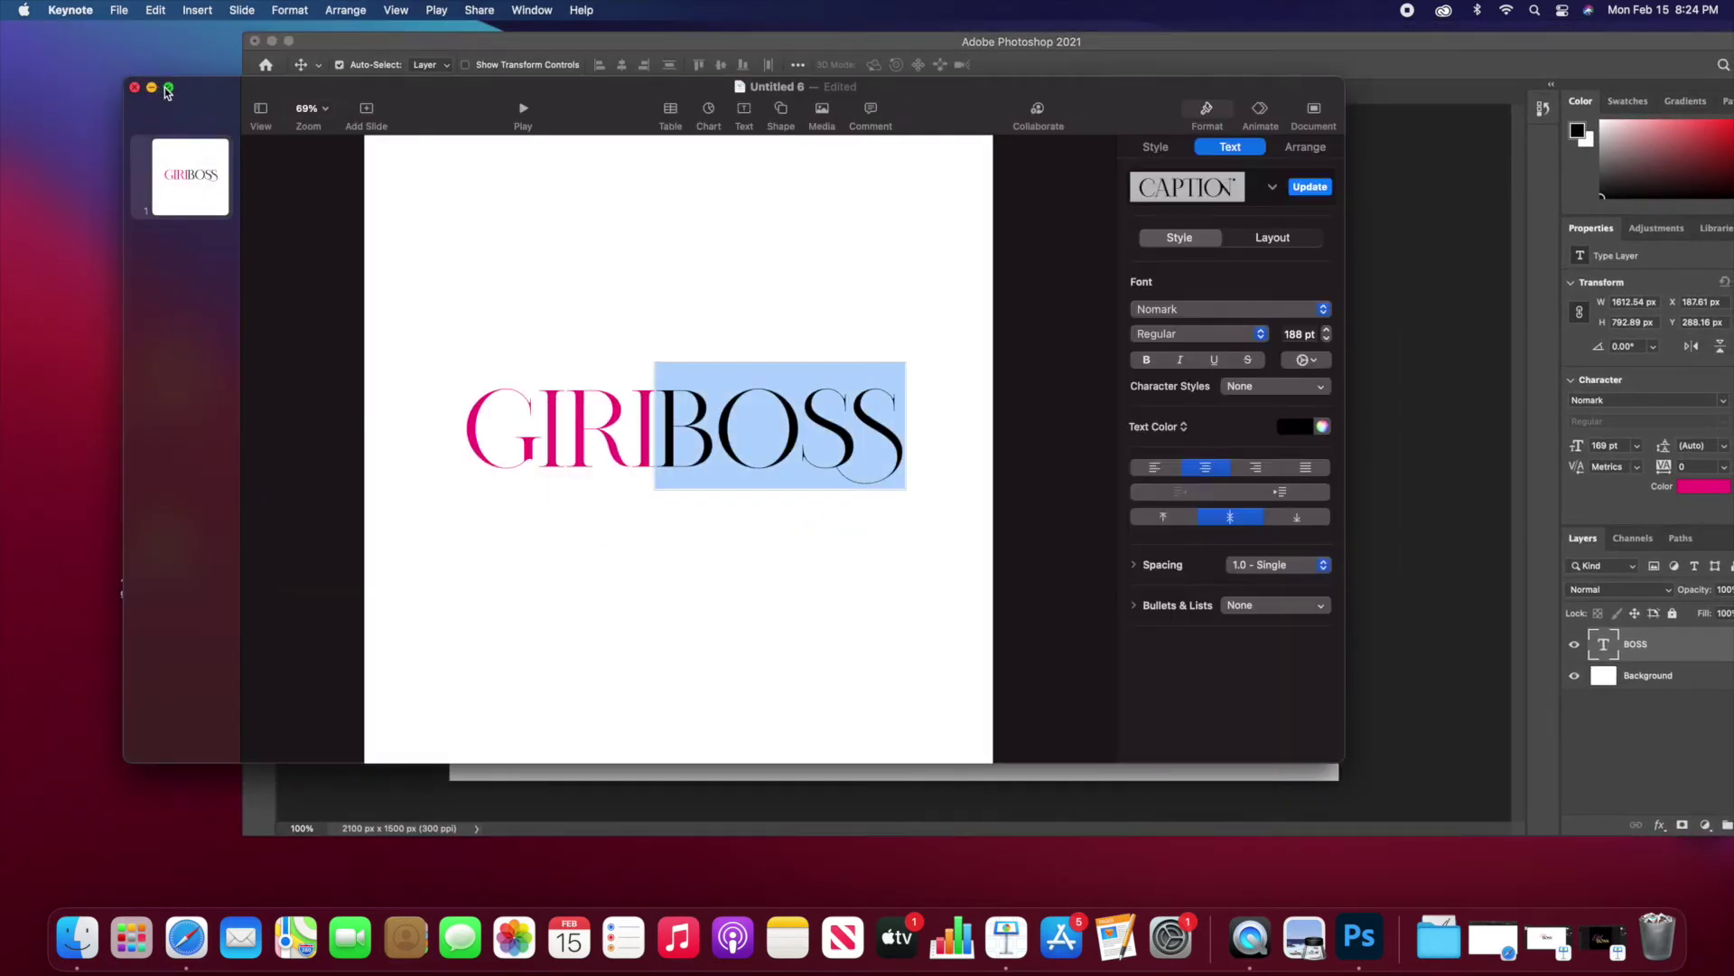
{"action": "left_click", "coordinate": [151, 87]}
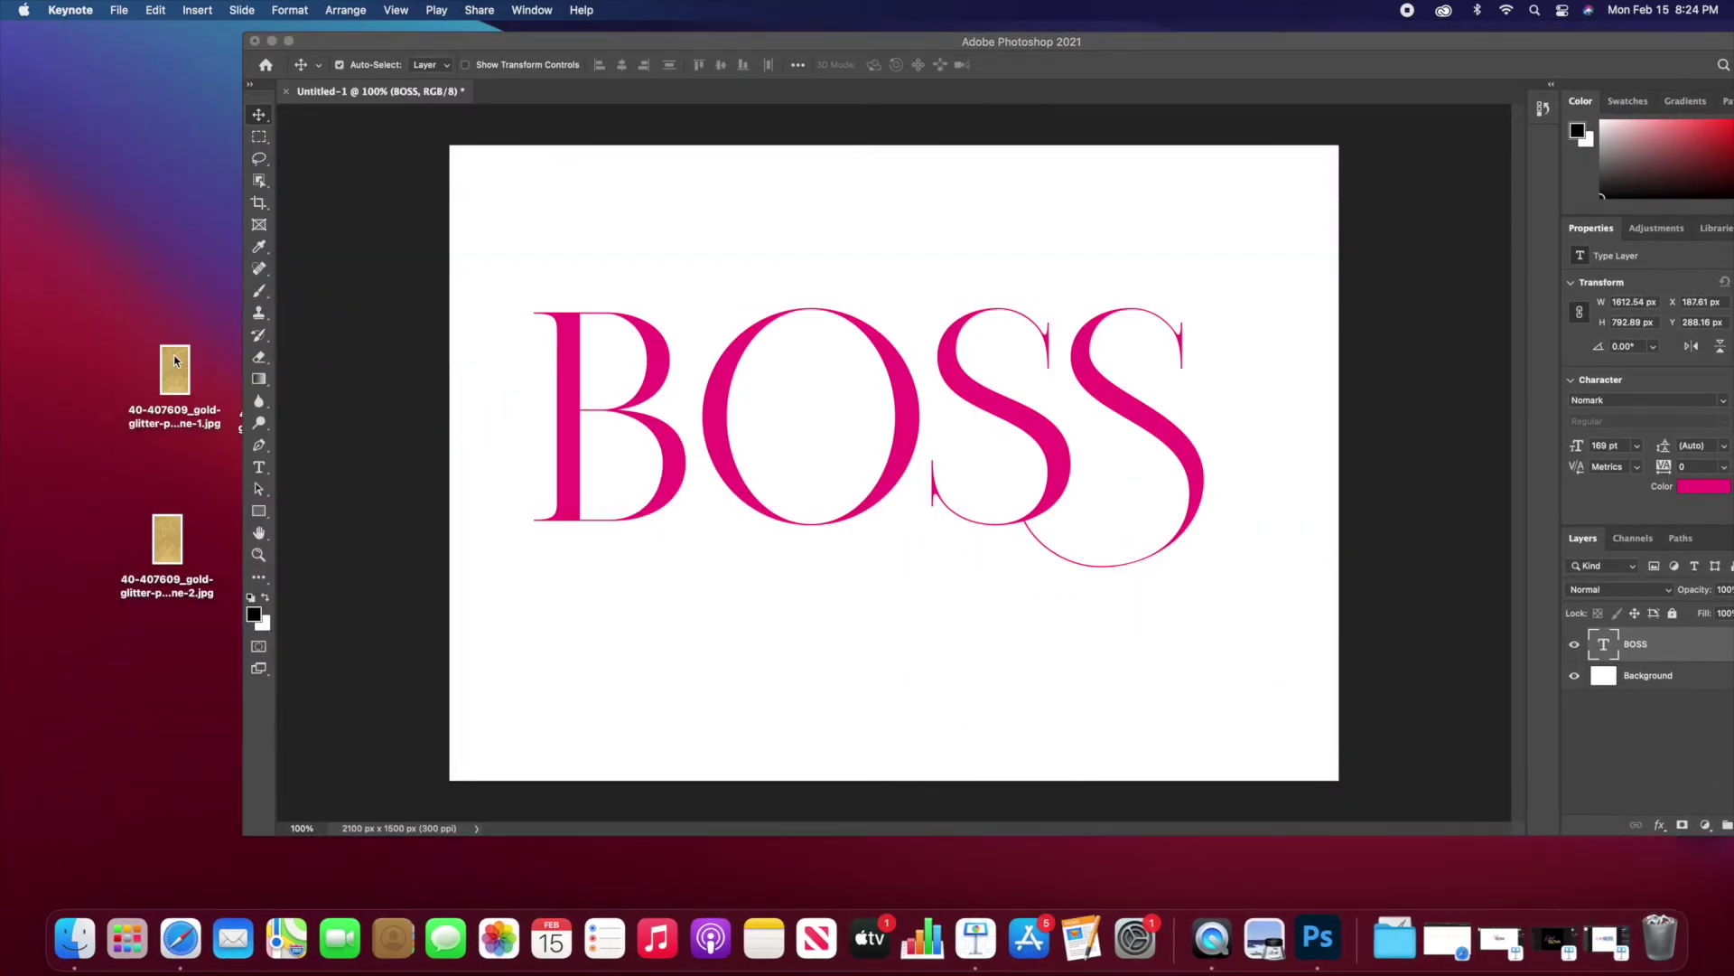
Step: Move the first gold glitter image up-left on the desktop and restore Safari
{"action": "left_click", "coordinate": [175, 361]}
{"action": "left_click_drag", "start_coordinate": [175, 361], "coordinate": [130, 318]}
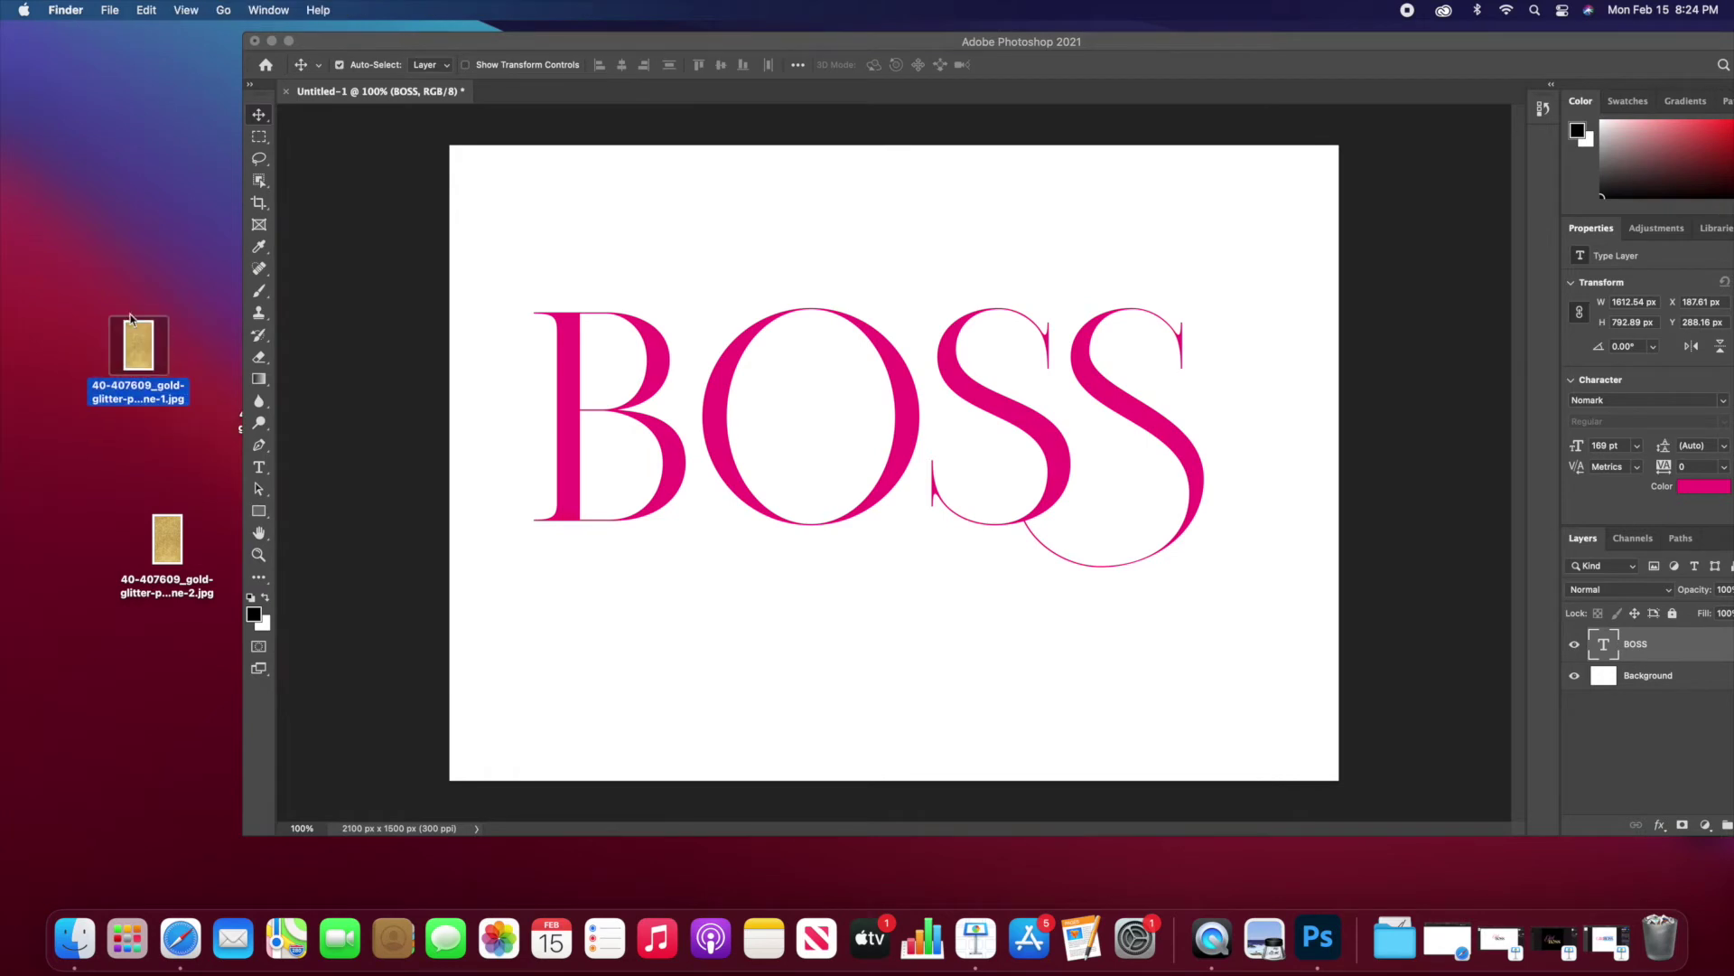
{"action": "left_click", "coordinate": [134, 226]}
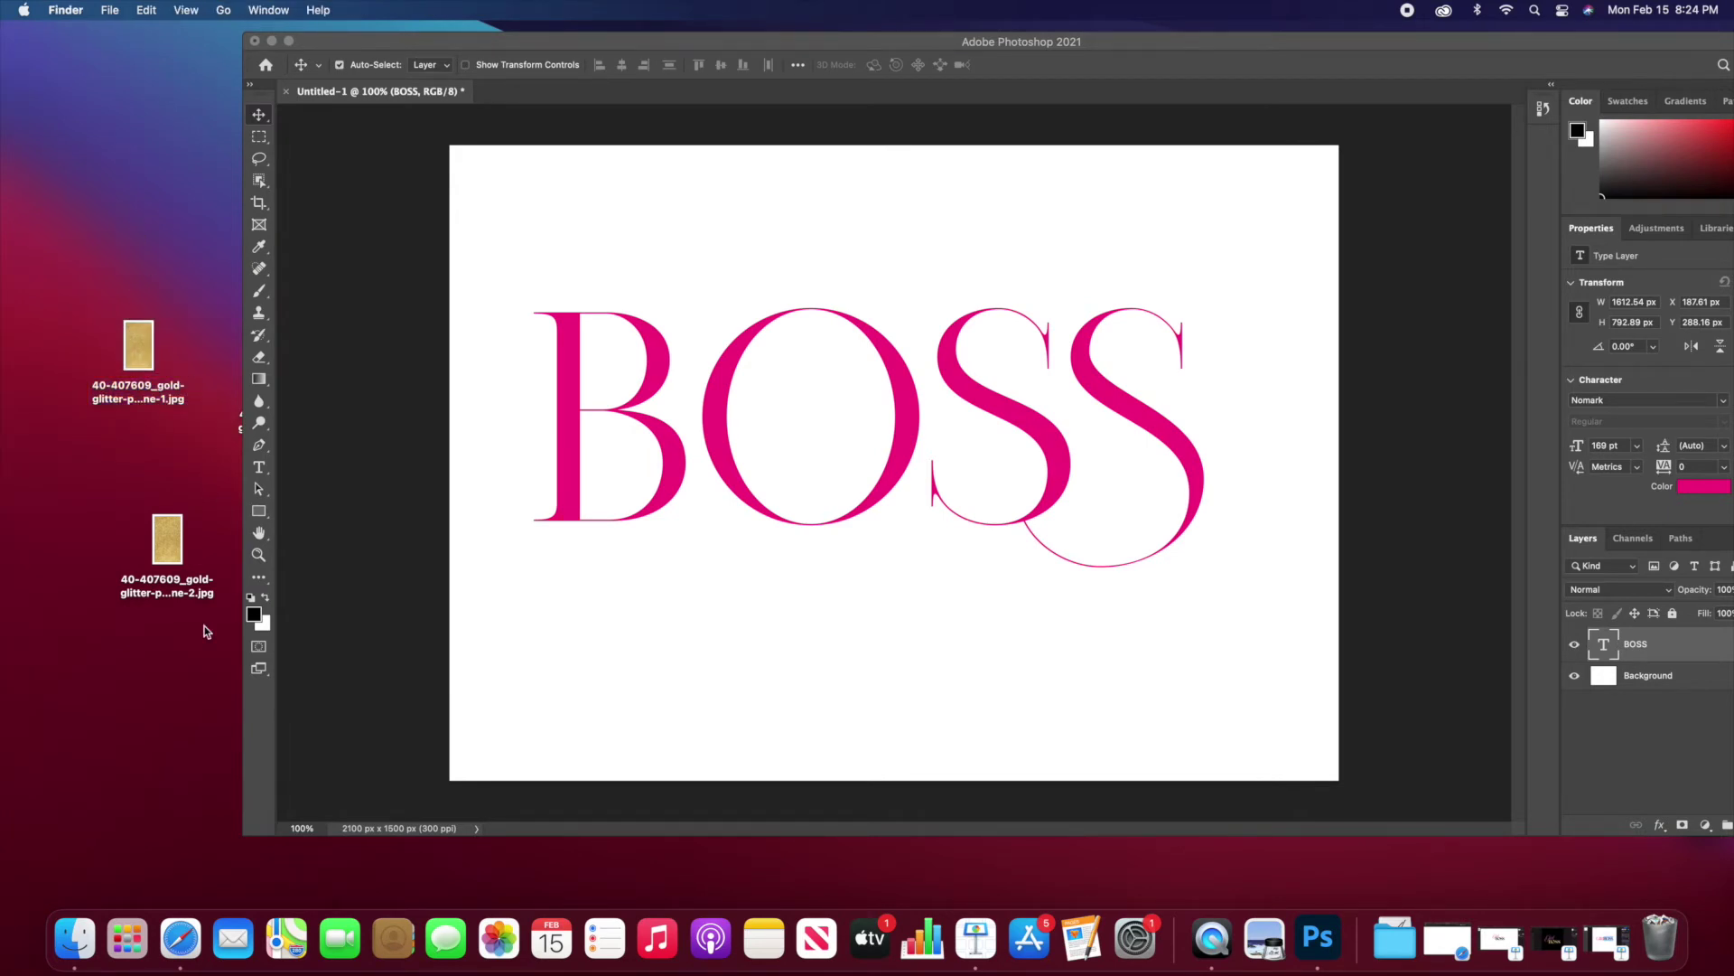
{"action": "left_click", "coordinate": [180, 938]}
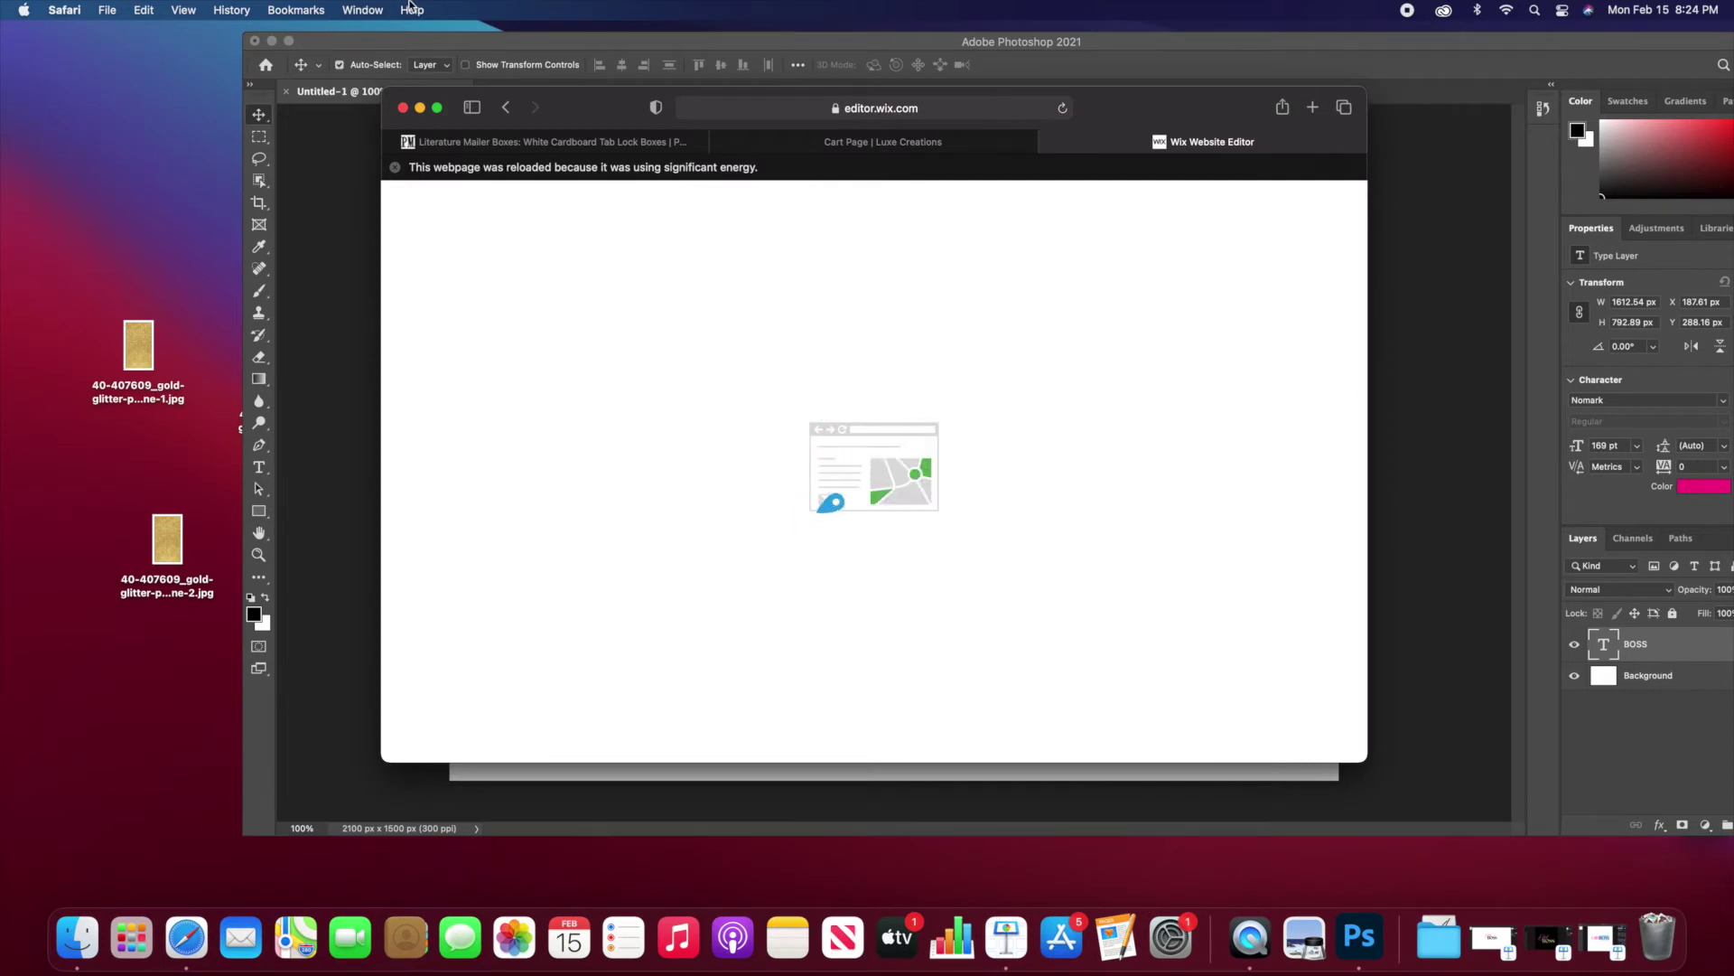
Step: Reopen the gold glitter wallpaper search and save the Gold Glitter Phone Wallpaper image to the desktop
{"action": "left_click", "coordinate": [252, 9]}
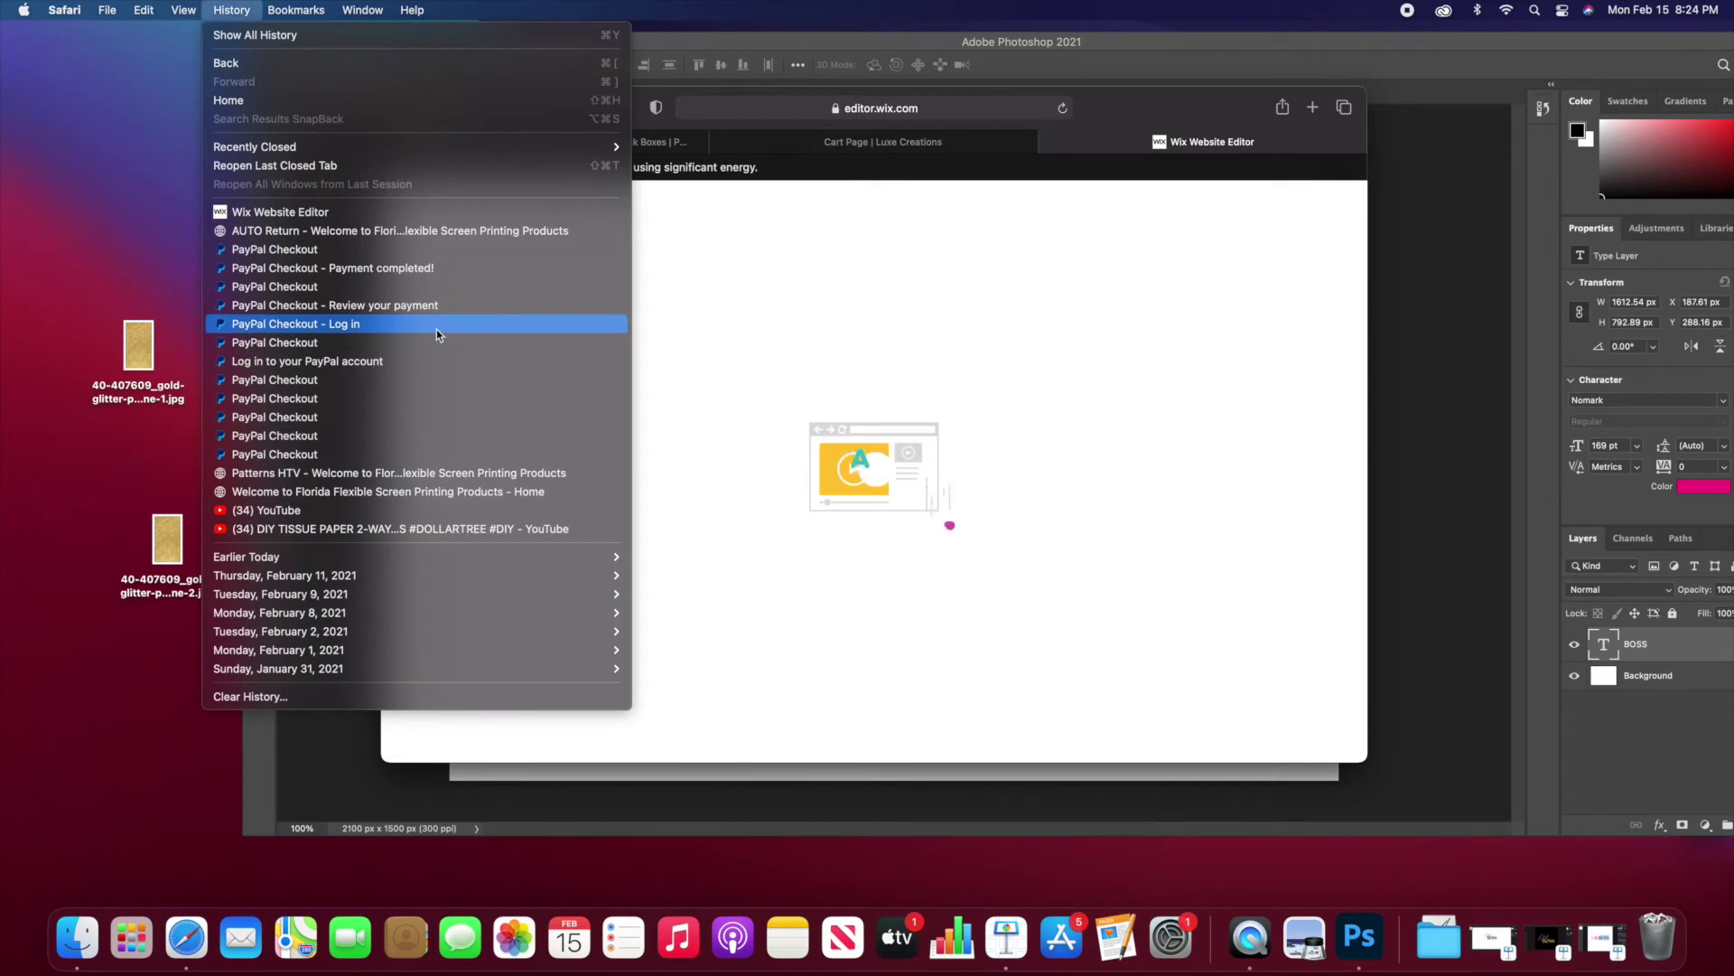
{"action": "mouse_move", "coordinate": [517, 576]}
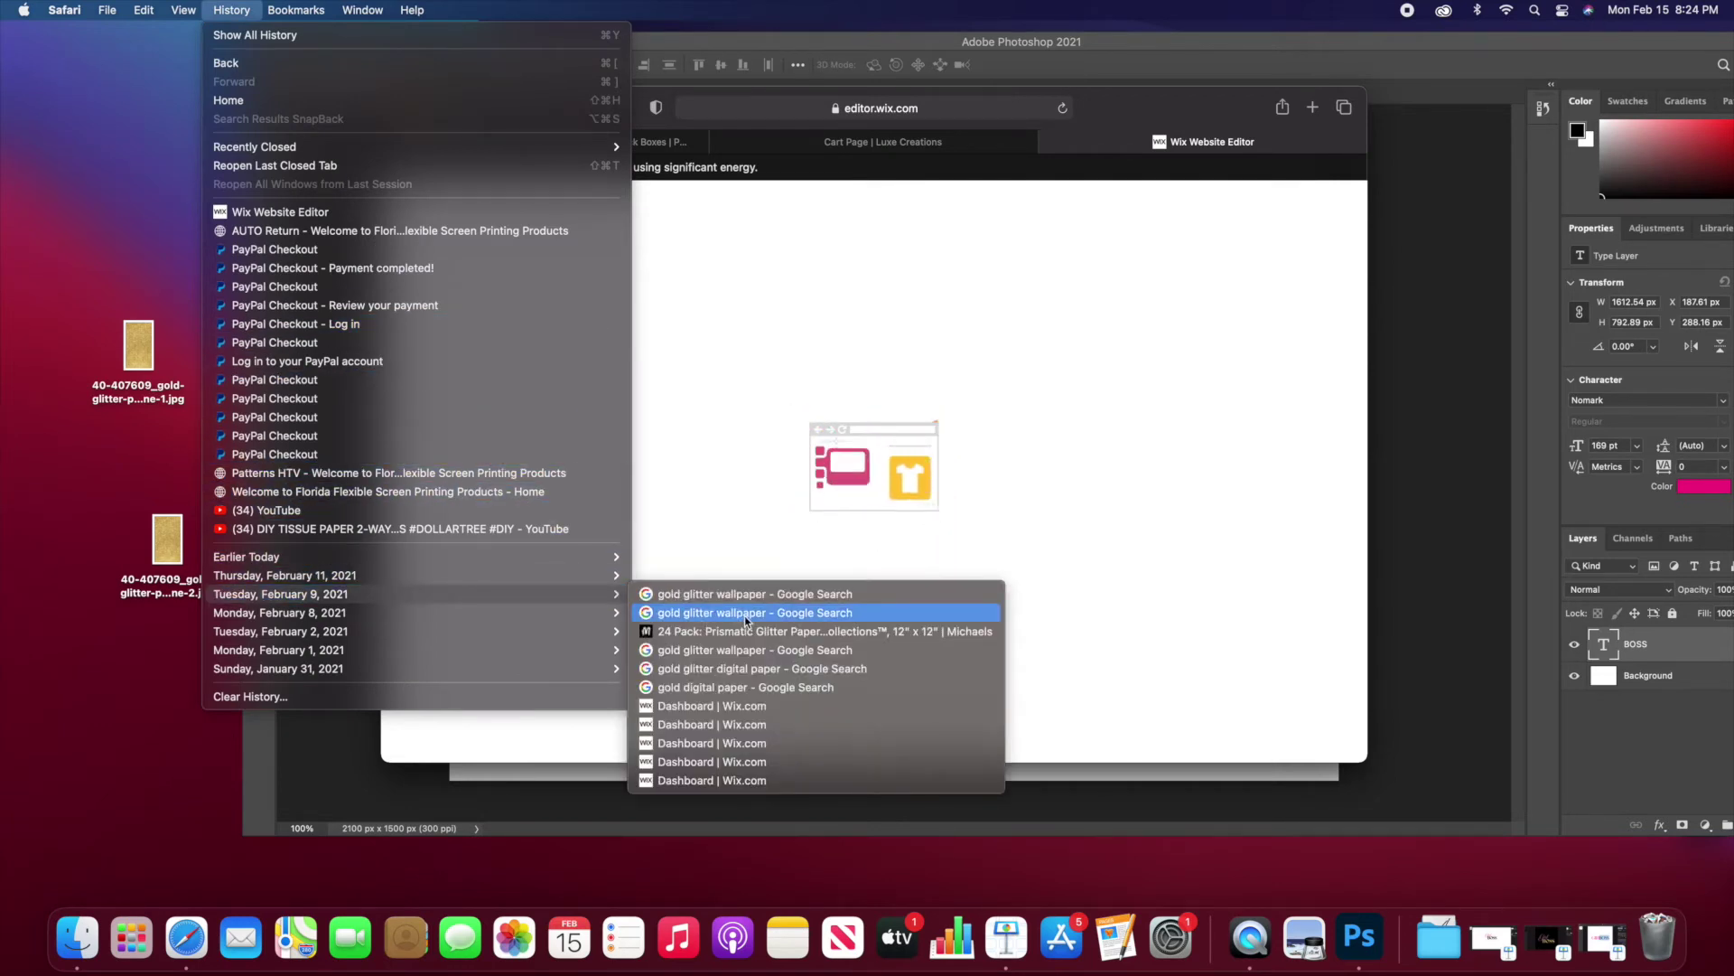
{"action": "left_click", "coordinate": [752, 599]}
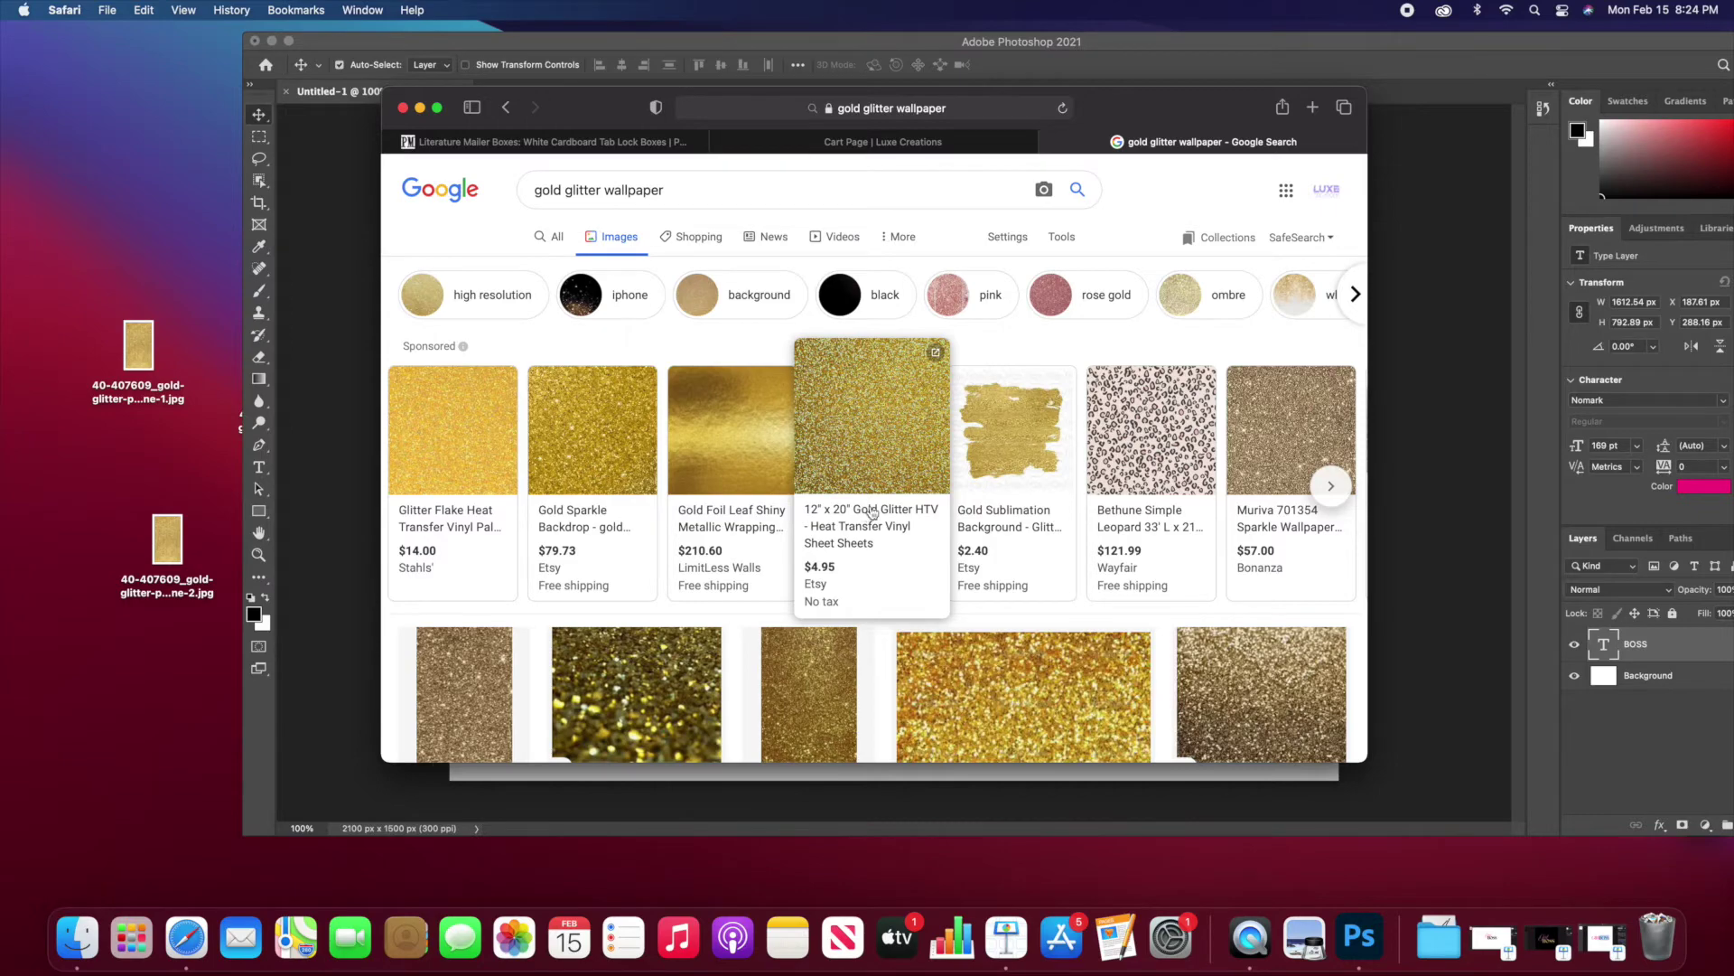
{"action": "scroll", "coordinate": [872, 513], "scroll_direction": "down", "scroll_amount": 10}
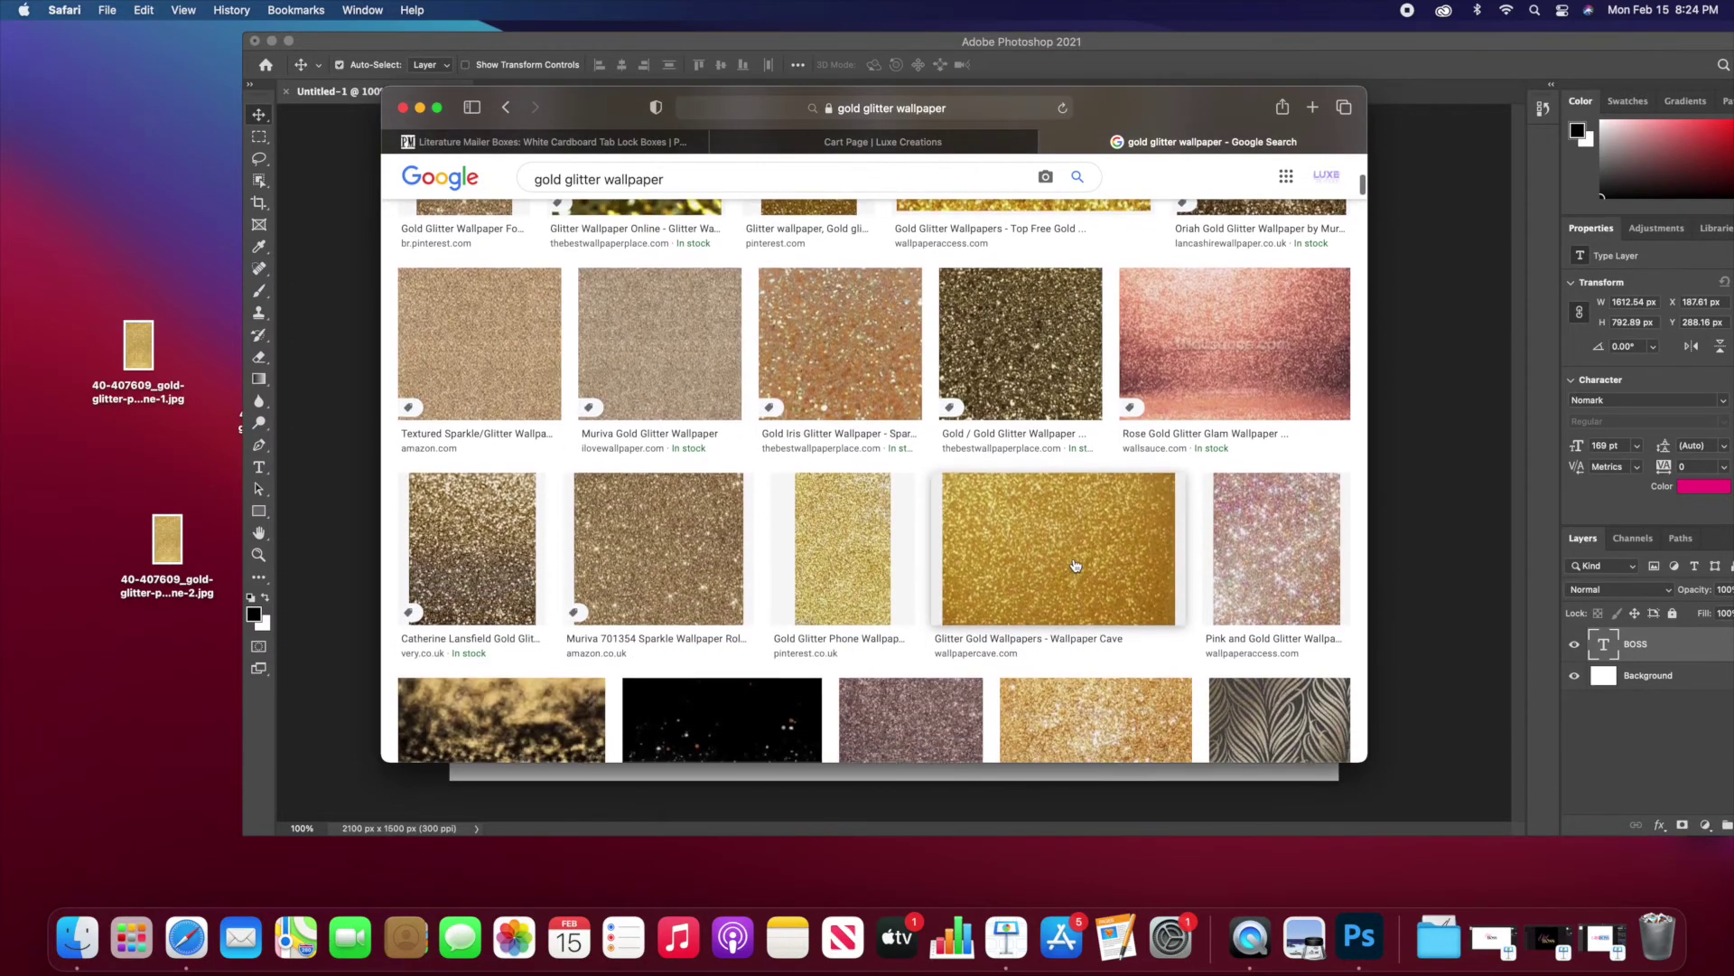
{"action": "left_click", "coordinate": [841, 549]}
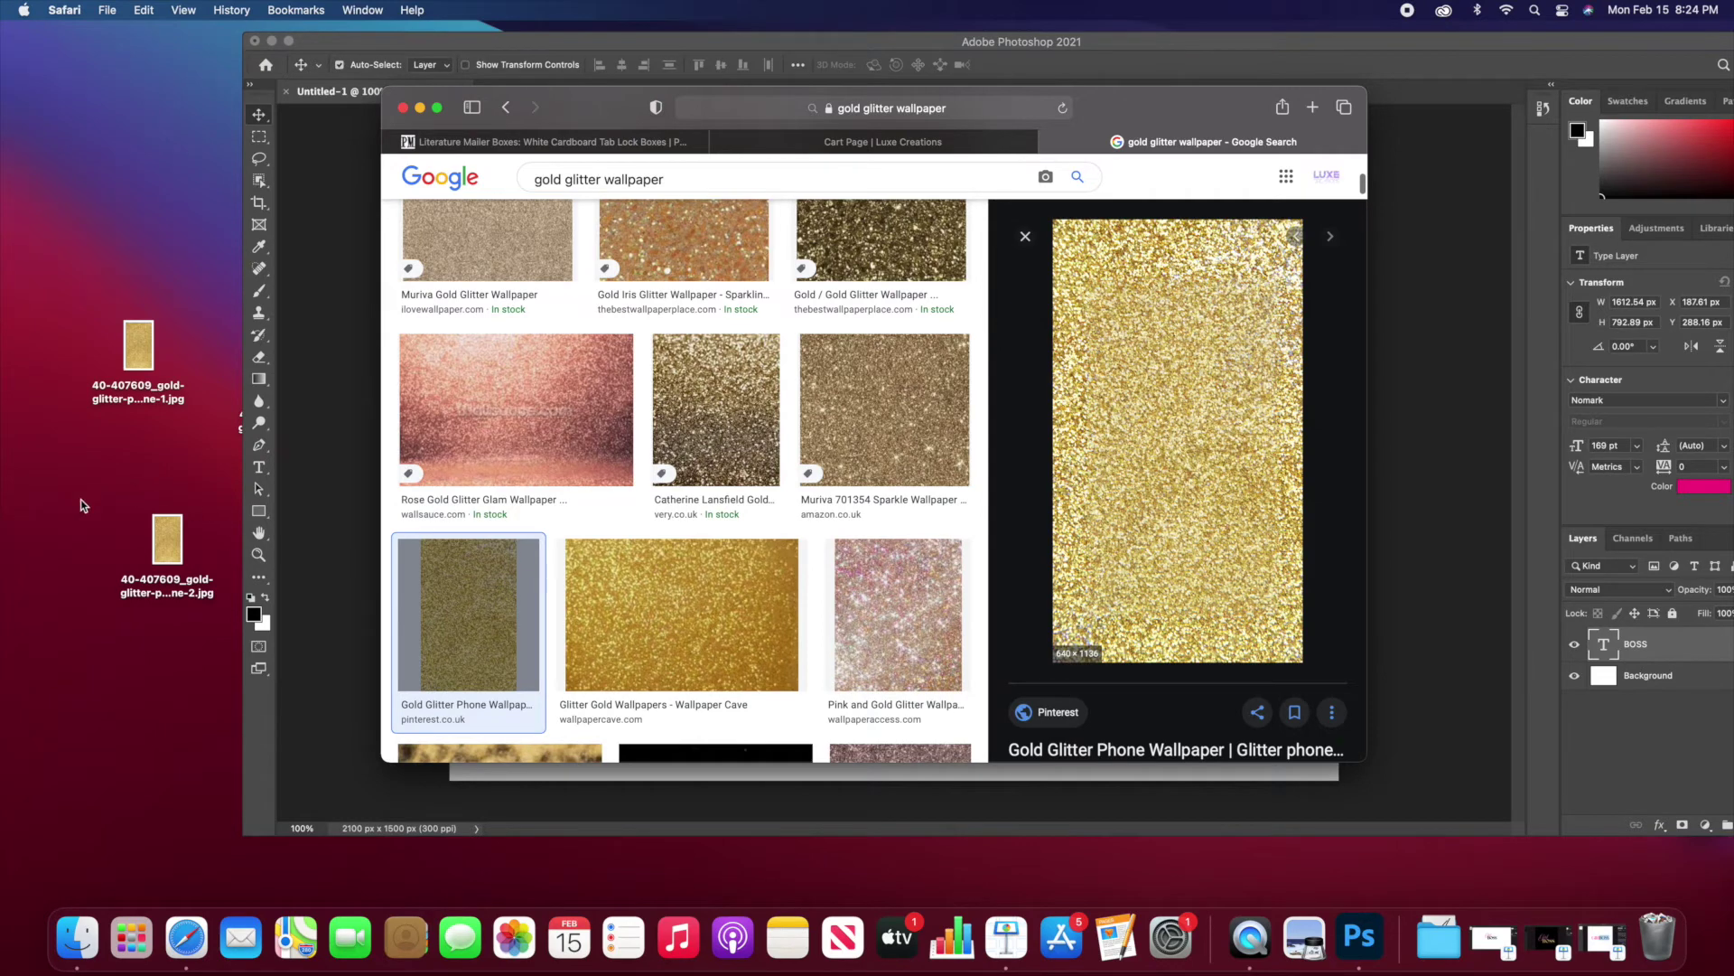
{"action": "left_click_drag", "start_coordinate": [82, 506], "coordinate": [77, 497]}
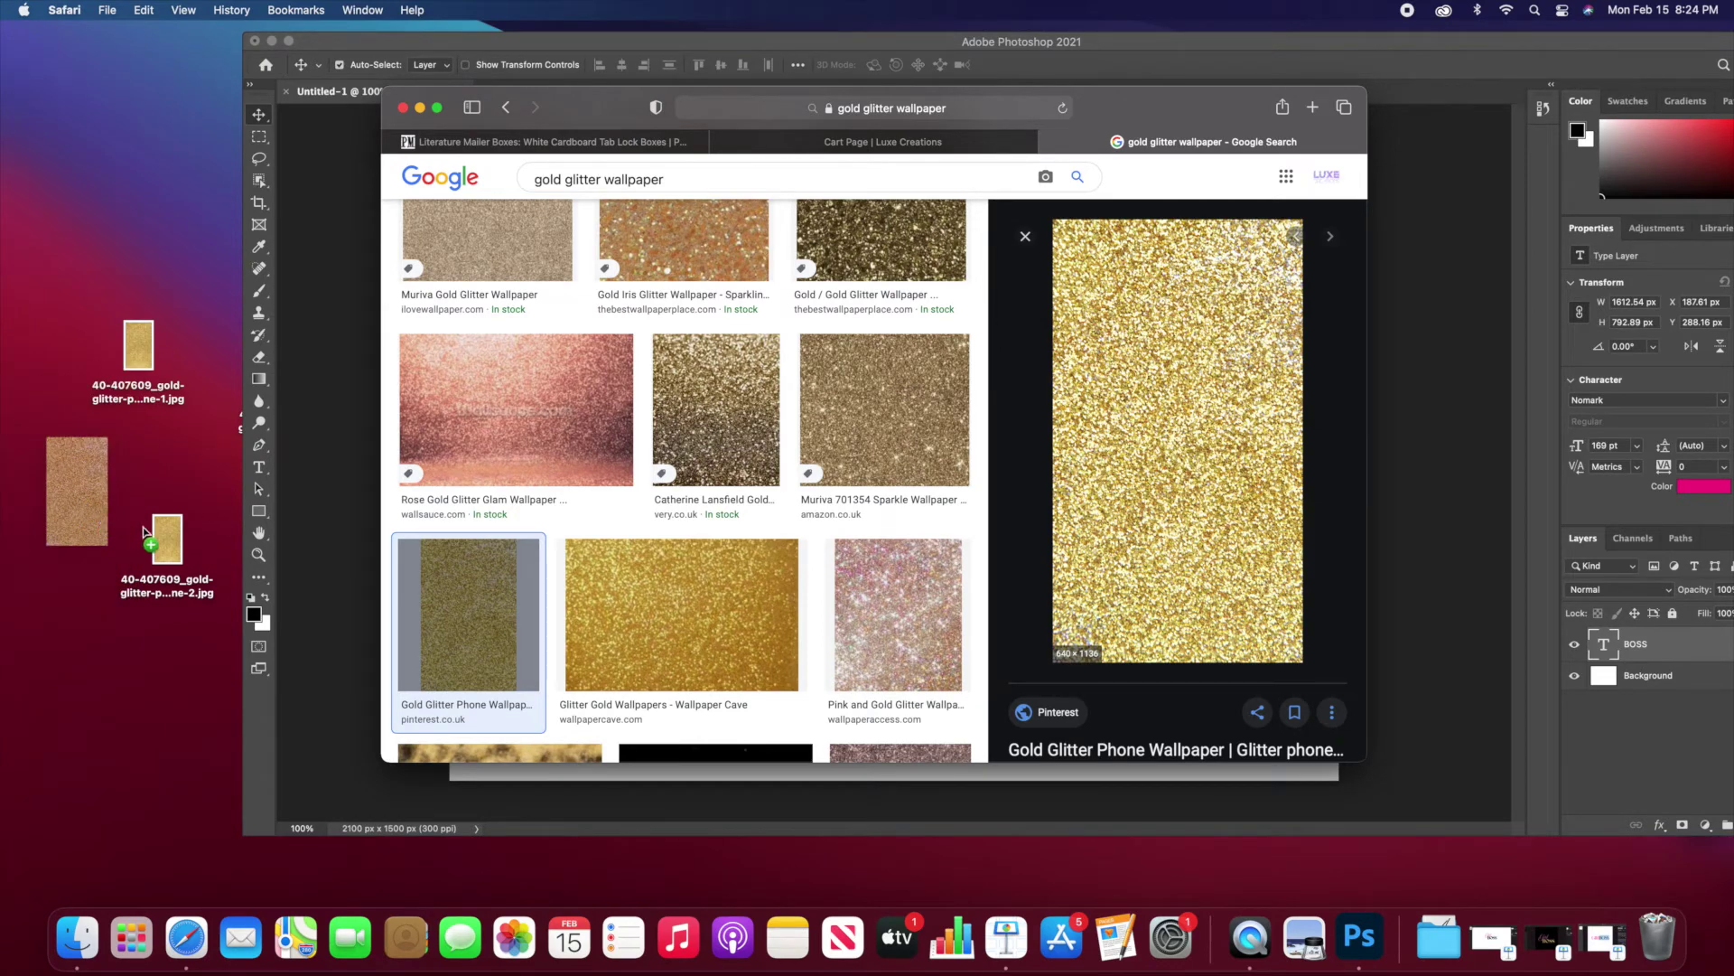
Step: Hide Safari and drag the glitter image file into the Photoshop document
{"action": "left_click", "coordinate": [185, 476]}
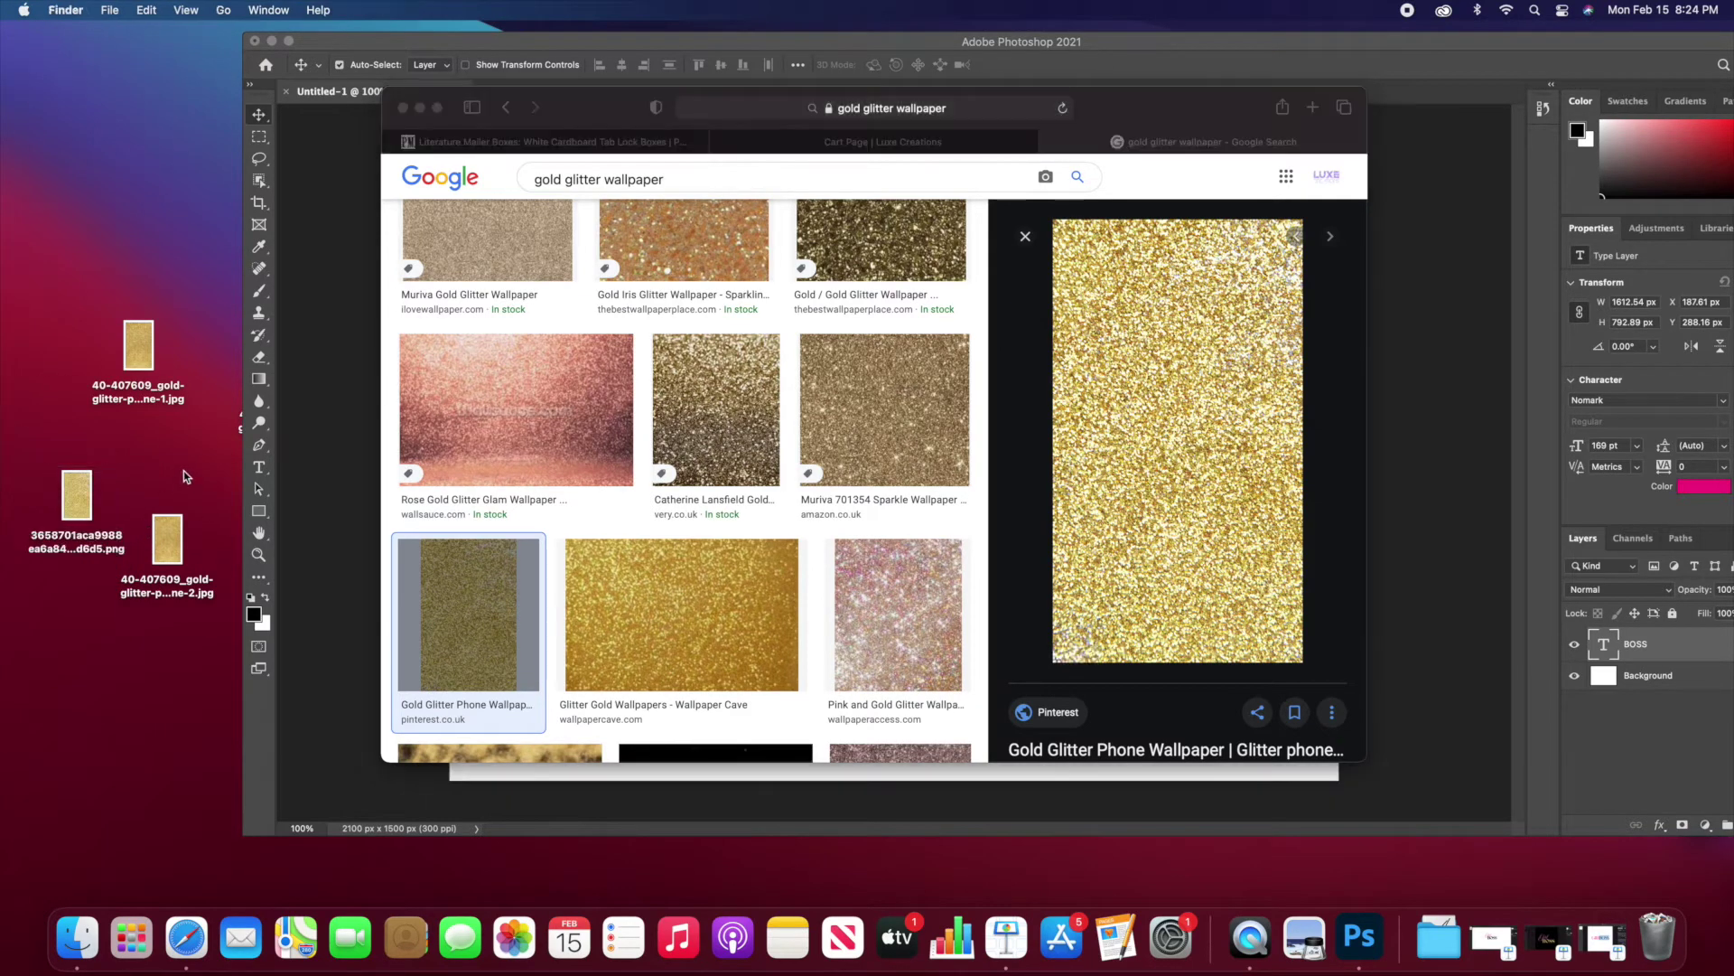
{"action": "left_click", "coordinate": [420, 107]}
{"action": "left_click_drag", "start_coordinate": [143, 357], "coordinate": [568, 385]}
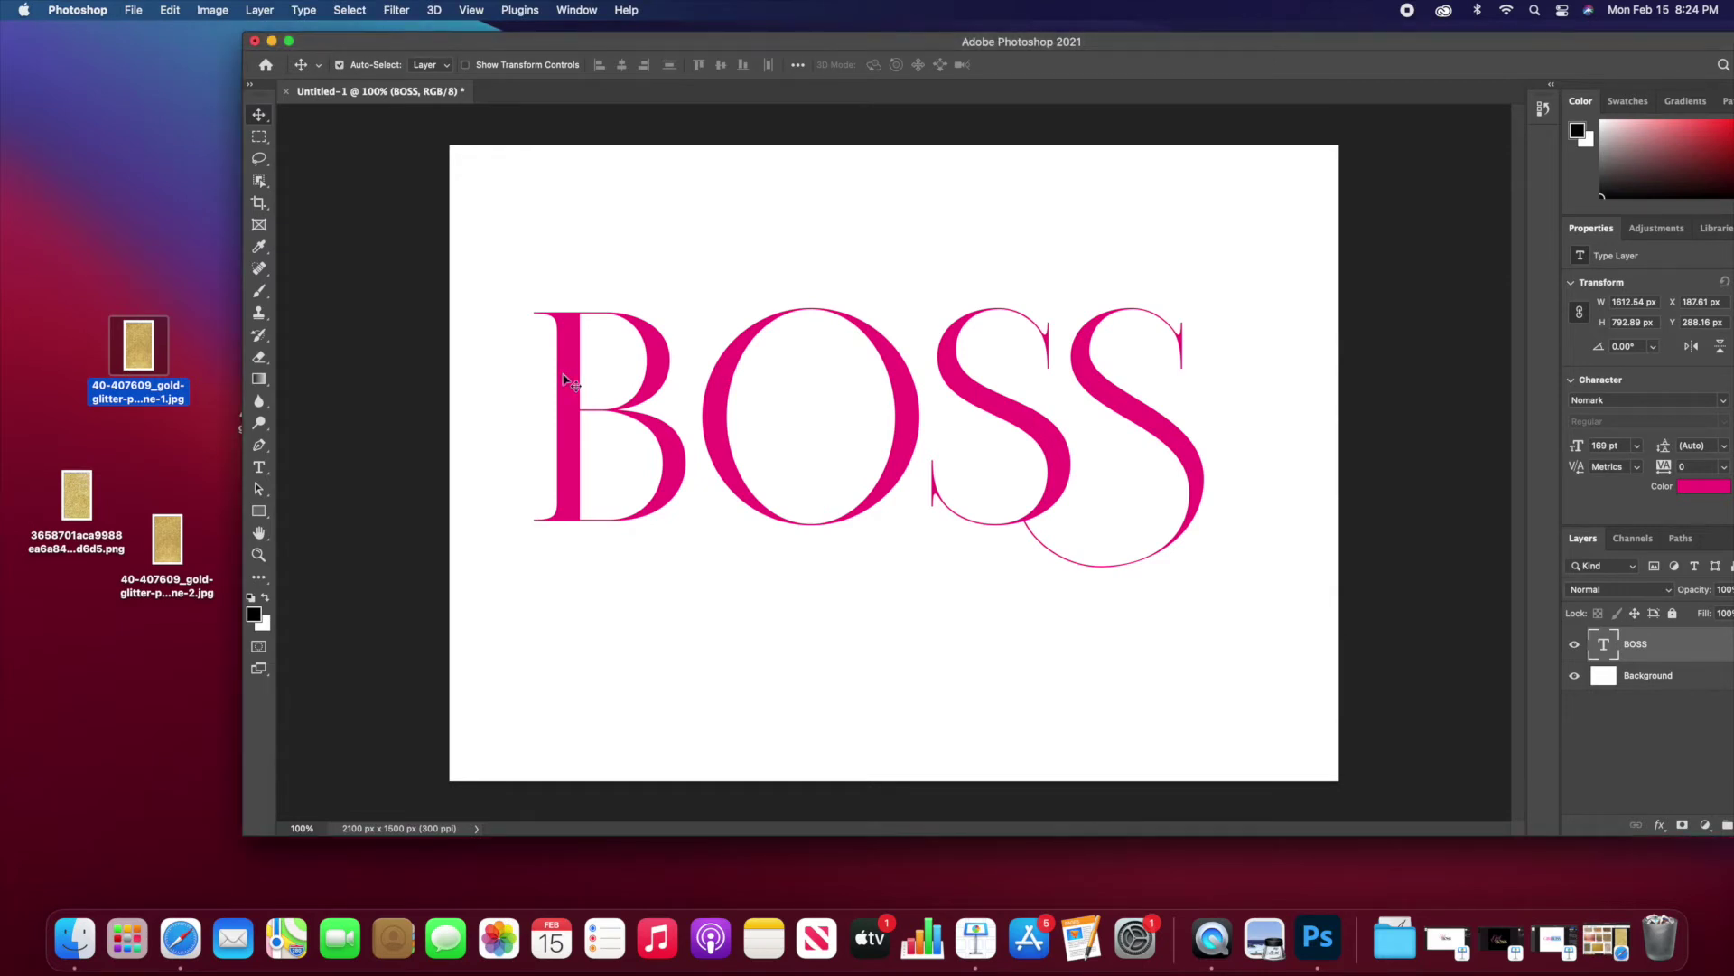
Step: Place the glitter image, rotated to -90° and scaled to 21.21% to cover BOSS
{"action": "left_click_drag", "start_coordinate": [562, 375], "coordinate": [561, 374]}
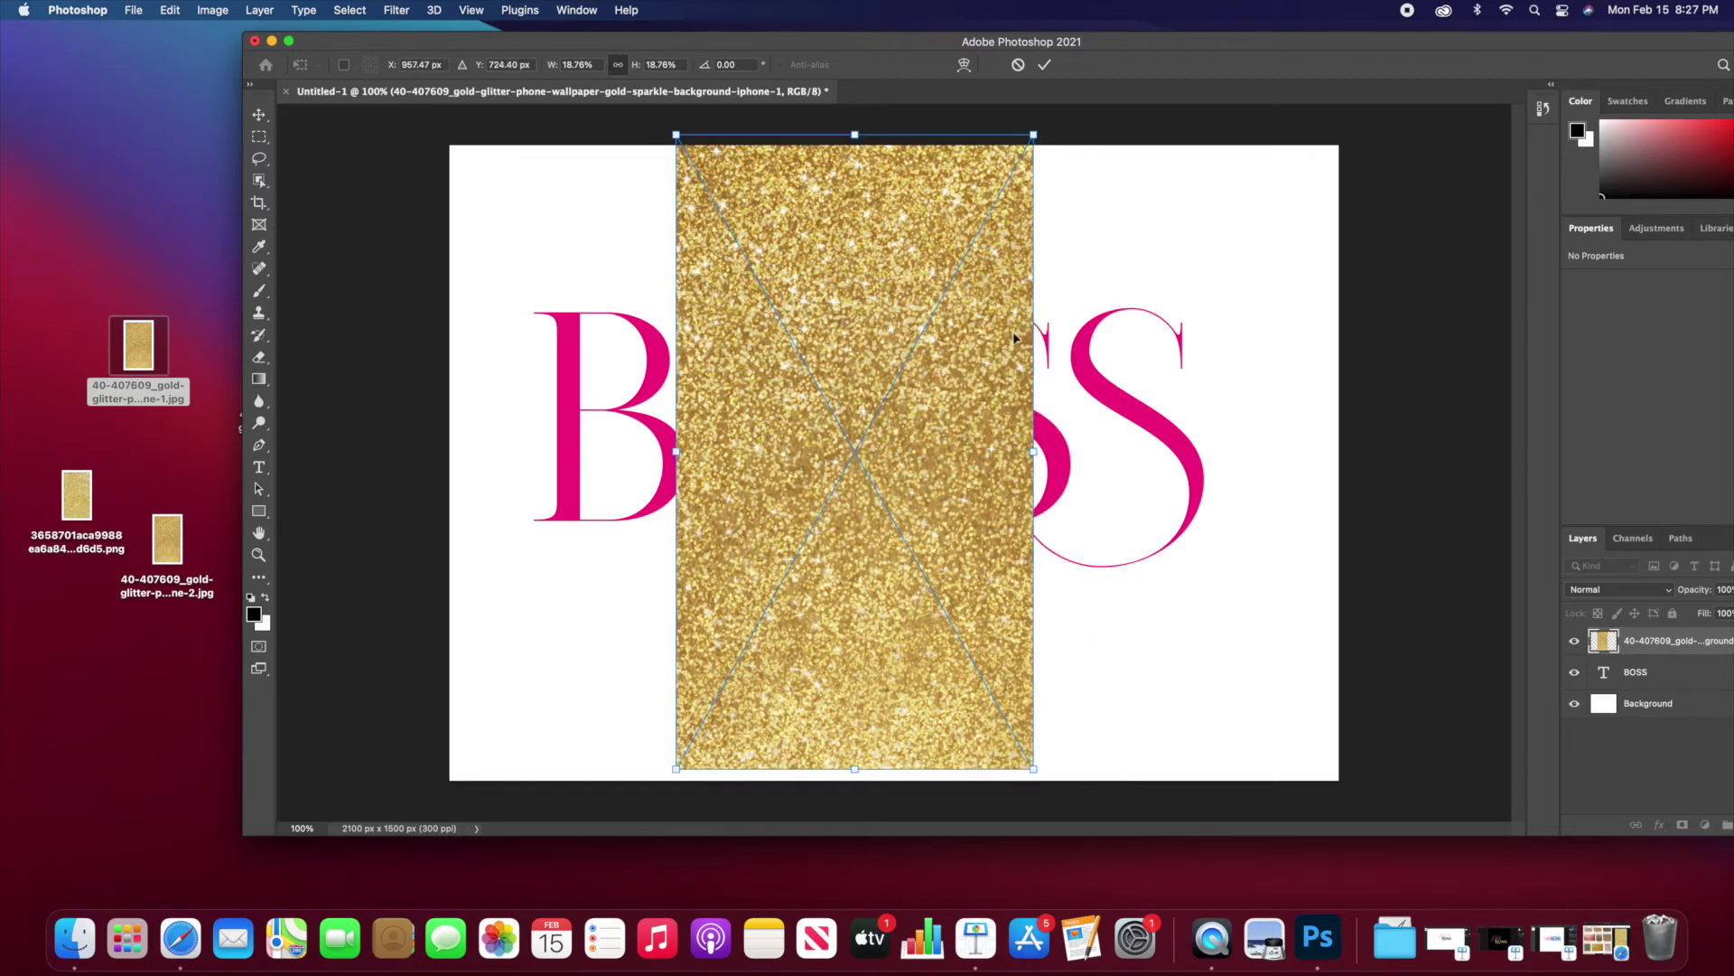
{"action": "left_click_drag", "start_coordinate": [1060, 426], "coordinate": [845, 330]}
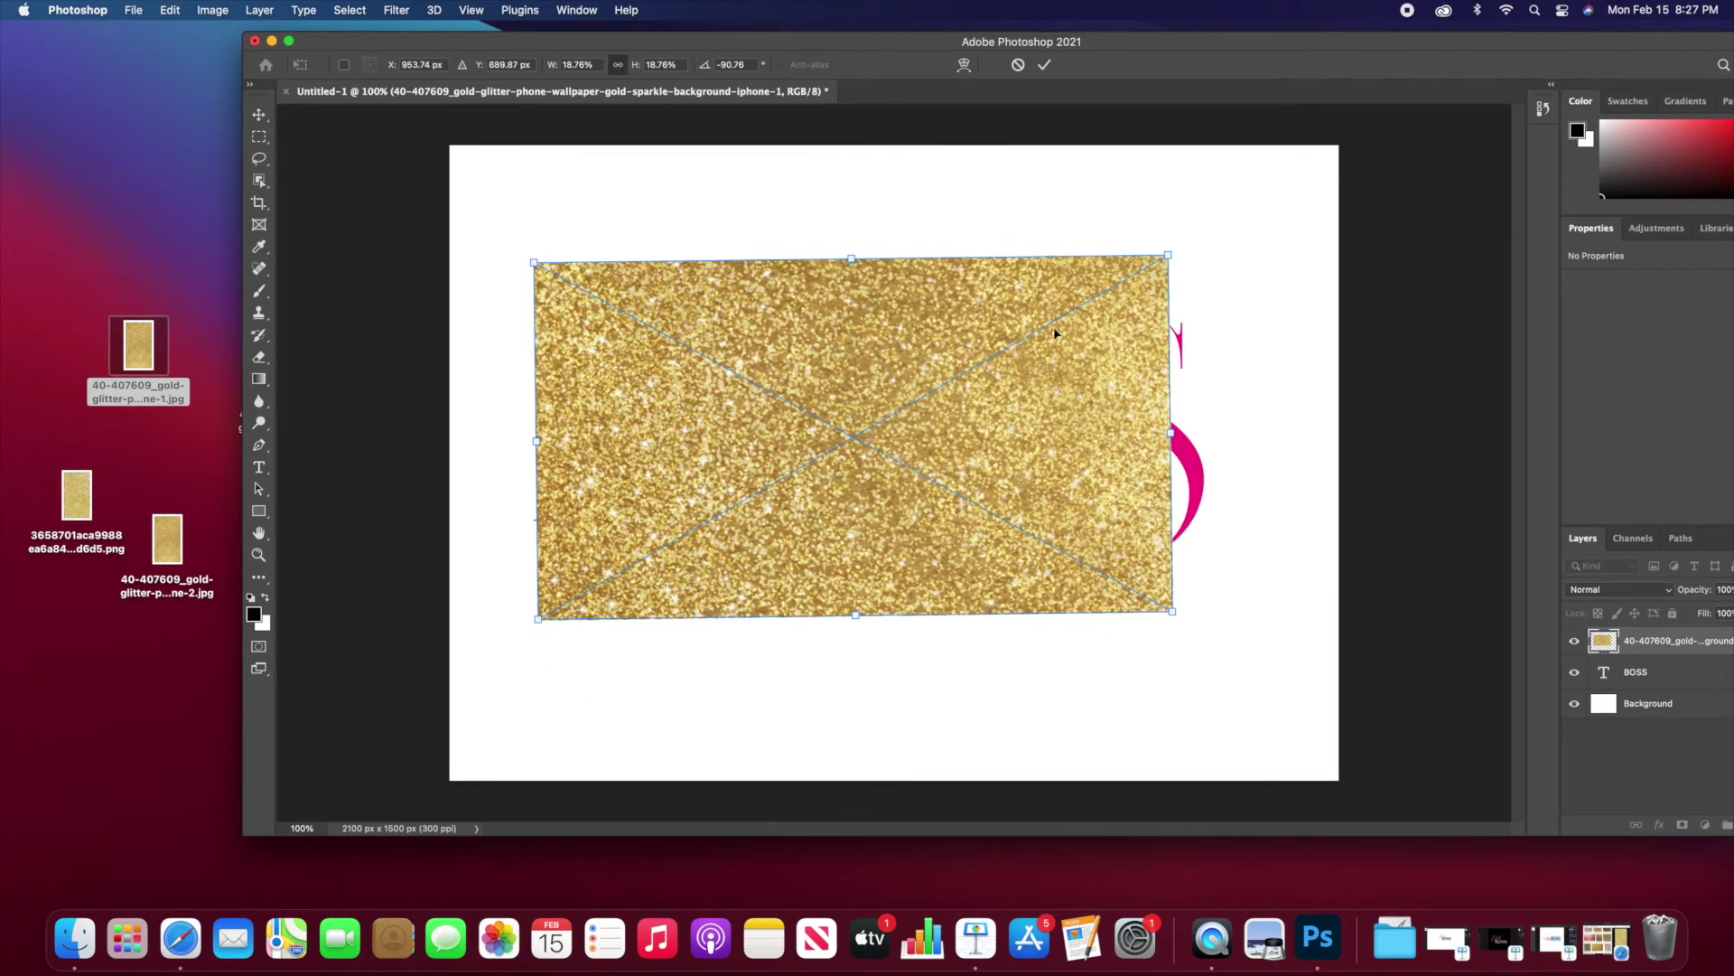
{"action": "left_click_drag", "start_coordinate": [952, 237], "coordinate": [957, 240]}
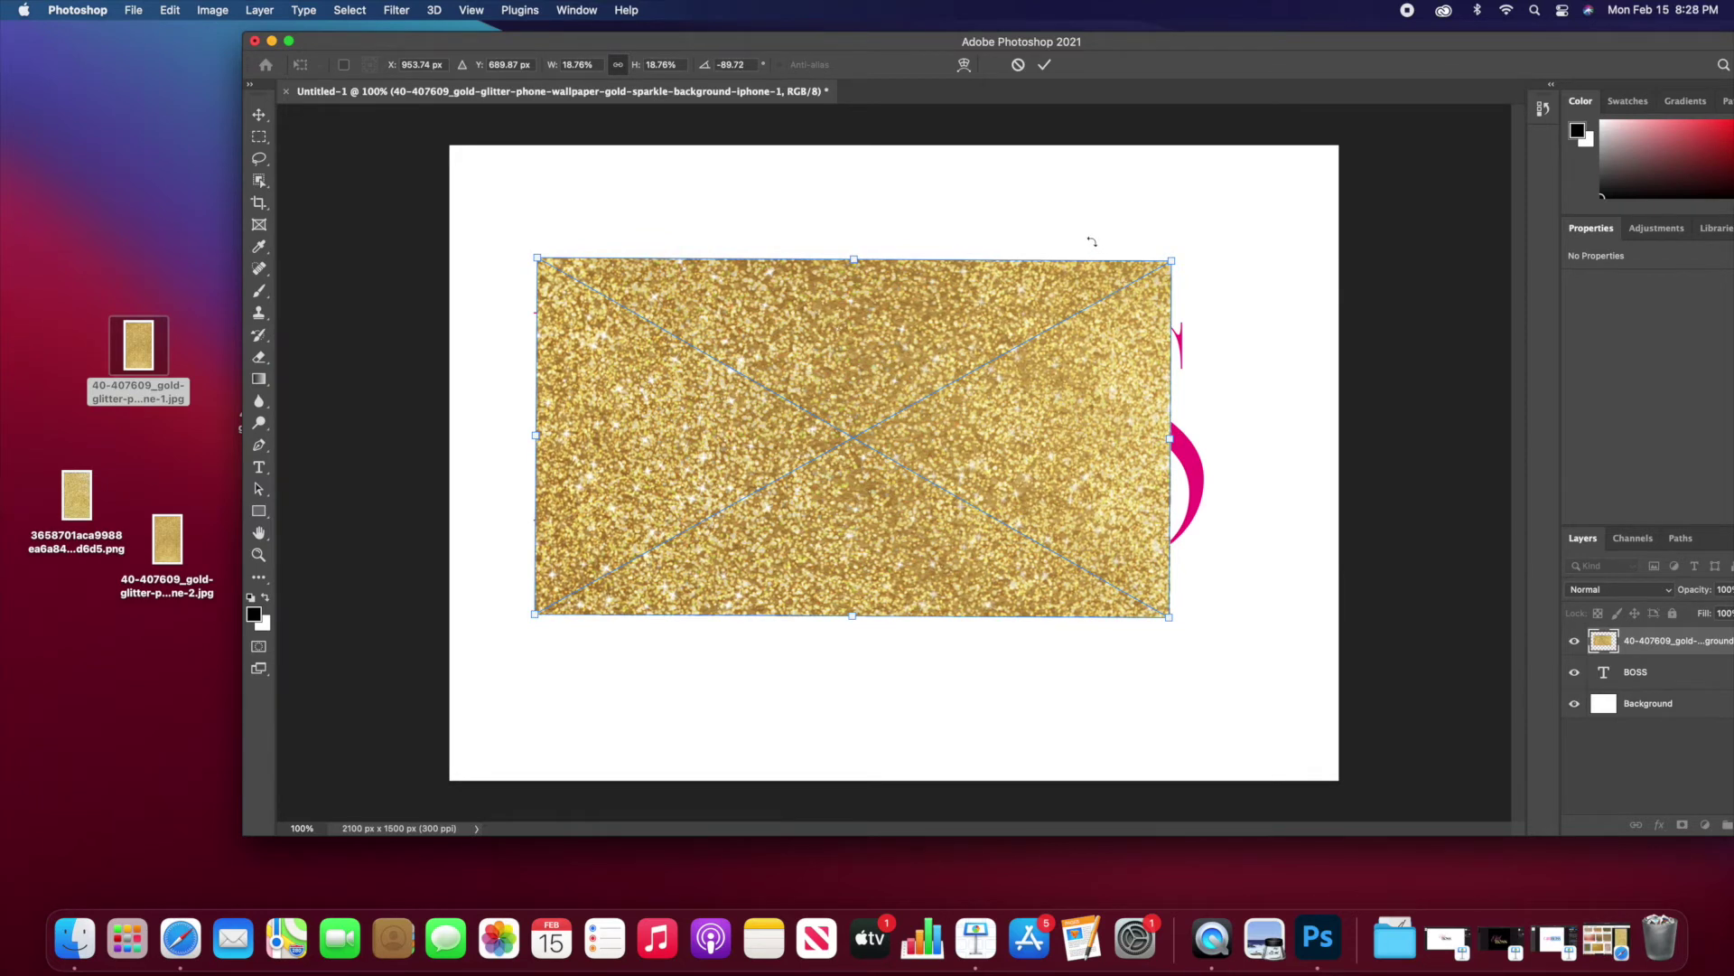
{"action": "left_click_drag", "start_coordinate": [1092, 241], "coordinate": [1095, 241]}
{"action": "left_click_drag", "start_coordinate": [1171, 440], "coordinate": [1255, 440]}
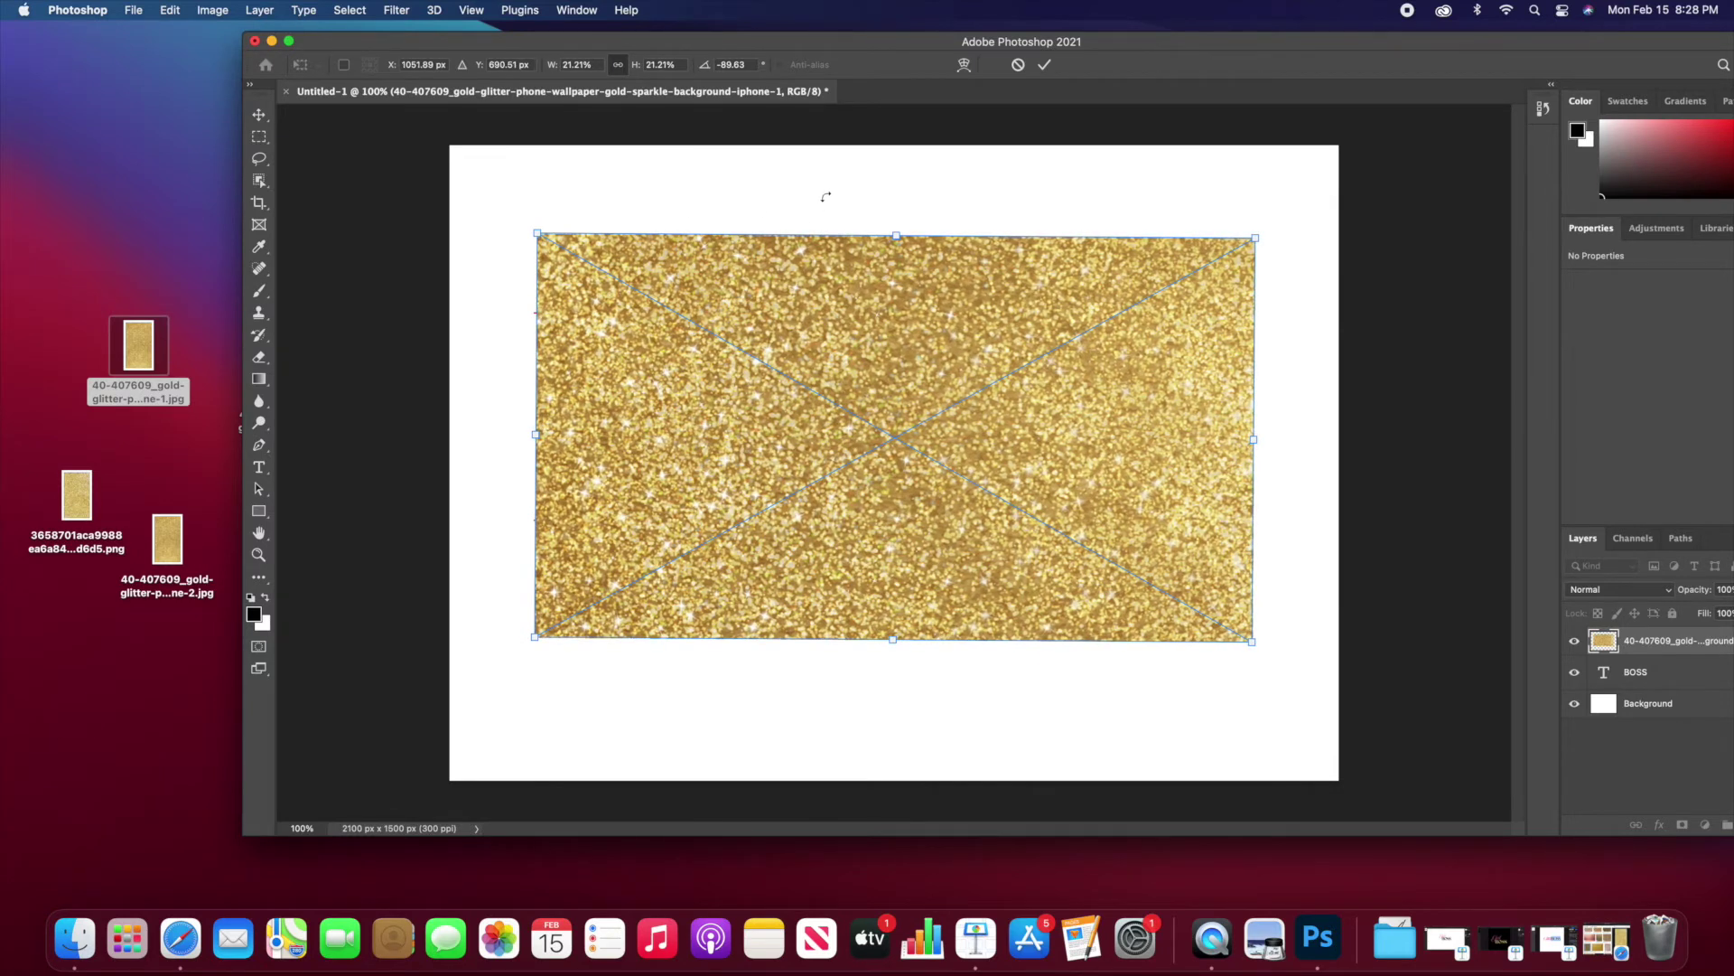
{"action": "left_click_drag", "start_coordinate": [825, 196], "coordinate": [827, 194]}
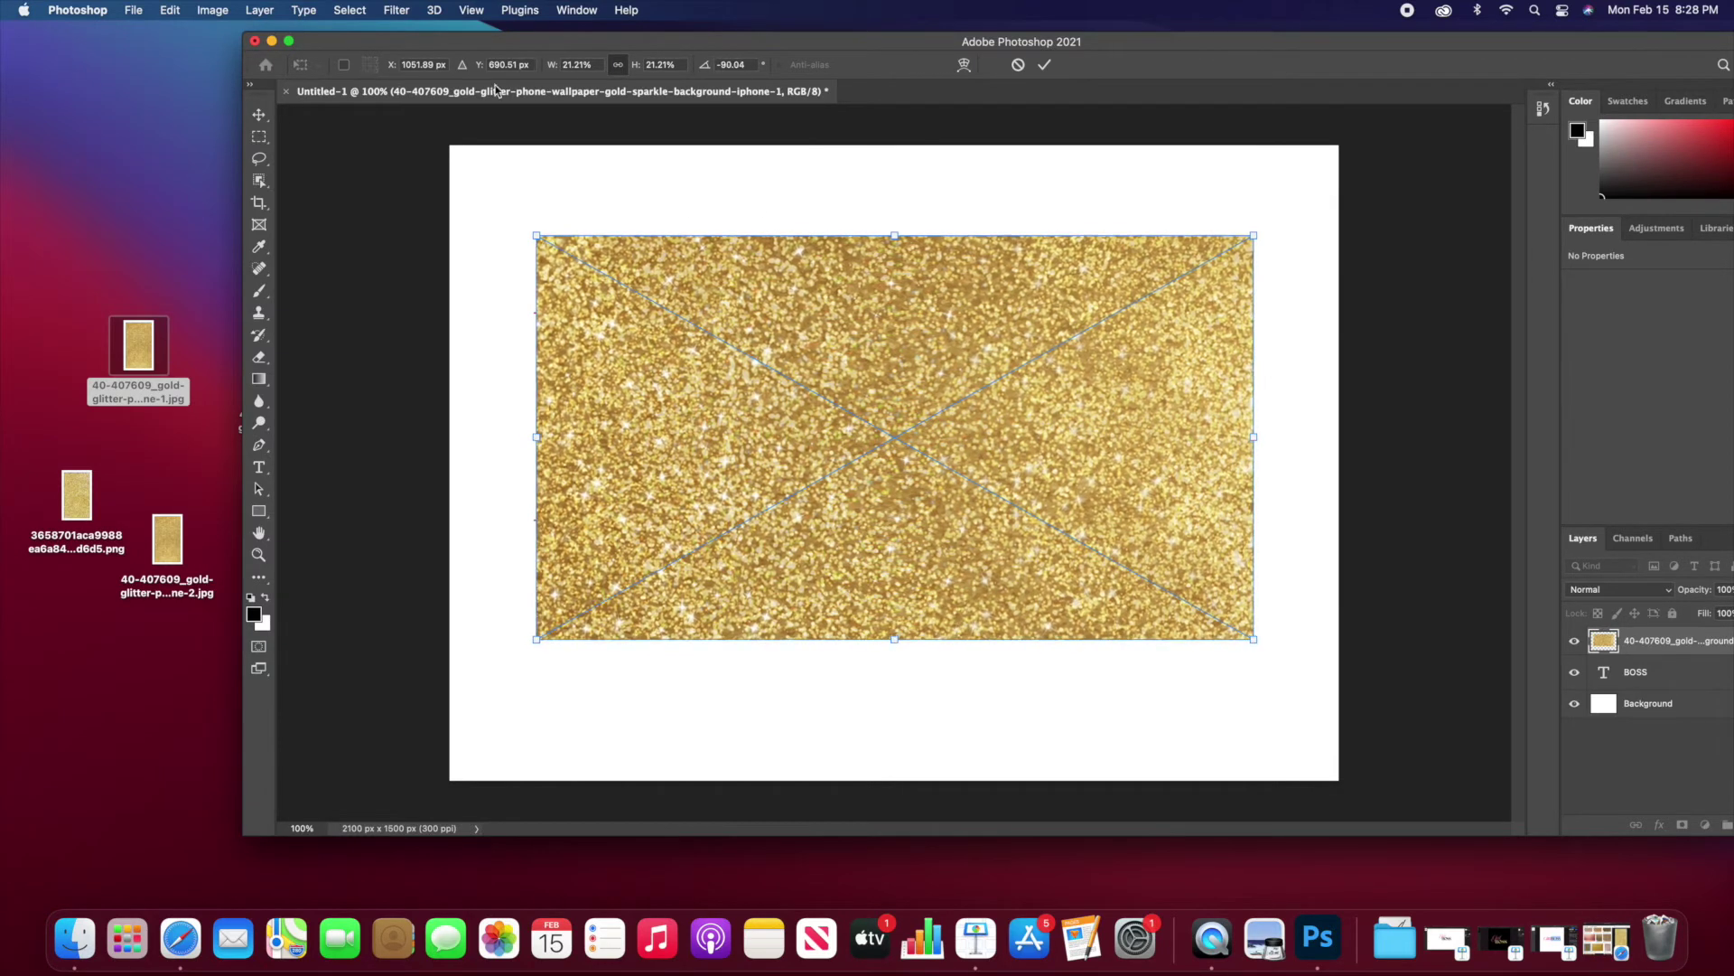
{"action": "left_click", "coordinate": [259, 114]}
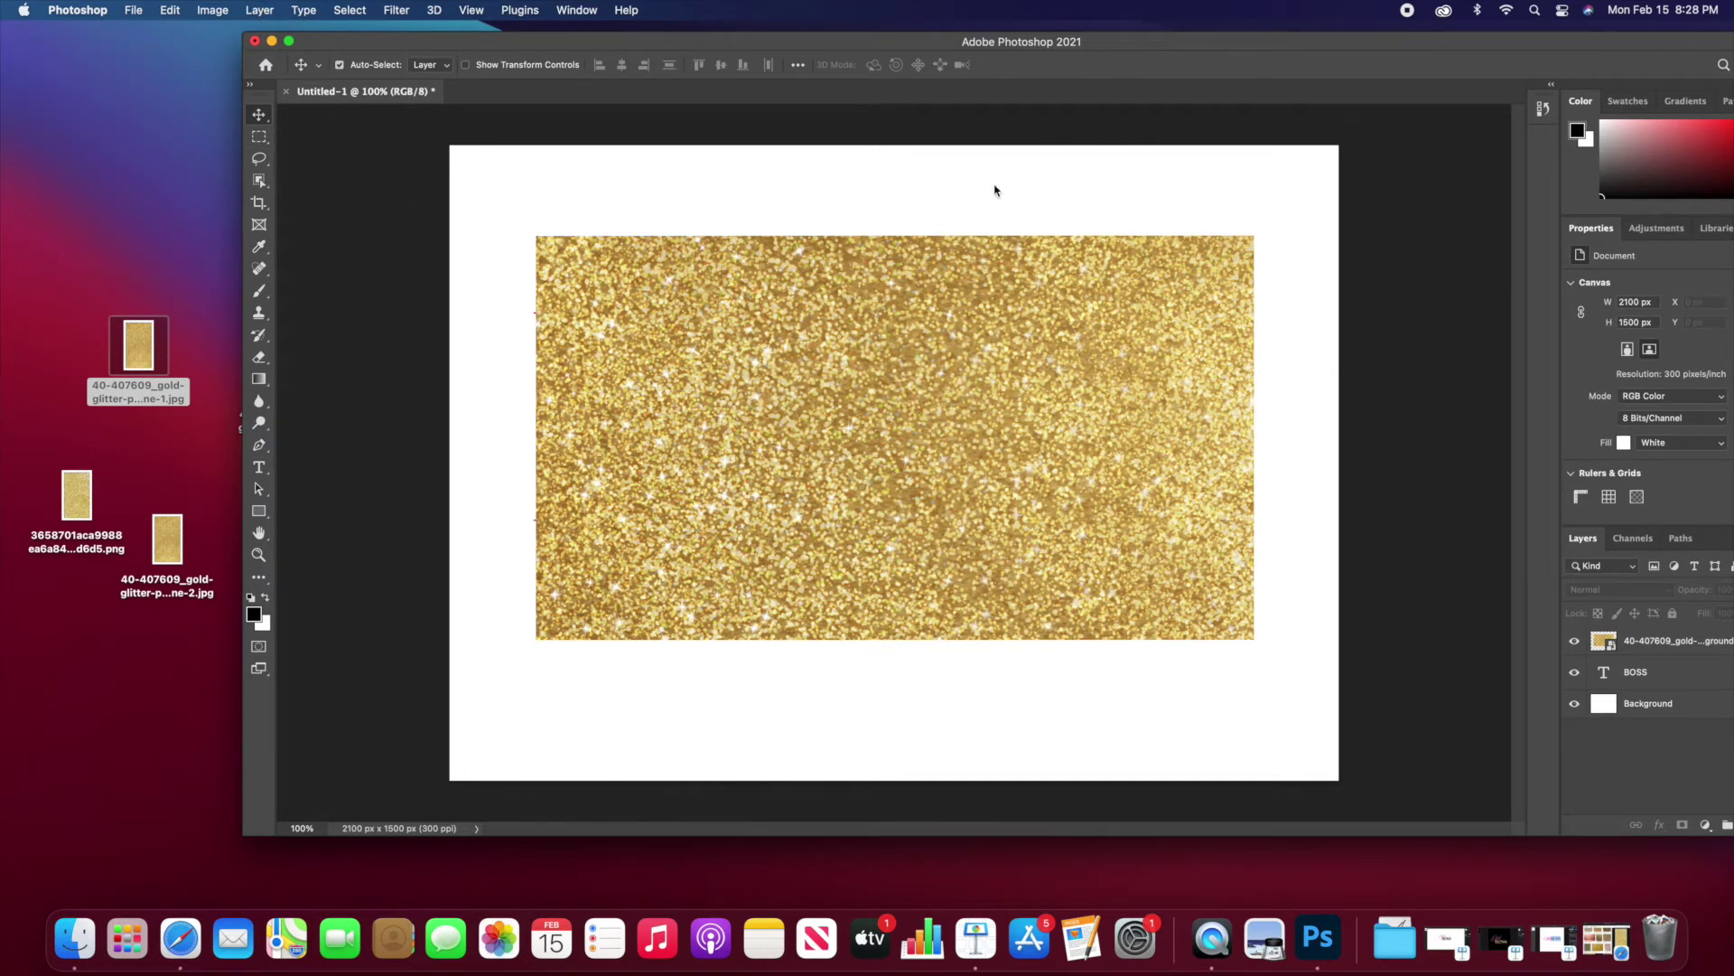
Step: Maximize Photoshop and clip the gold glitter layer to the BOSS text layer
{"action": "left_click", "coordinate": [260, 10]}
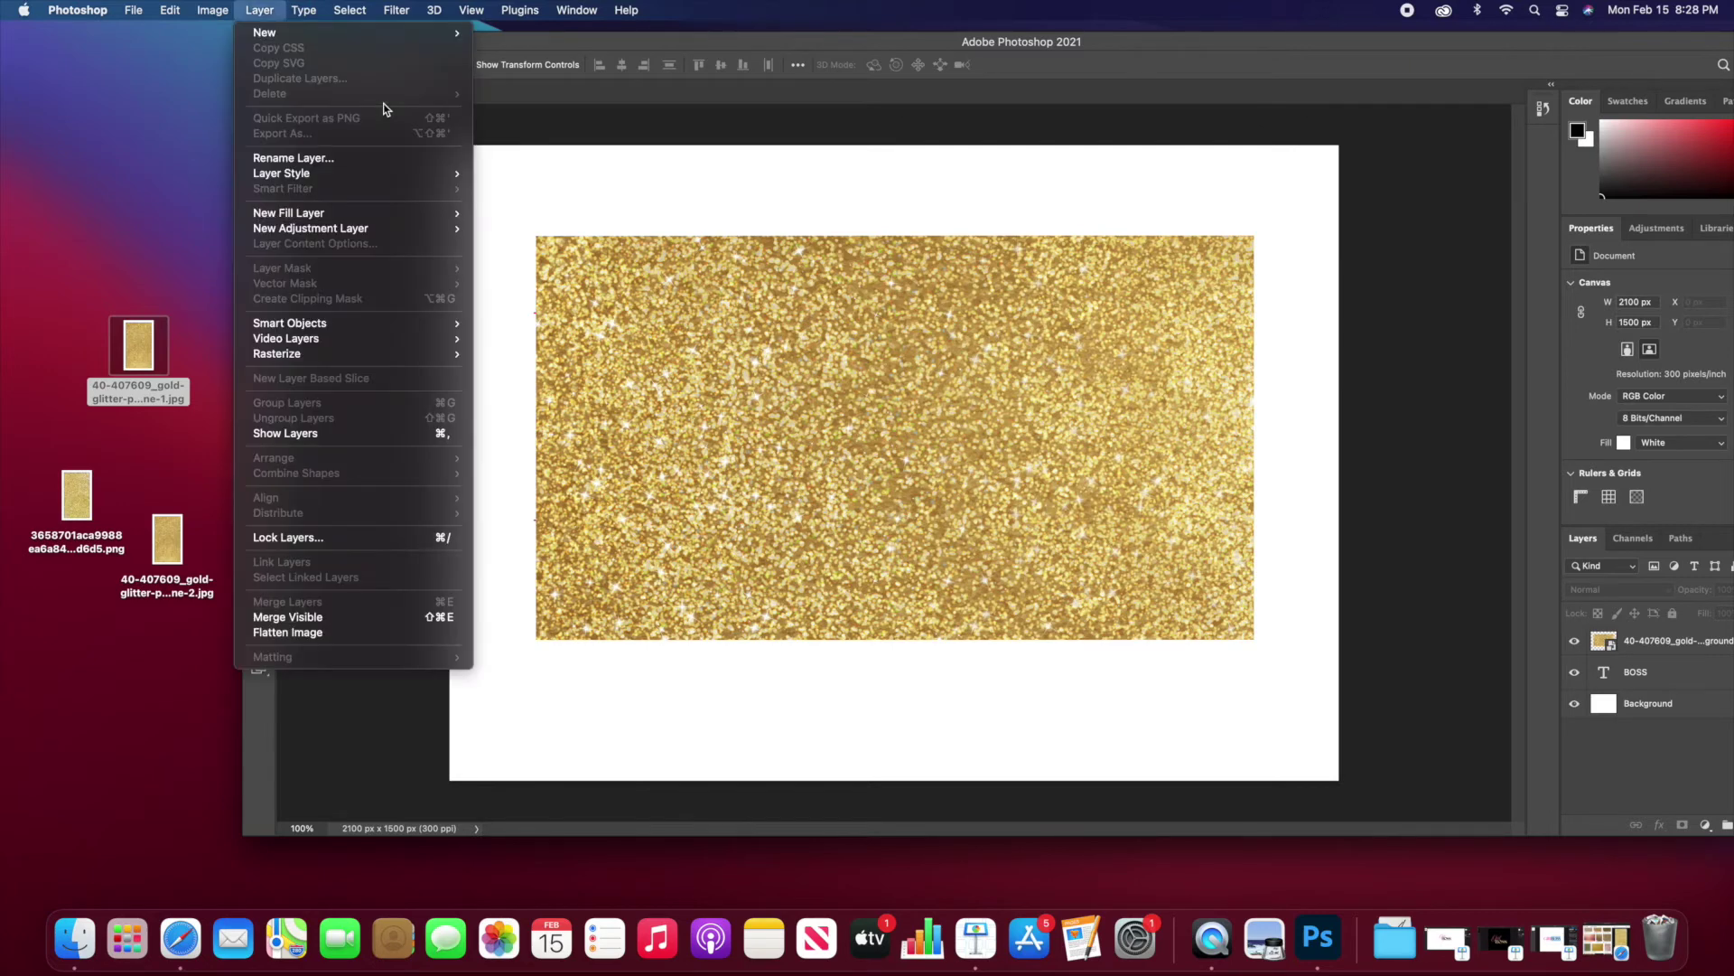
{"action": "left_click", "coordinate": [320, 39]}
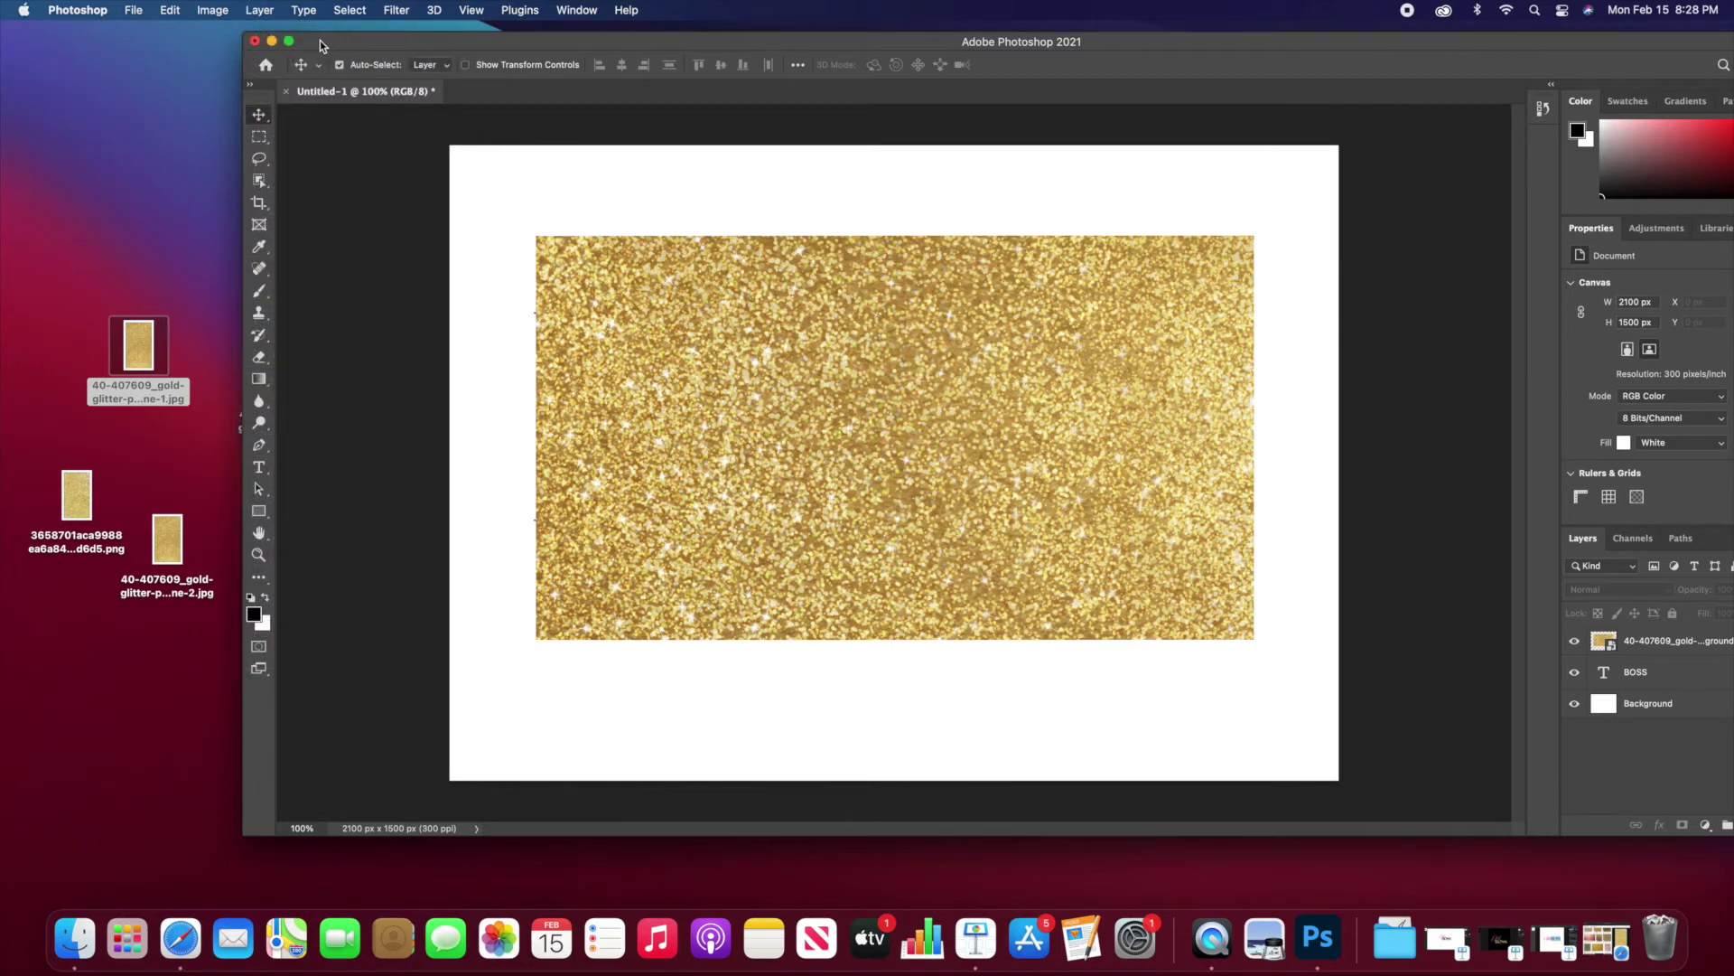
{"action": "left_click", "coordinate": [289, 41]}
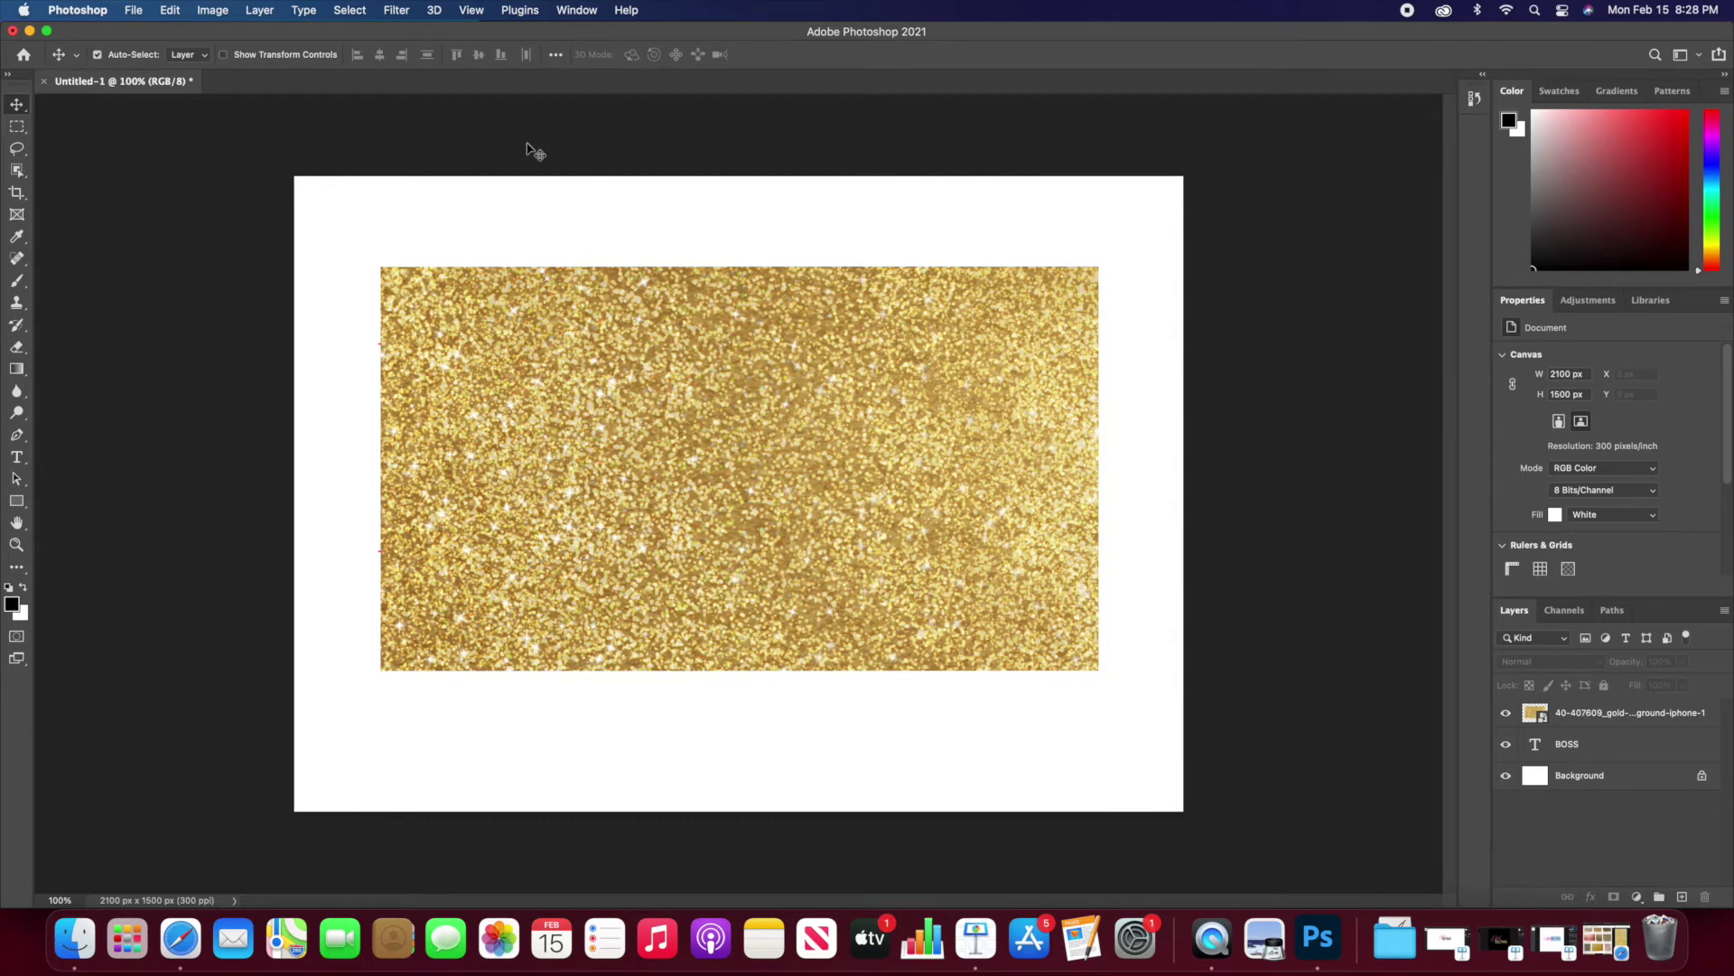
{"action": "left_click", "coordinate": [261, 12]}
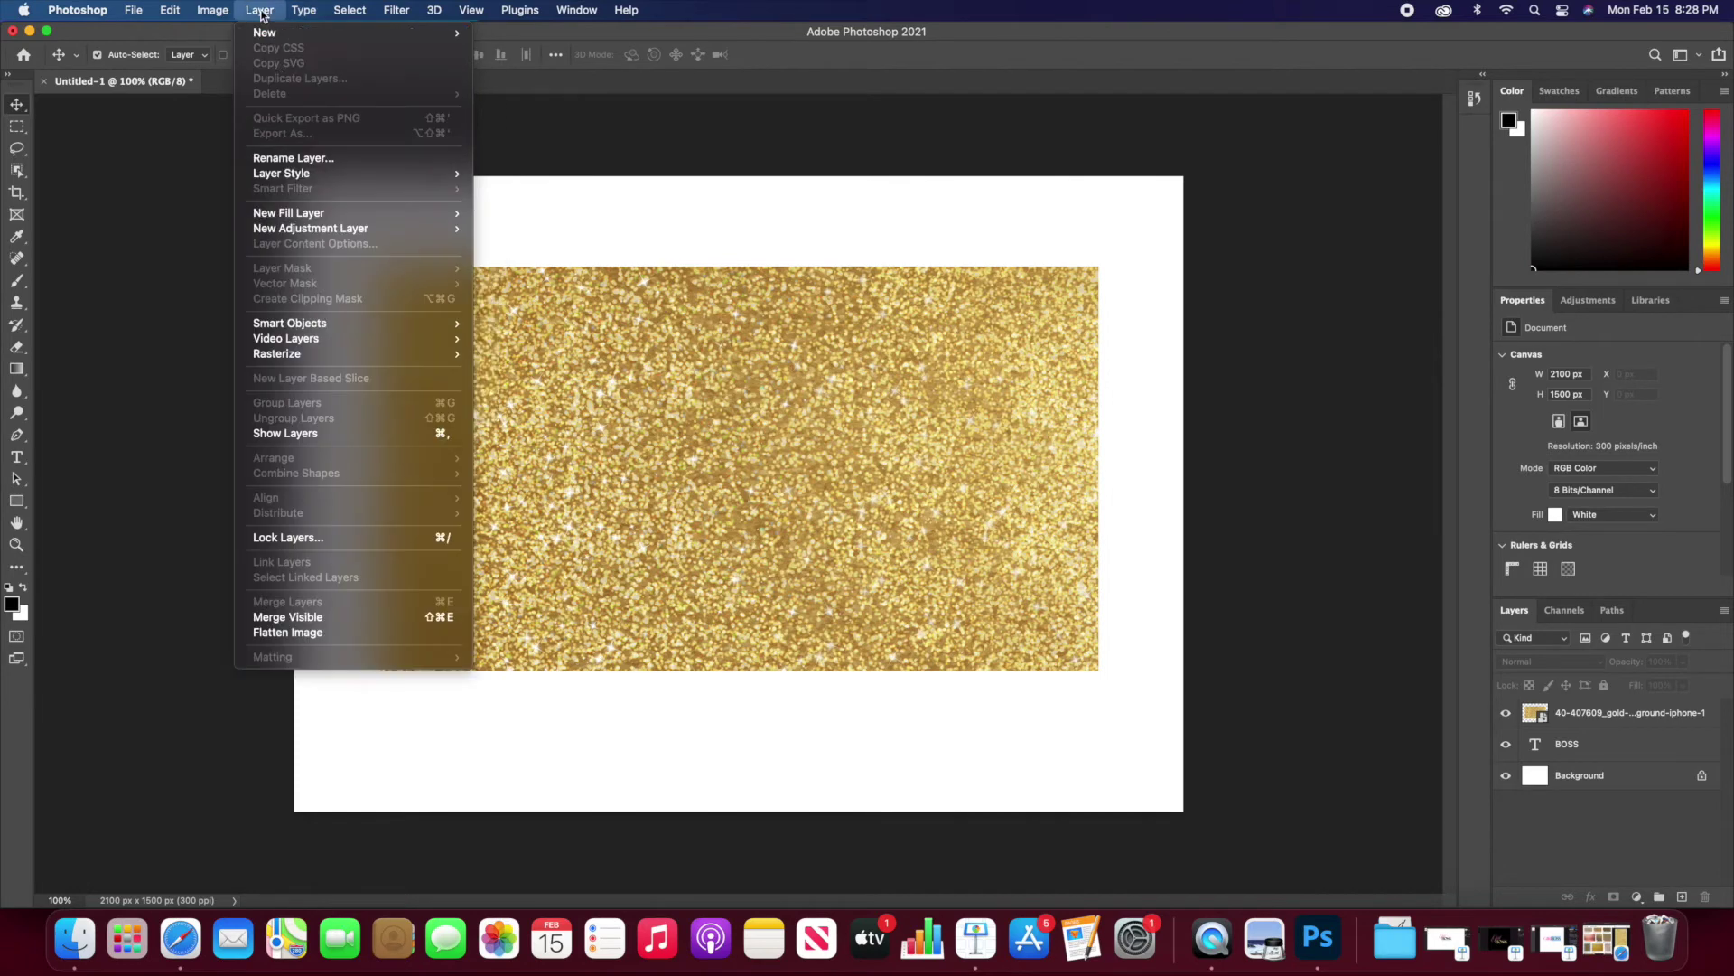
{"action": "mouse_move", "coordinate": [315, 231]}
{"action": "left_click", "coordinate": [691, 224]}
{"action": "left_click", "coordinate": [721, 411]}
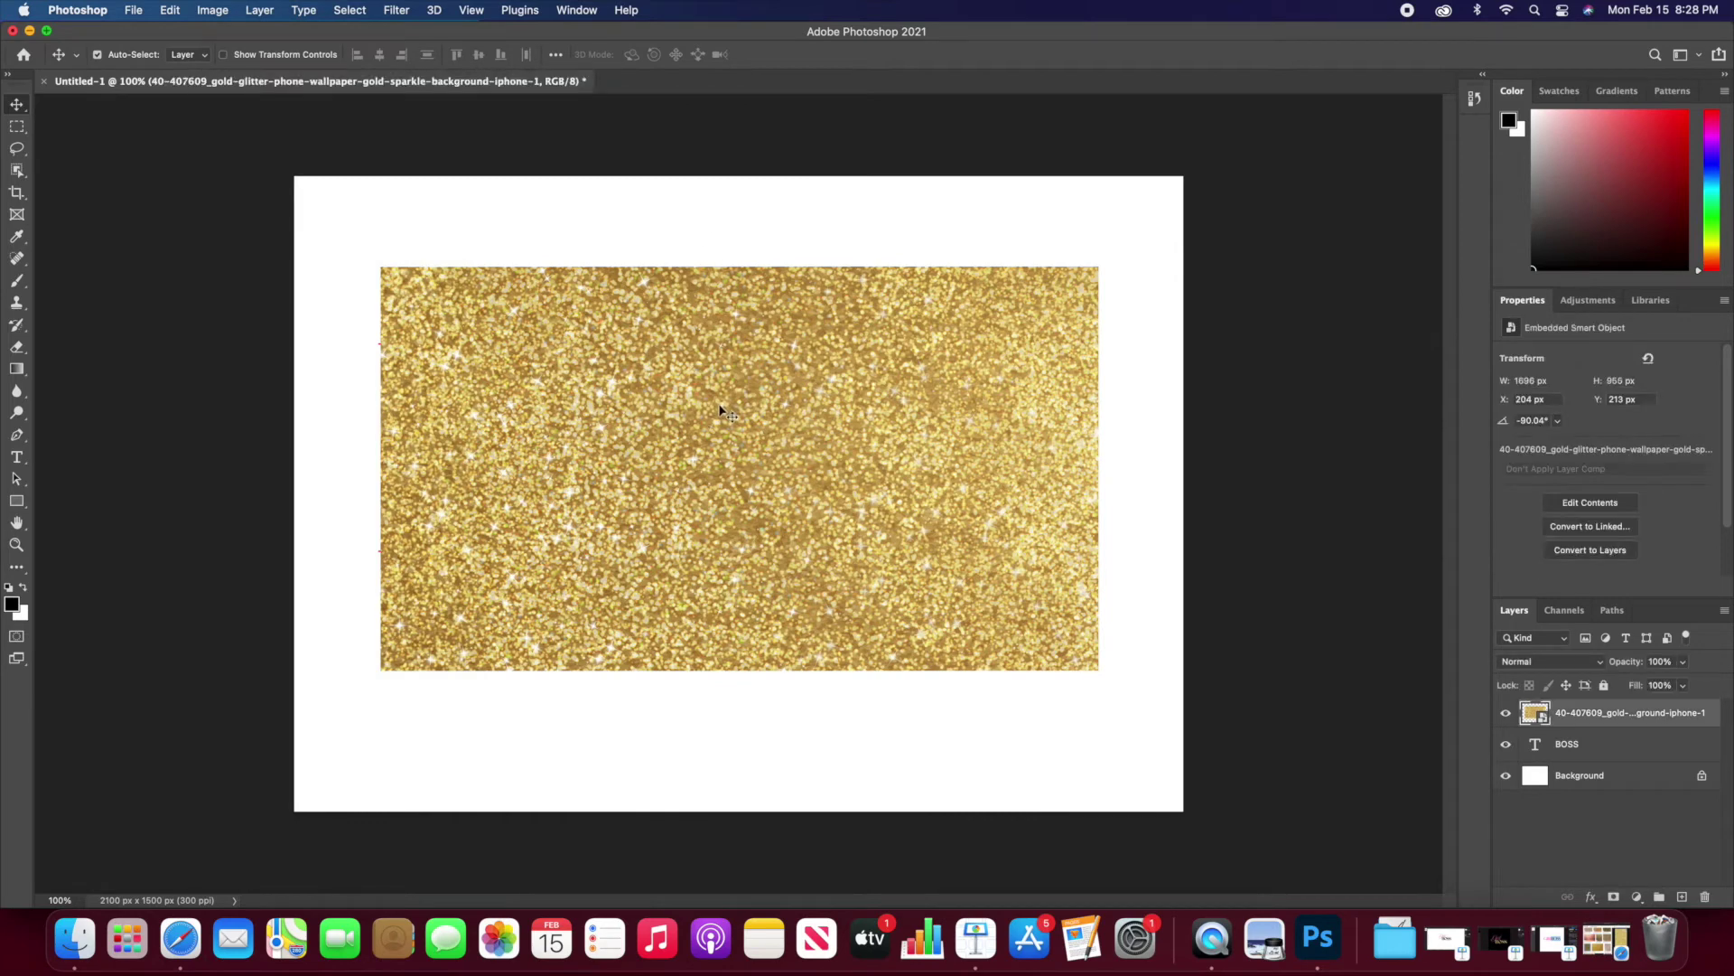
{"action": "left_click", "coordinate": [271, 10]}
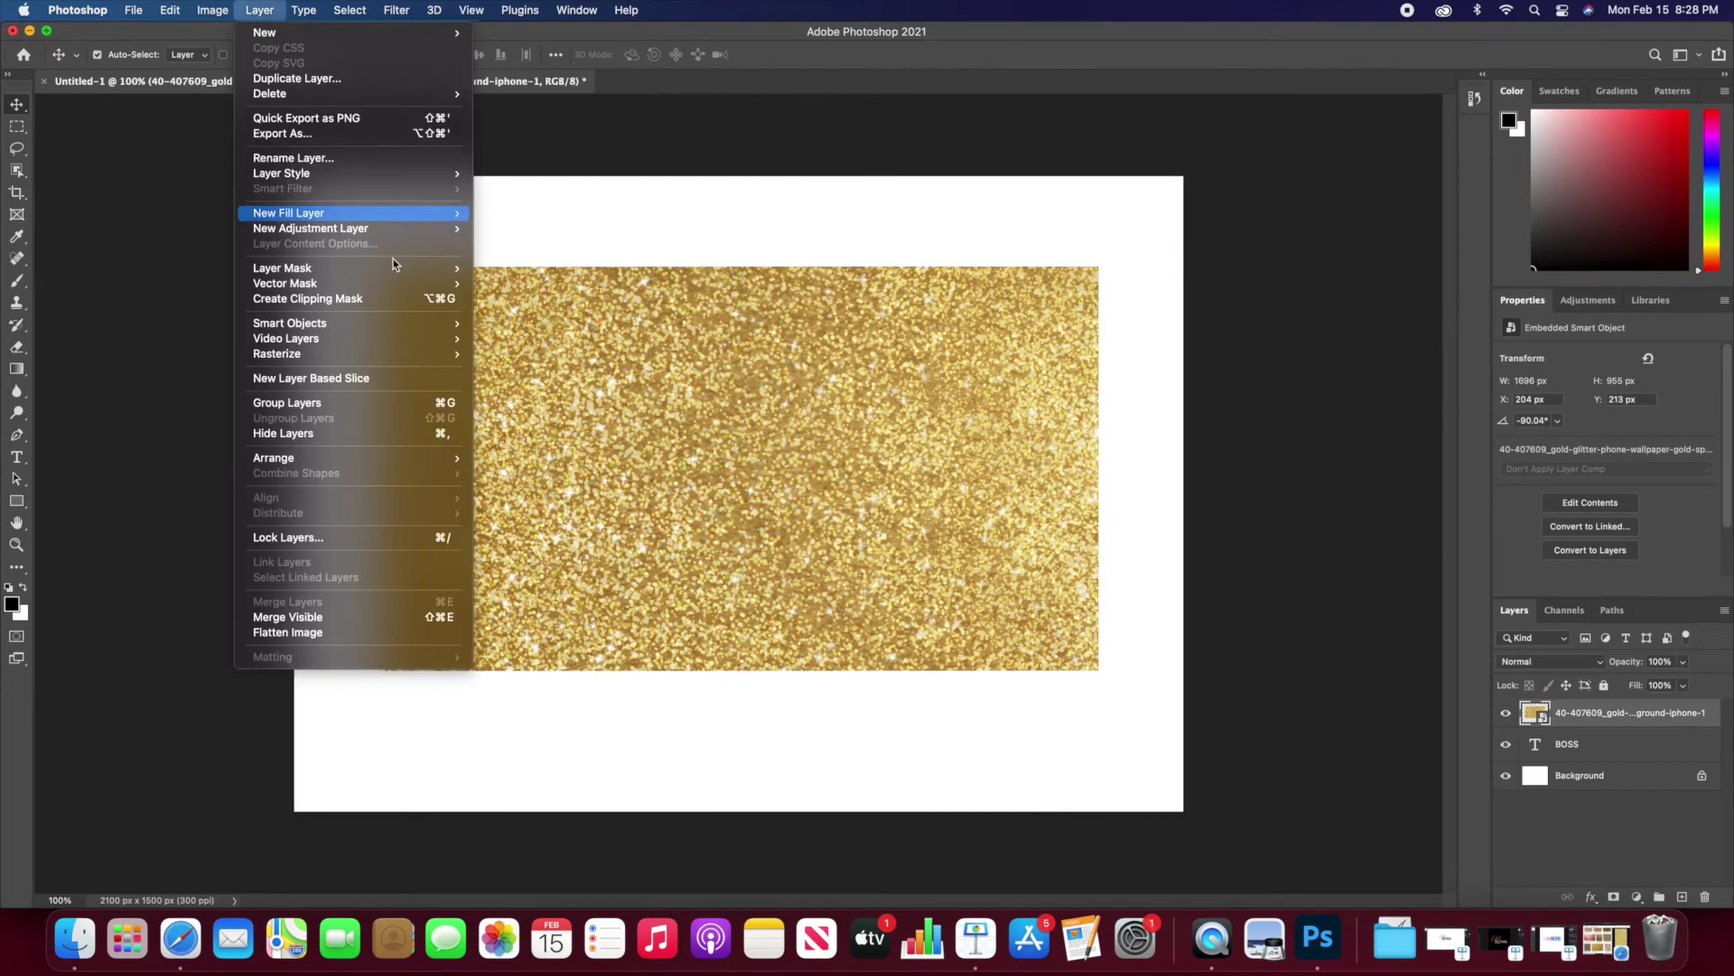
{"action": "left_click", "coordinate": [379, 302]}
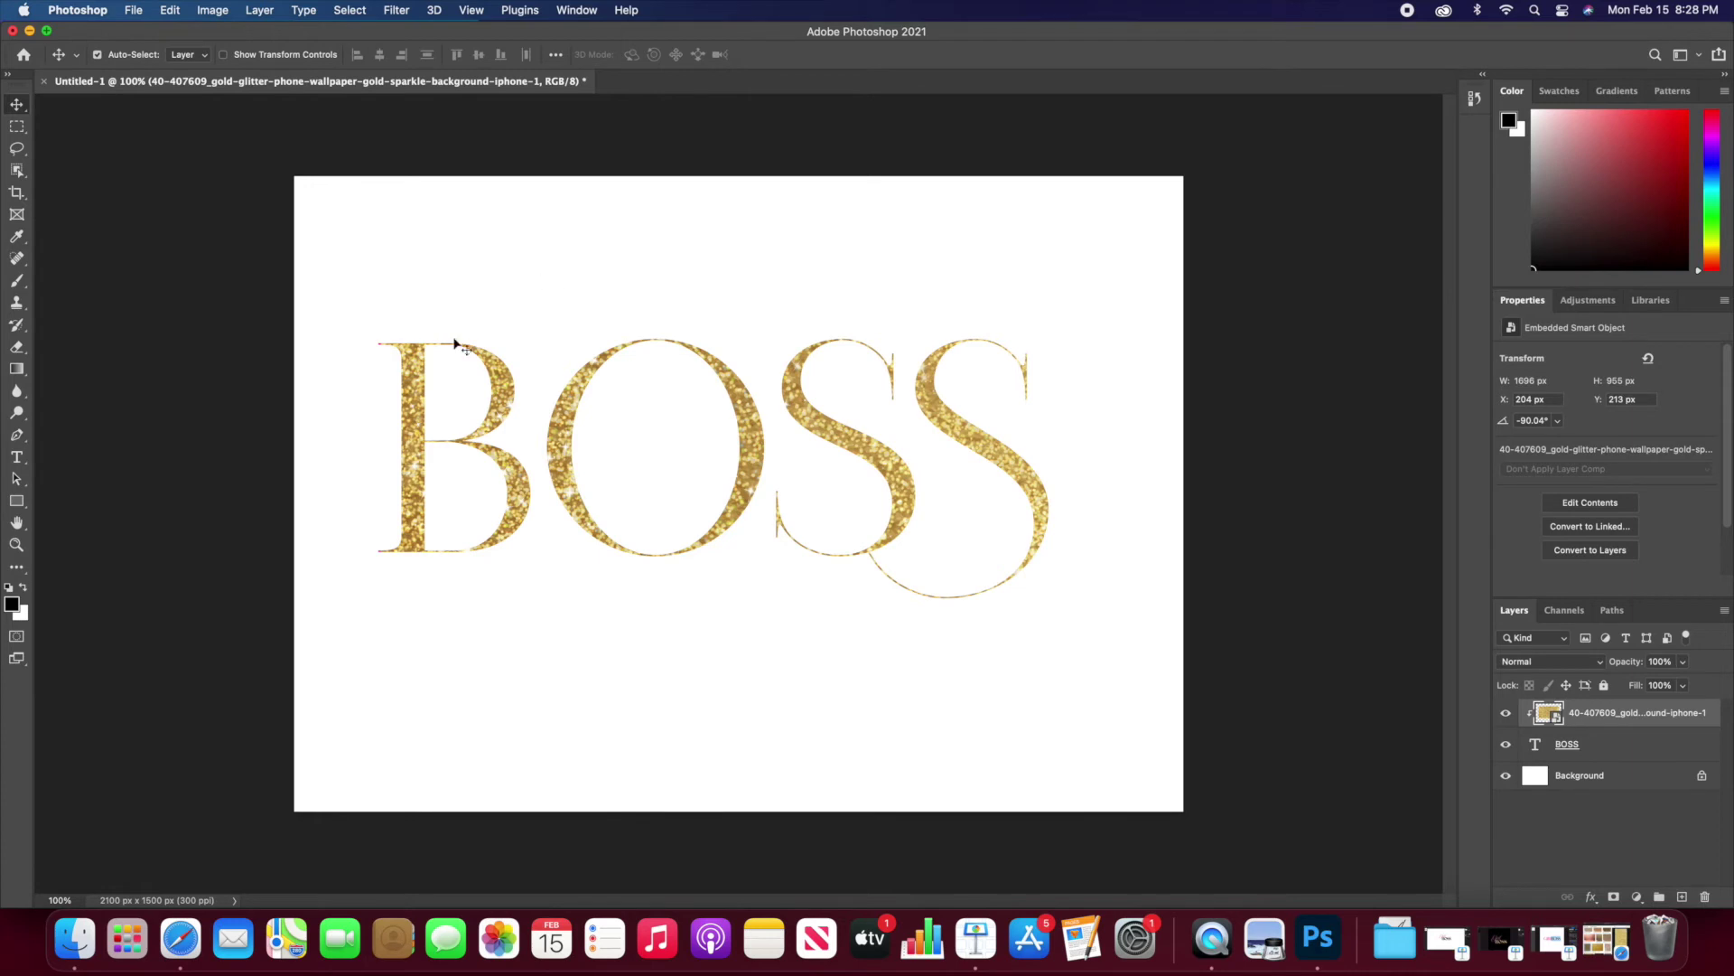
{"action": "double_click", "coordinate": [1646, 715]}
Step: Apply Bevel & Emboss to the BOSS text layer, discarding the trial style on the glitter layer
{"action": "left_click", "coordinate": [1716, 718]}
{"action": "double_click", "coordinate": [1716, 718]}
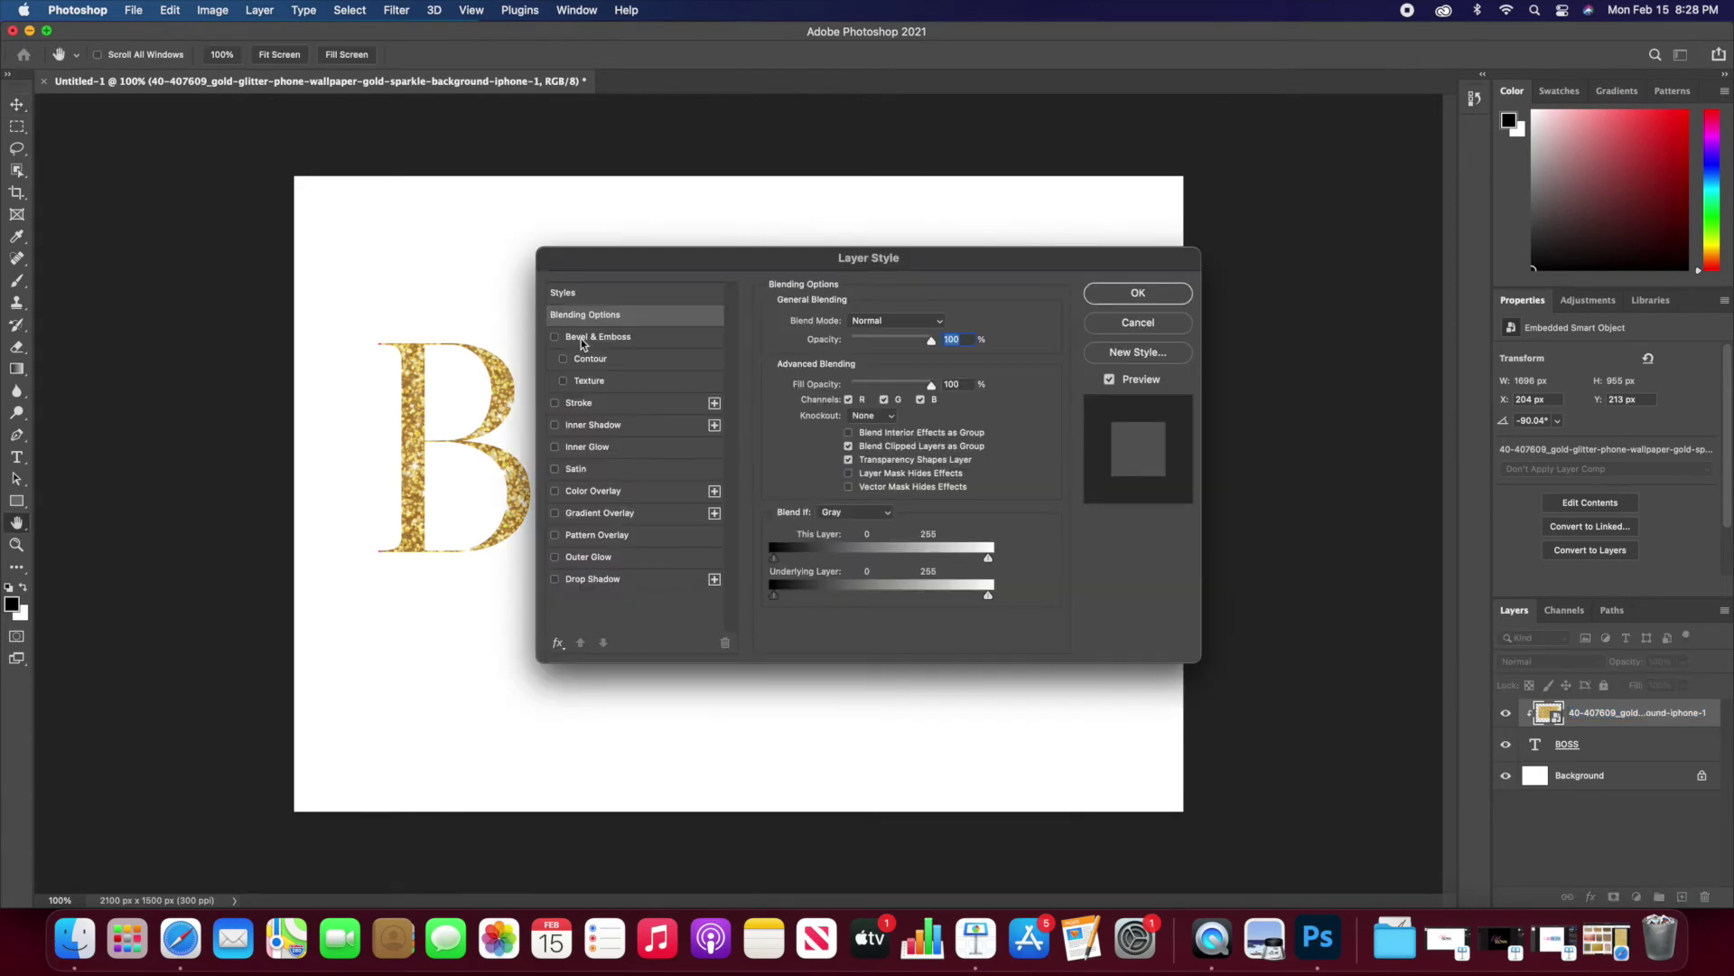
{"action": "left_click_drag", "start_coordinate": [644, 262], "coordinate": [963, 281]}
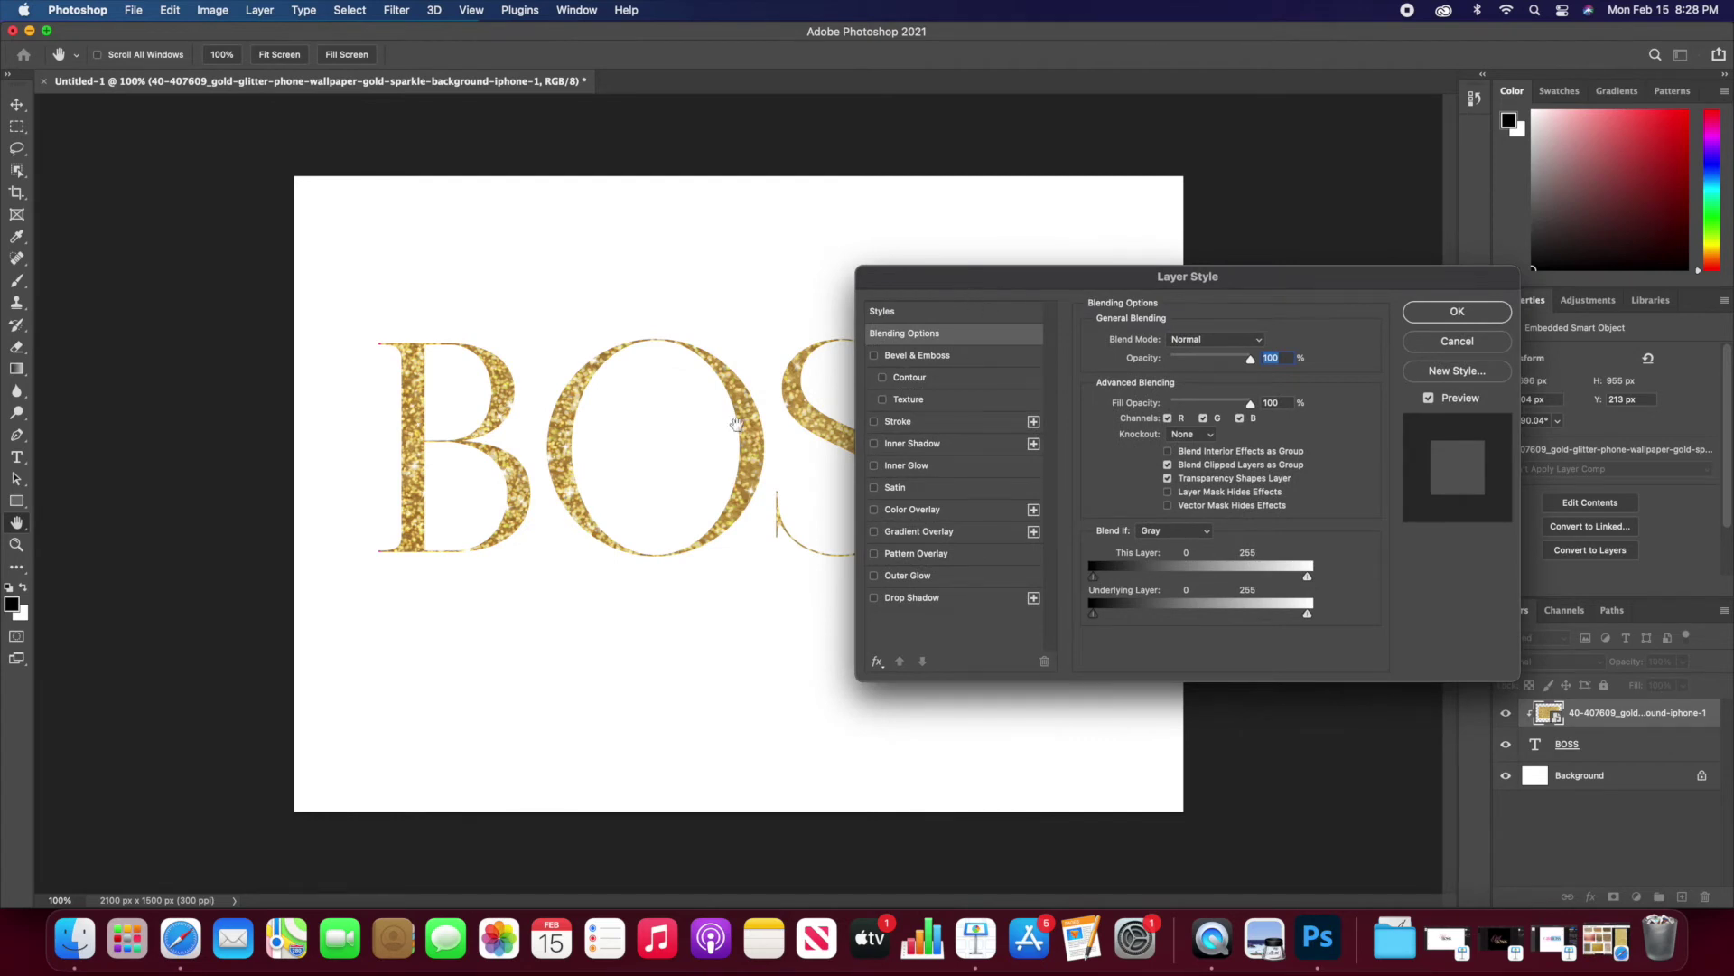
{"action": "left_click", "coordinate": [873, 356]}
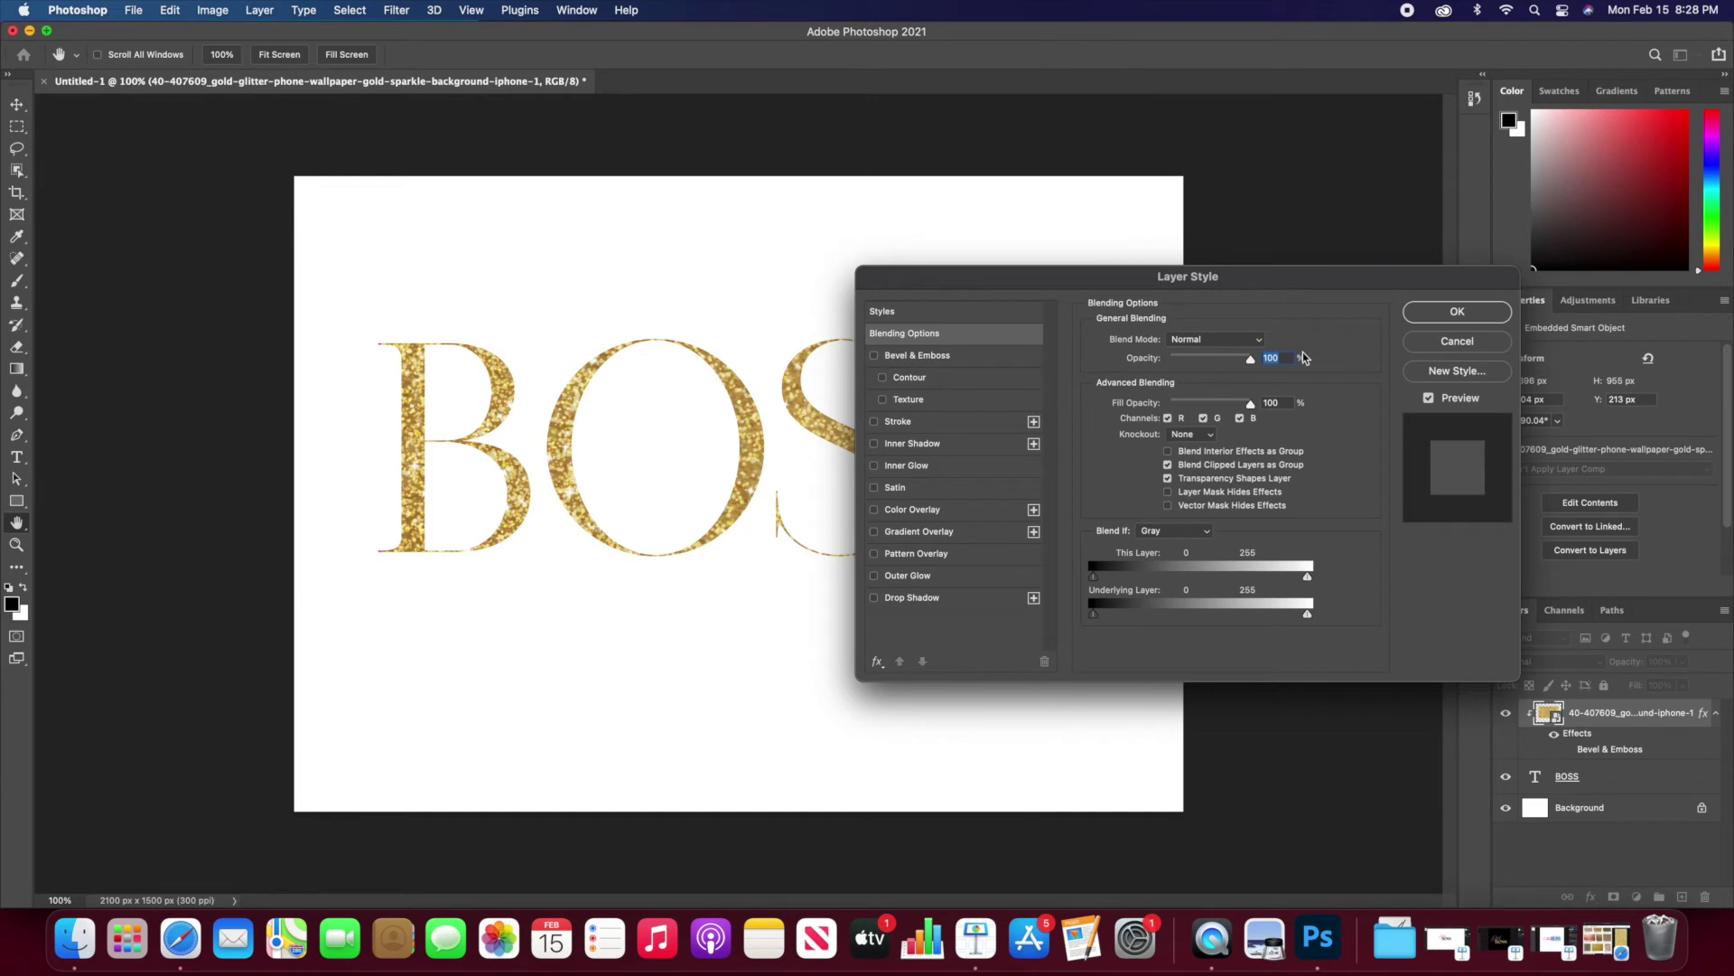
{"action": "left_click", "coordinate": [1455, 342]}
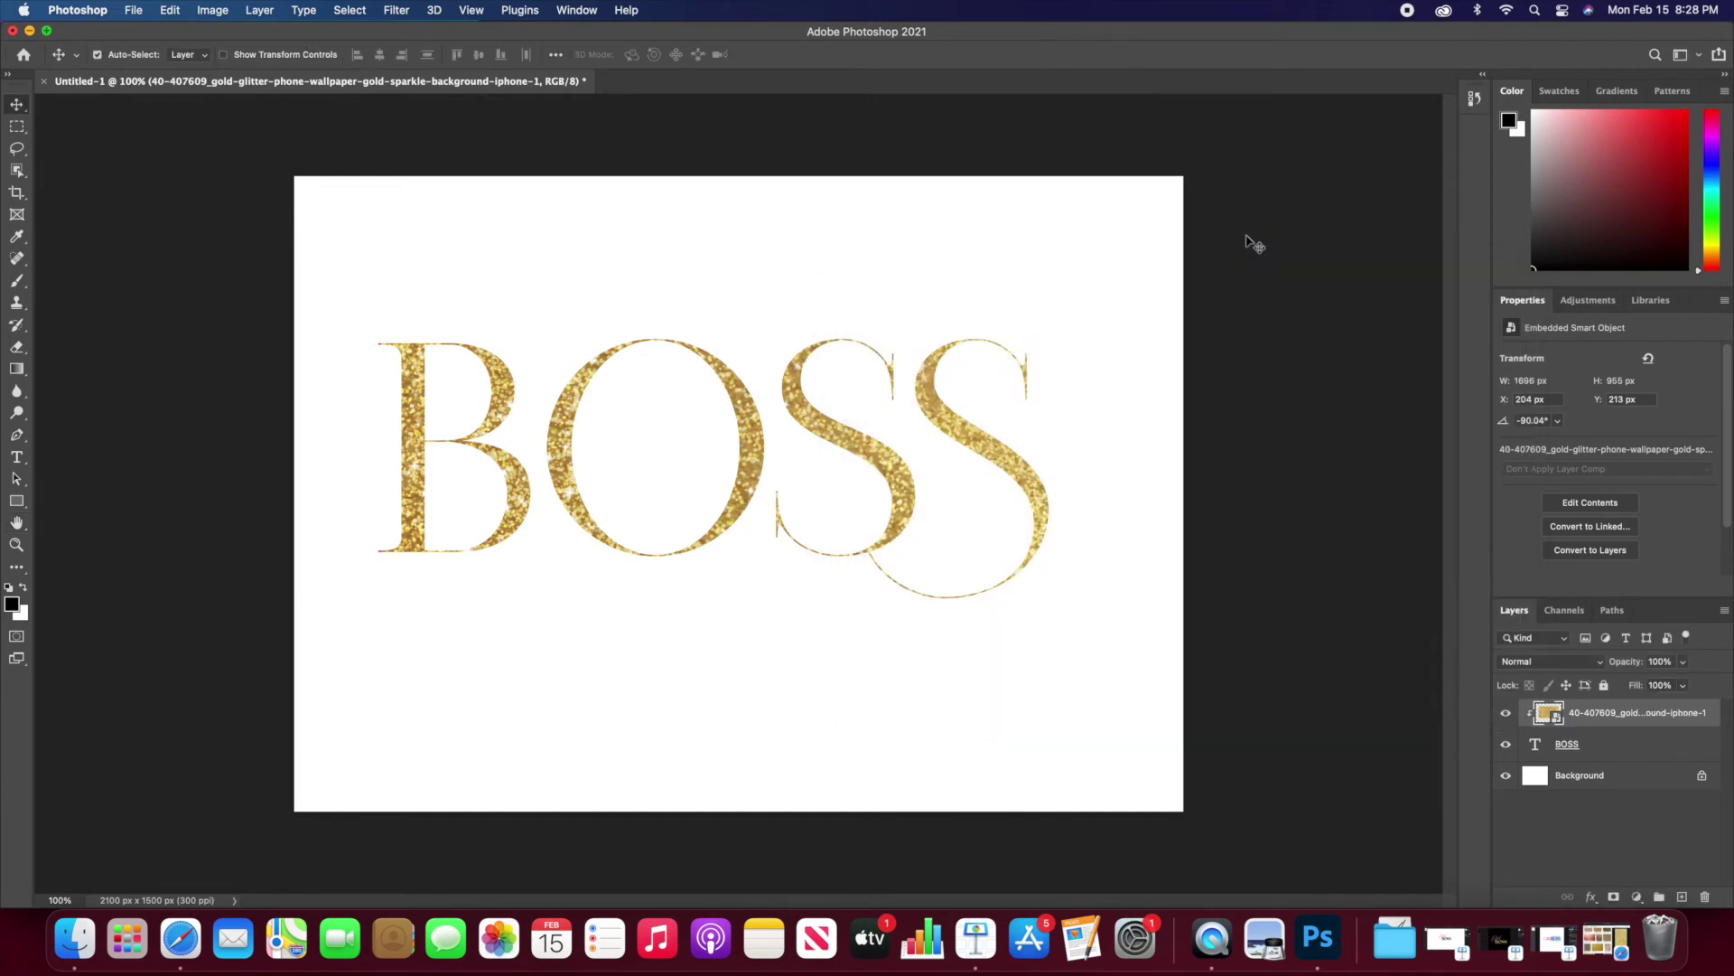
{"action": "double_click", "coordinate": [1624, 745]}
{"action": "left_click", "coordinate": [907, 378]}
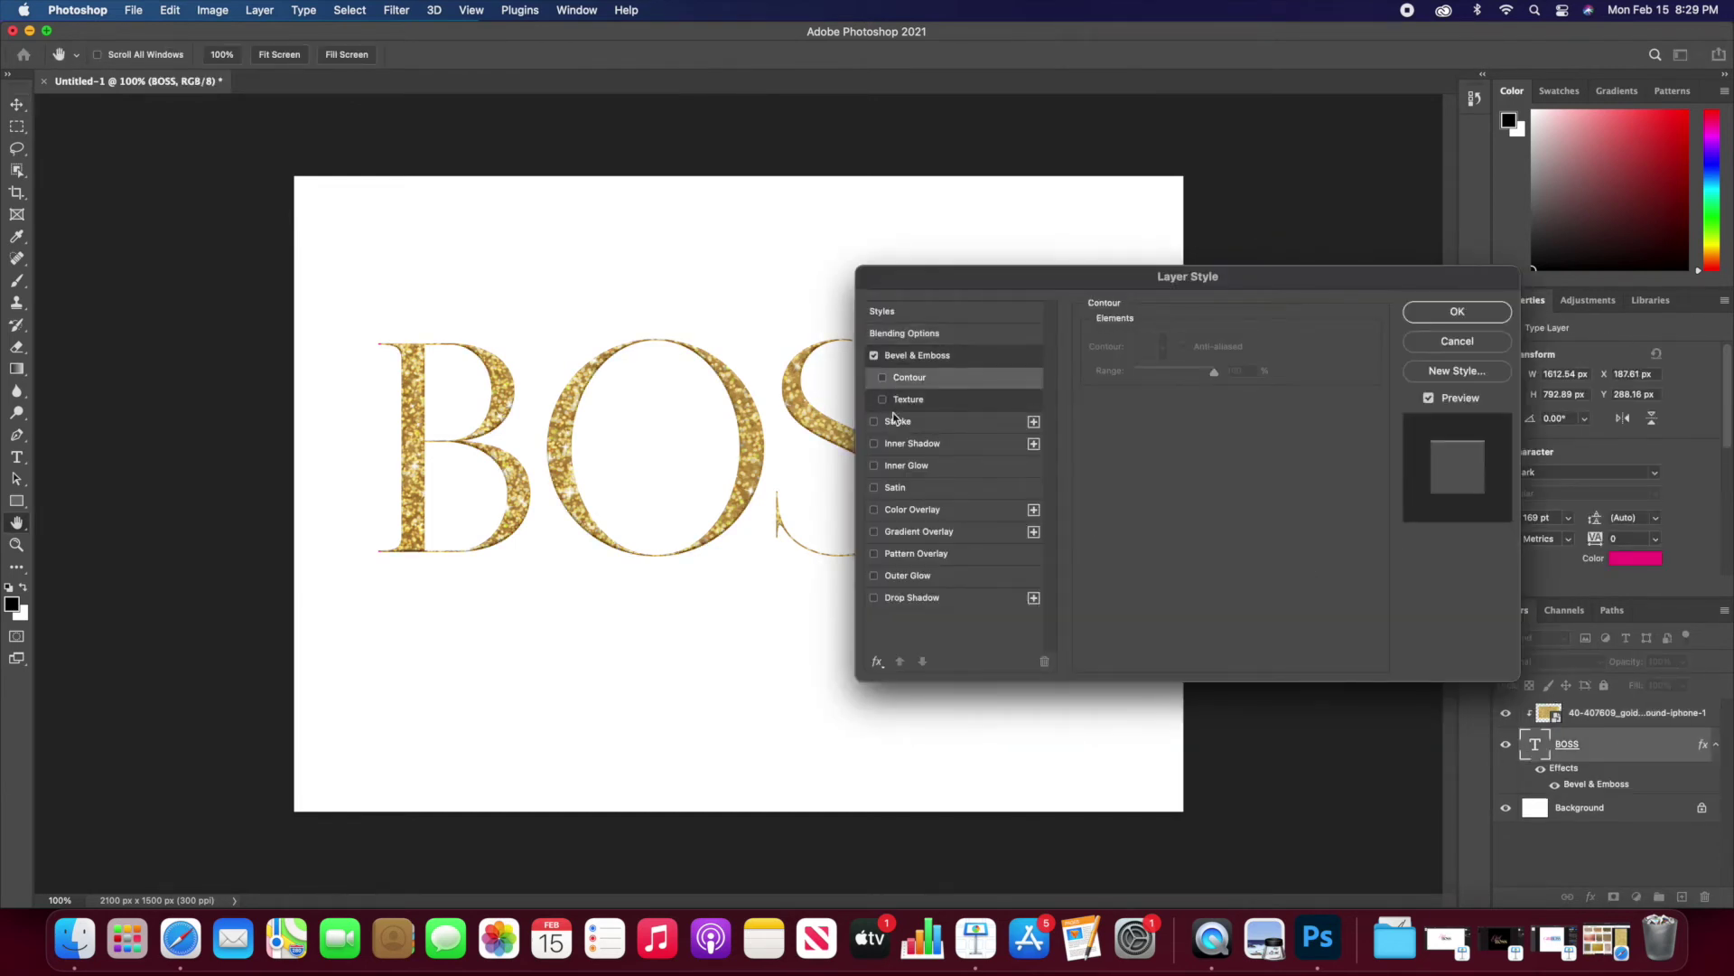
{"action": "left_click", "coordinate": [1457, 311]}
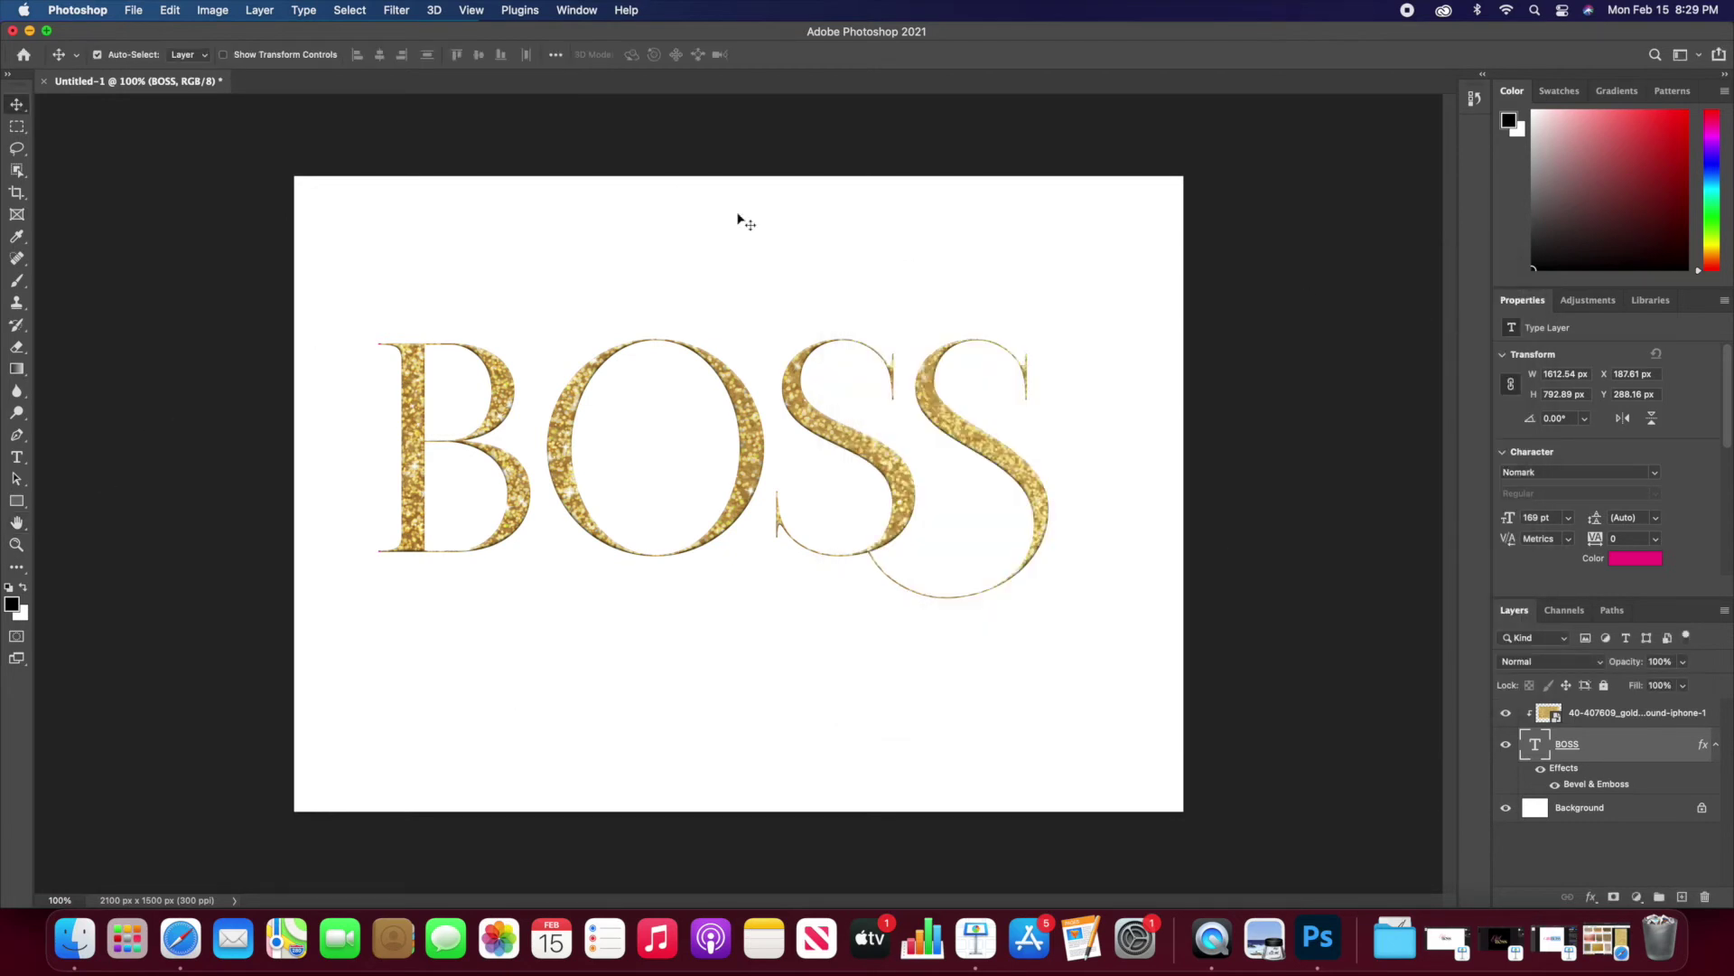
Step: Hide the white Background layer so gold BOSS sits on transparency, then Save As a new file
{"action": "left_click", "coordinate": [1506, 808]}
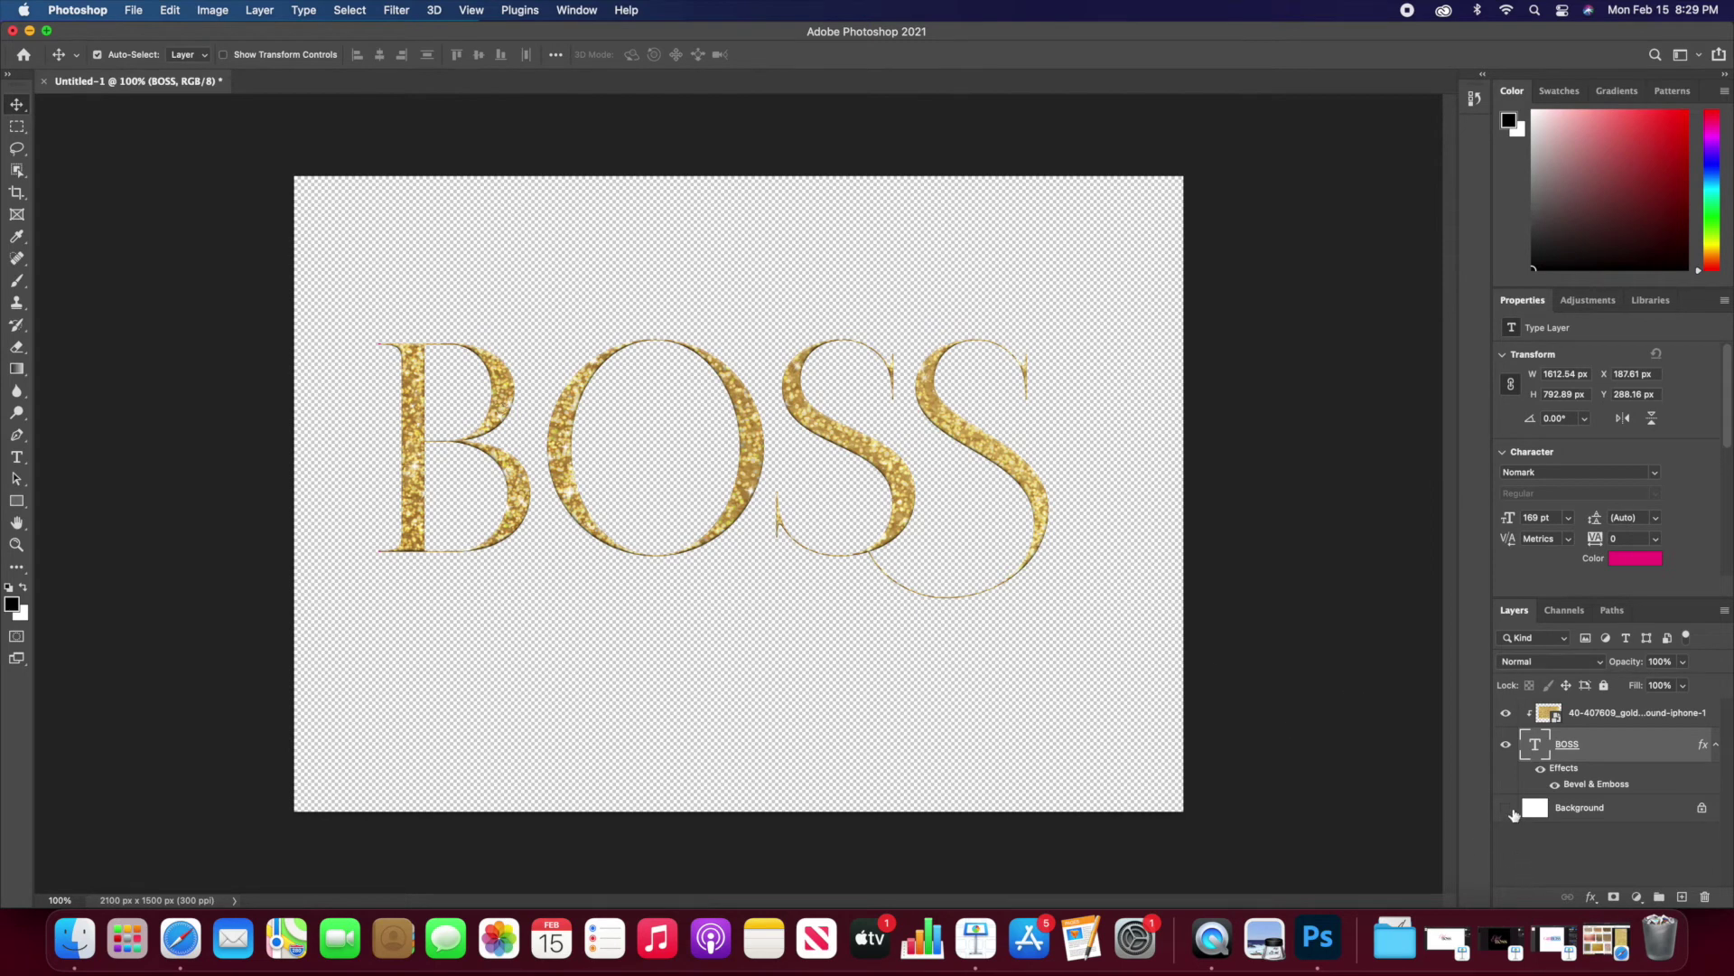
{"action": "left_click", "coordinate": [1514, 810]}
{"action": "left_click", "coordinate": [1506, 808]}
{"action": "left_click", "coordinate": [1508, 809]}
{"action": "left_click", "coordinate": [1509, 809]}
{"action": "left_click", "coordinate": [140, 11]}
{"action": "left_click", "coordinate": [237, 202]}
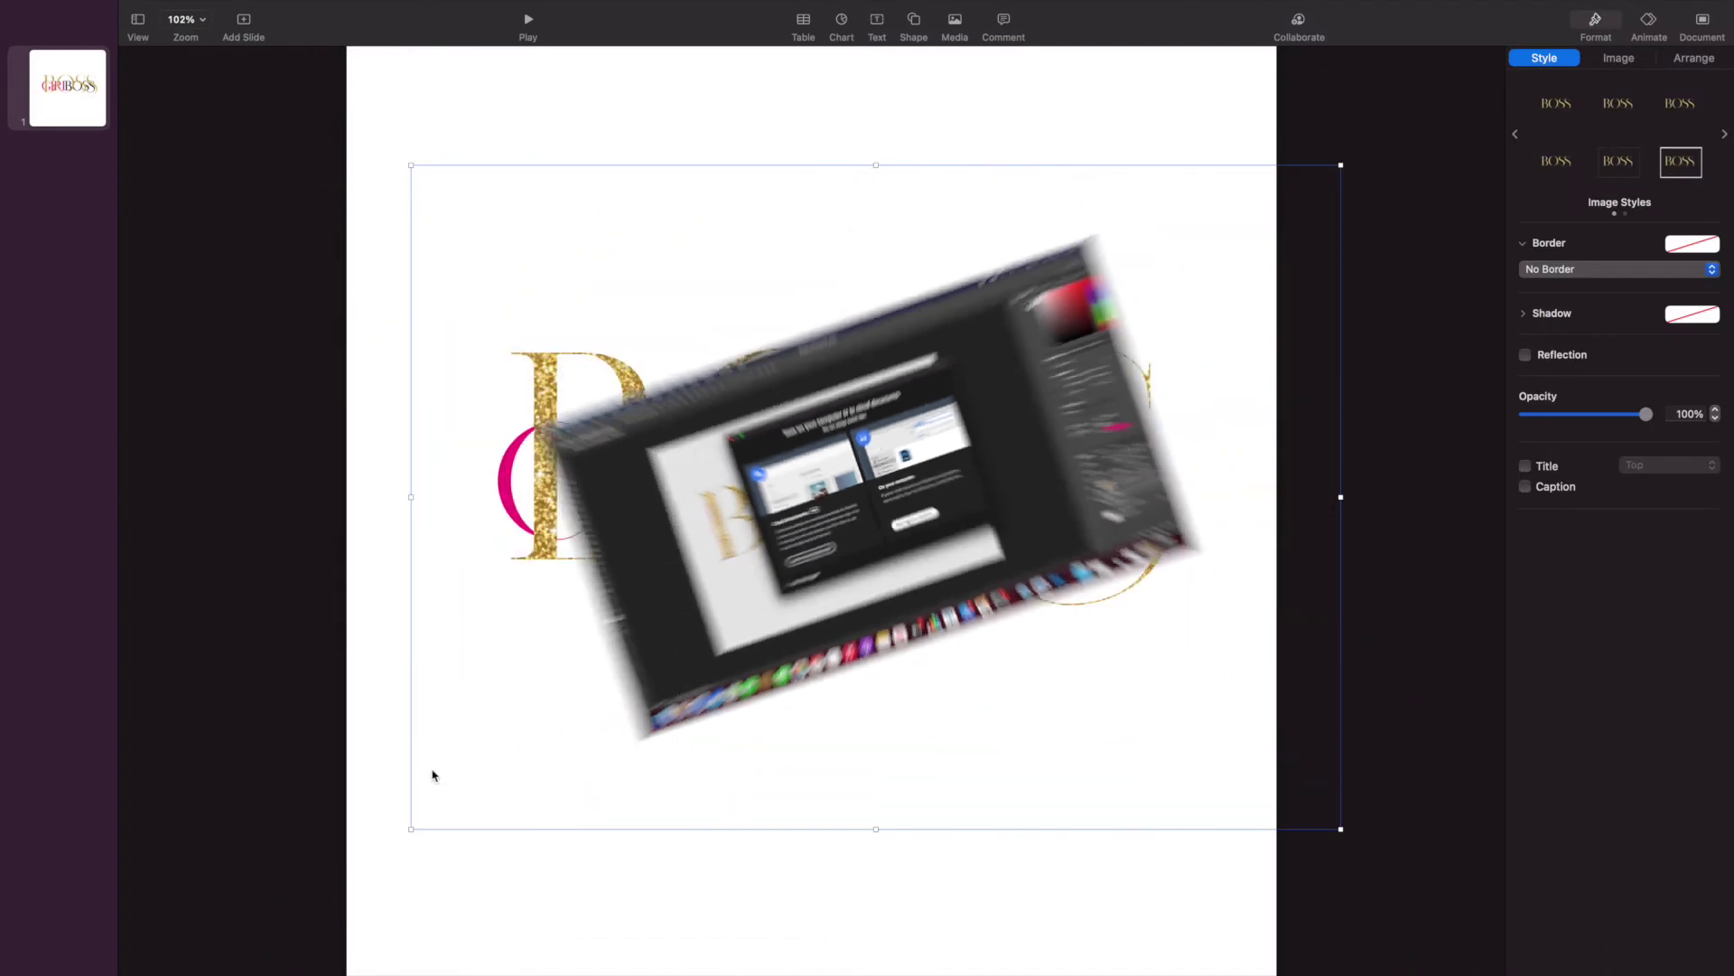
Step: Shrink the gold BOSS image and position it over the black BOSS to match its size
{"action": "left_click_drag", "start_coordinate": [414, 829], "coordinate": [648, 730]}
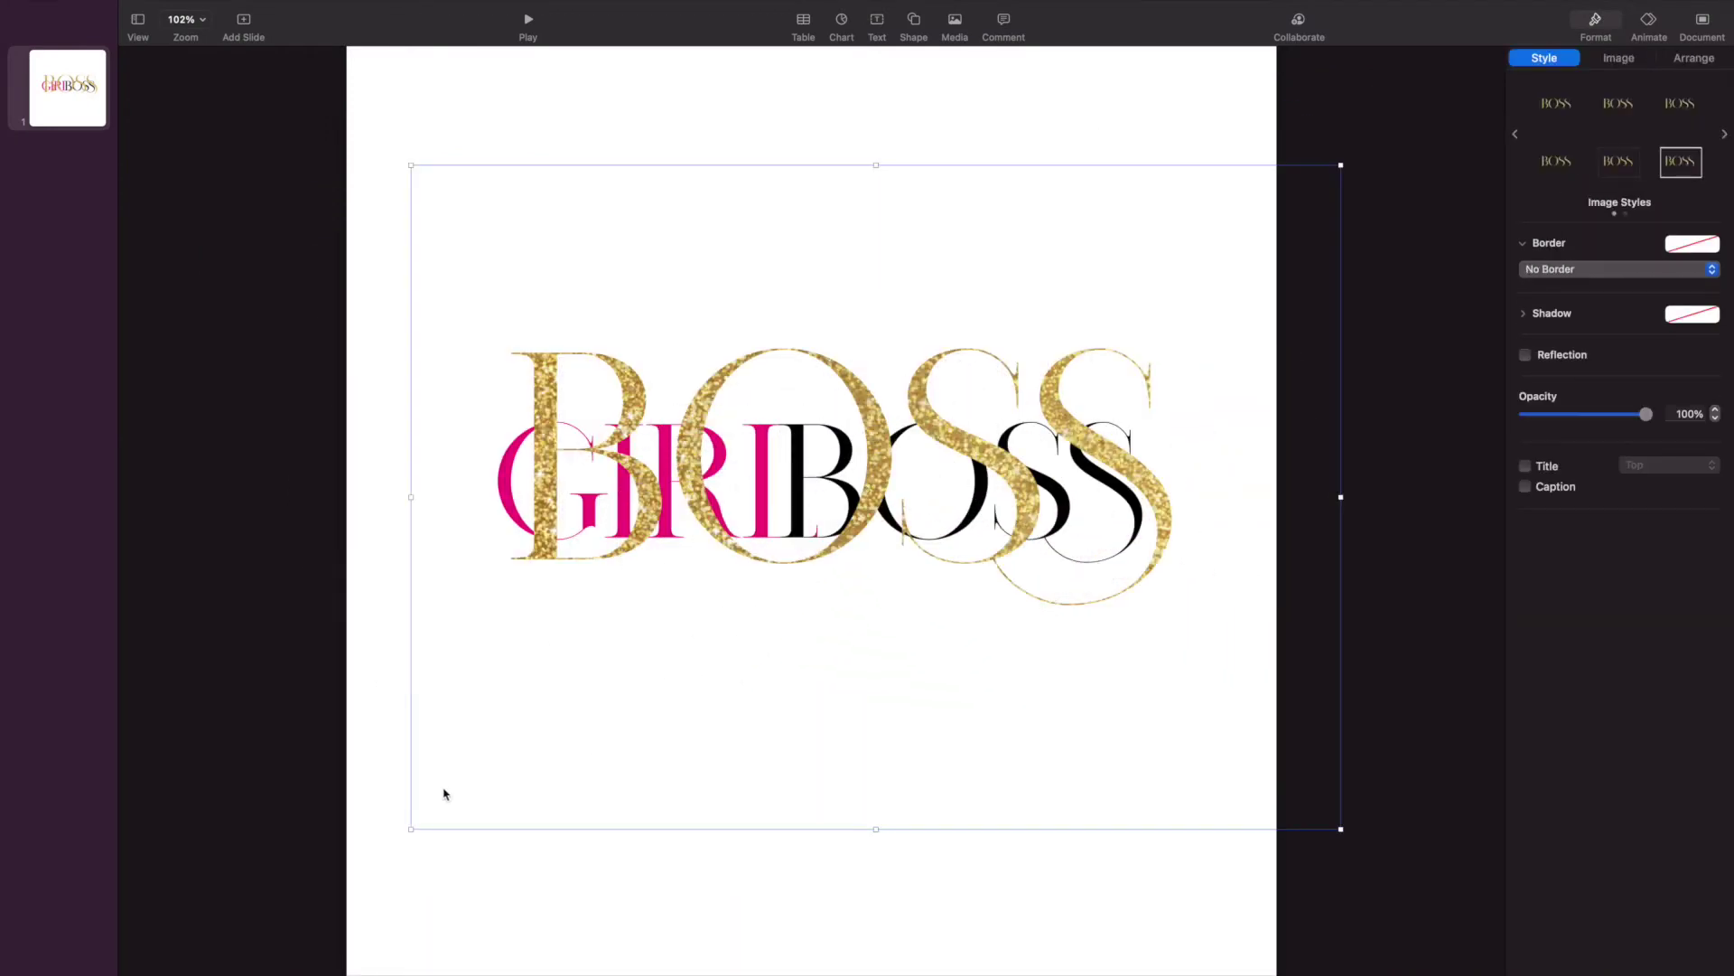
{"action": "left_click_drag", "start_coordinate": [410, 828], "coordinate": [910, 618]}
{"action": "left_click_drag", "start_coordinate": [971, 302], "coordinate": [841, 461]}
{"action": "left_click_drag", "start_coordinate": [1212, 327], "coordinate": [1238, 308]}
{"action": "left_click_drag", "start_coordinate": [1013, 432], "coordinate": [971, 428]}
Step: Delete the black BOSS text and line the gold BOSS up after the pink GIRL
{"action": "key", "text": "Delete"}
{"action": "left_click", "coordinate": [940, 443]}
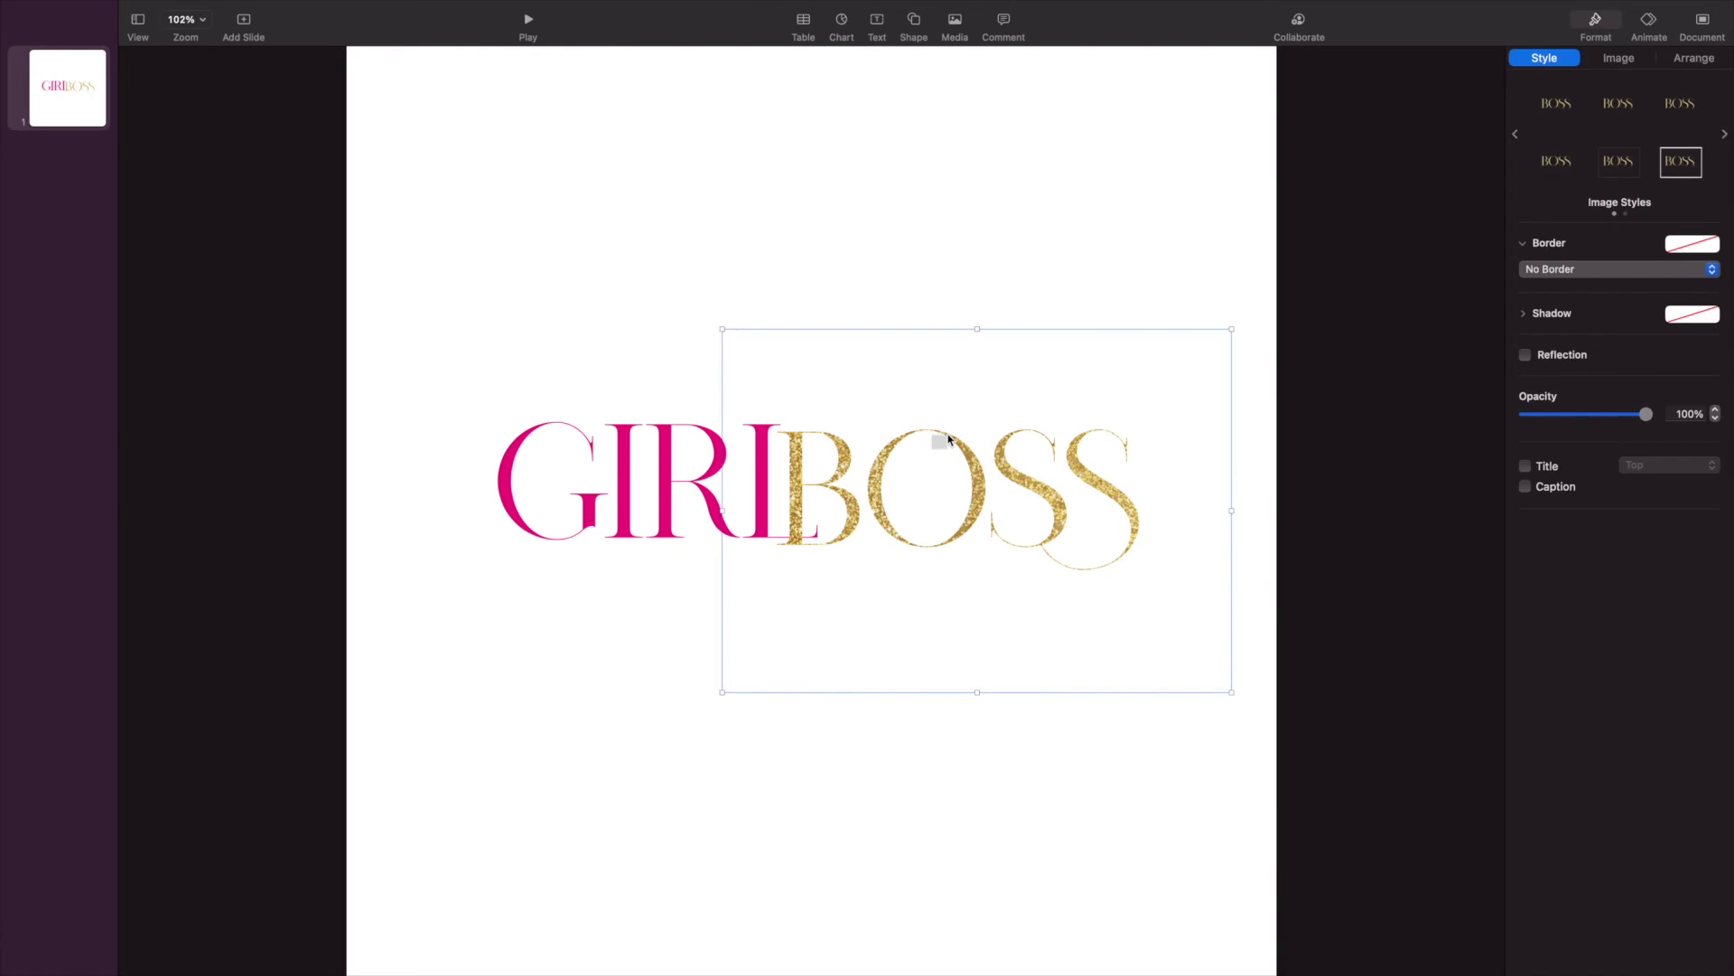
{"action": "left_click_drag", "start_coordinate": [959, 430], "coordinate": [958, 432]}
{"action": "left_click", "coordinate": [767, 240]}
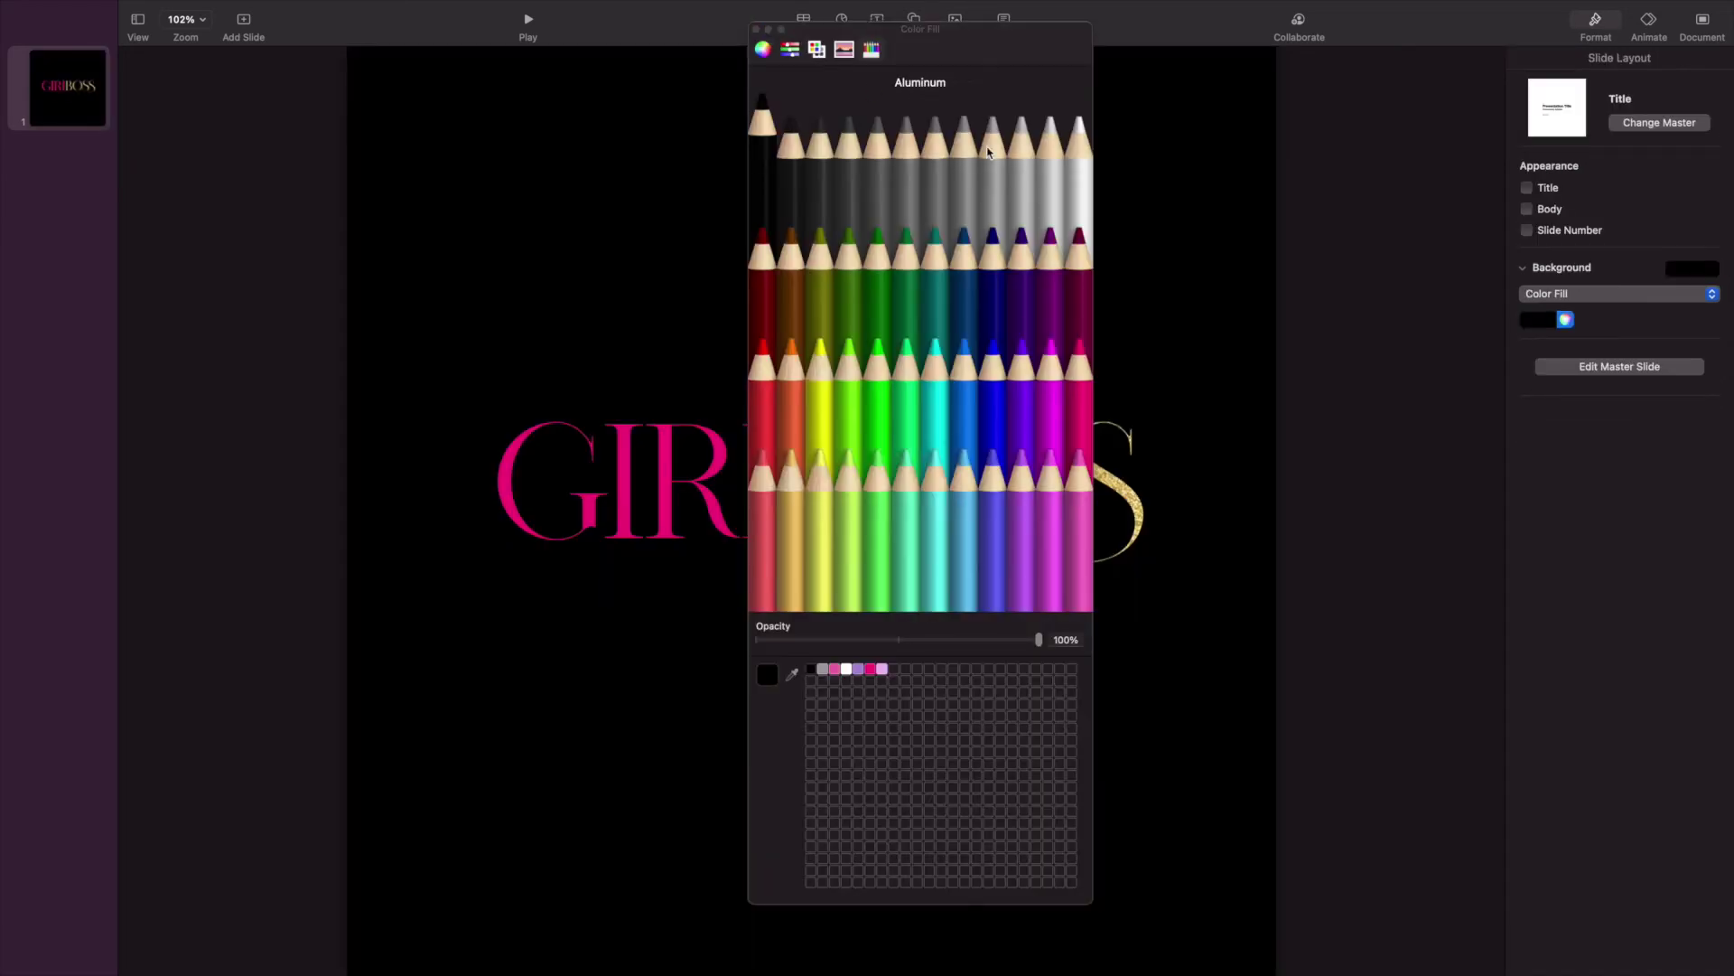
{"action": "left_click", "coordinate": [756, 29]}
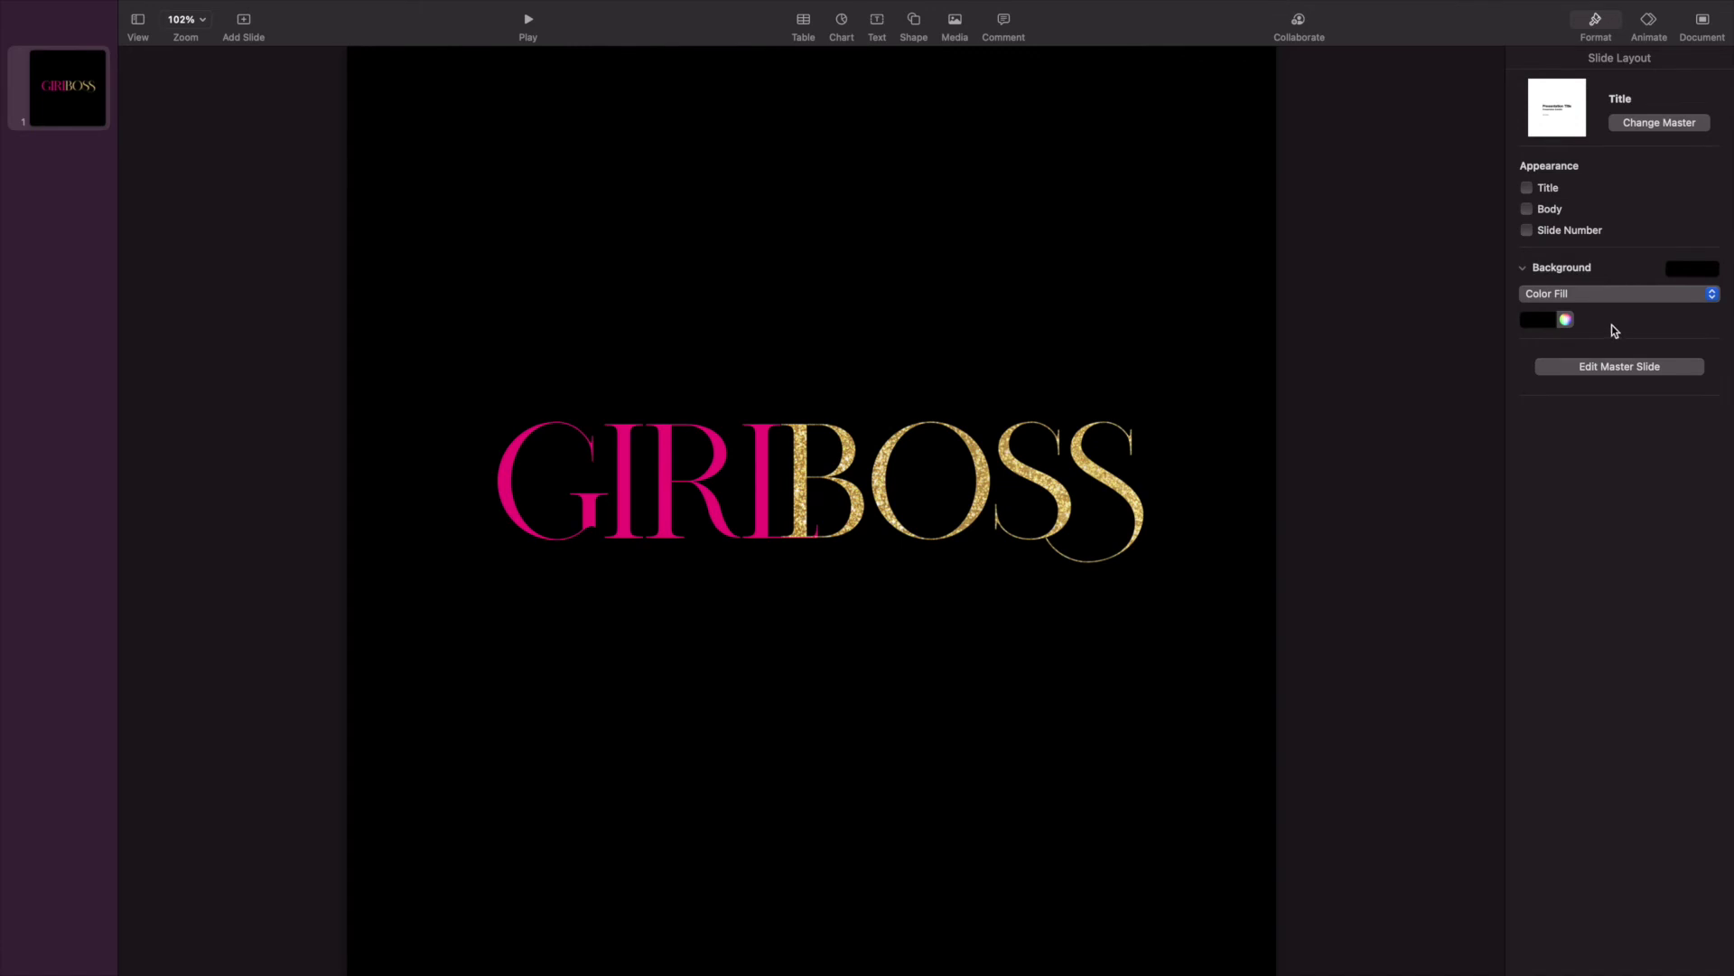
{"action": "left_click", "coordinate": [1565, 323]}
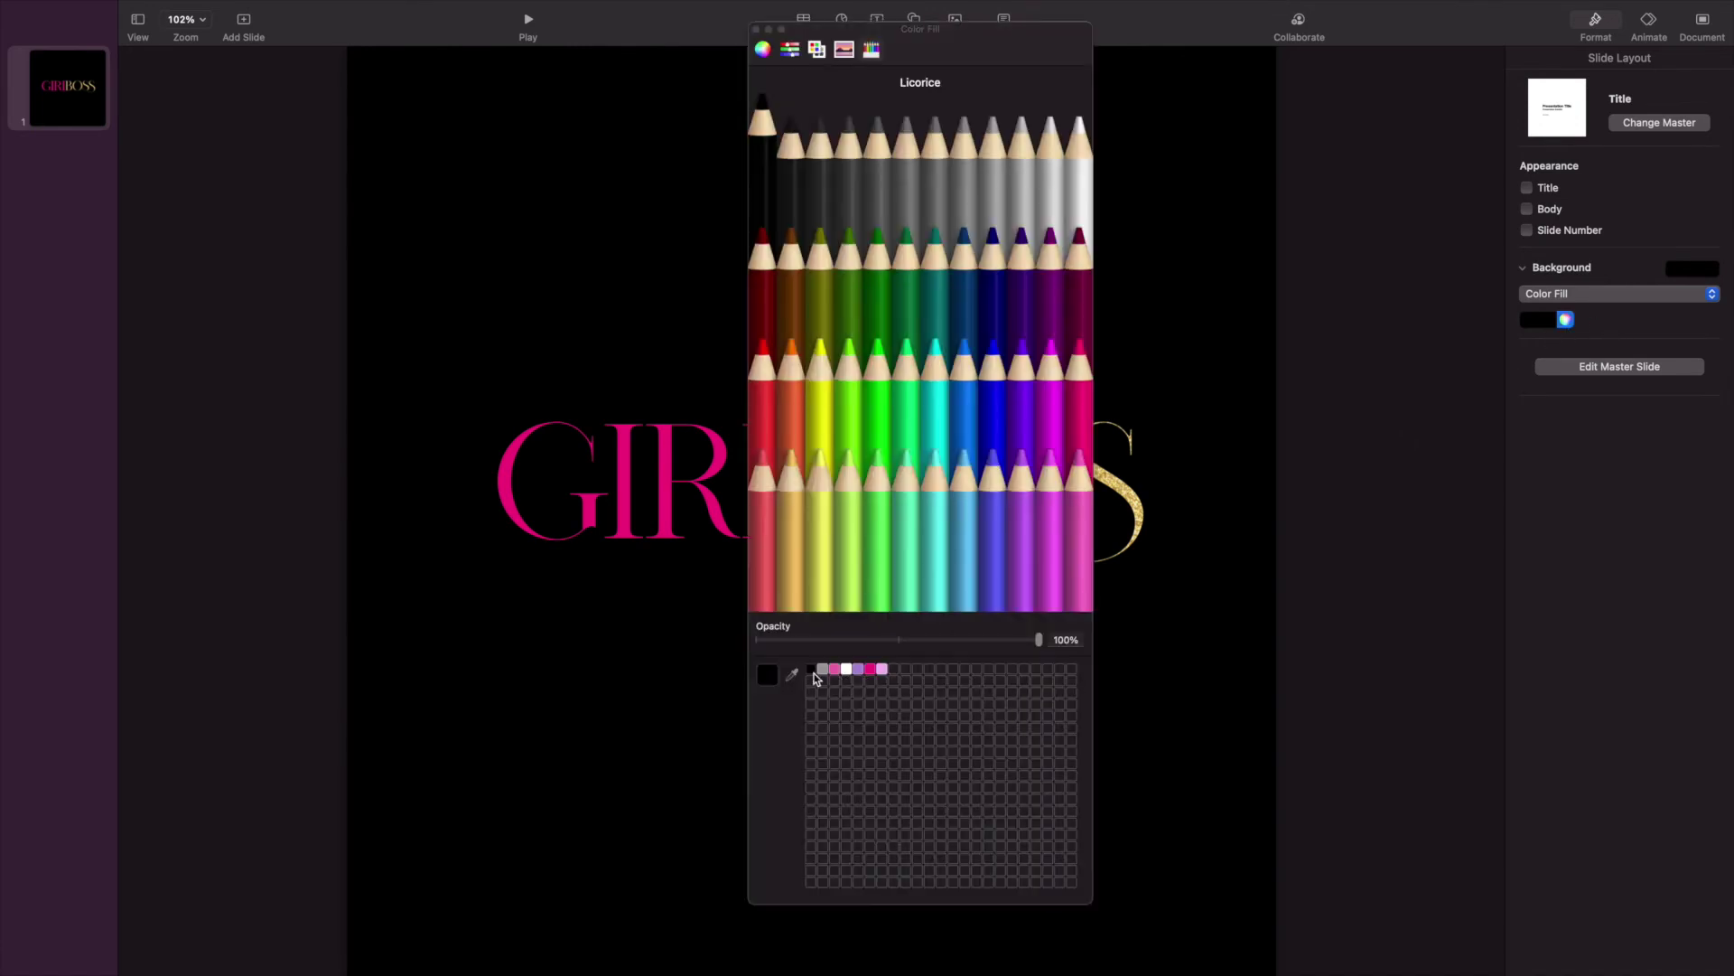
{"action": "left_click", "coordinate": [846, 670]}
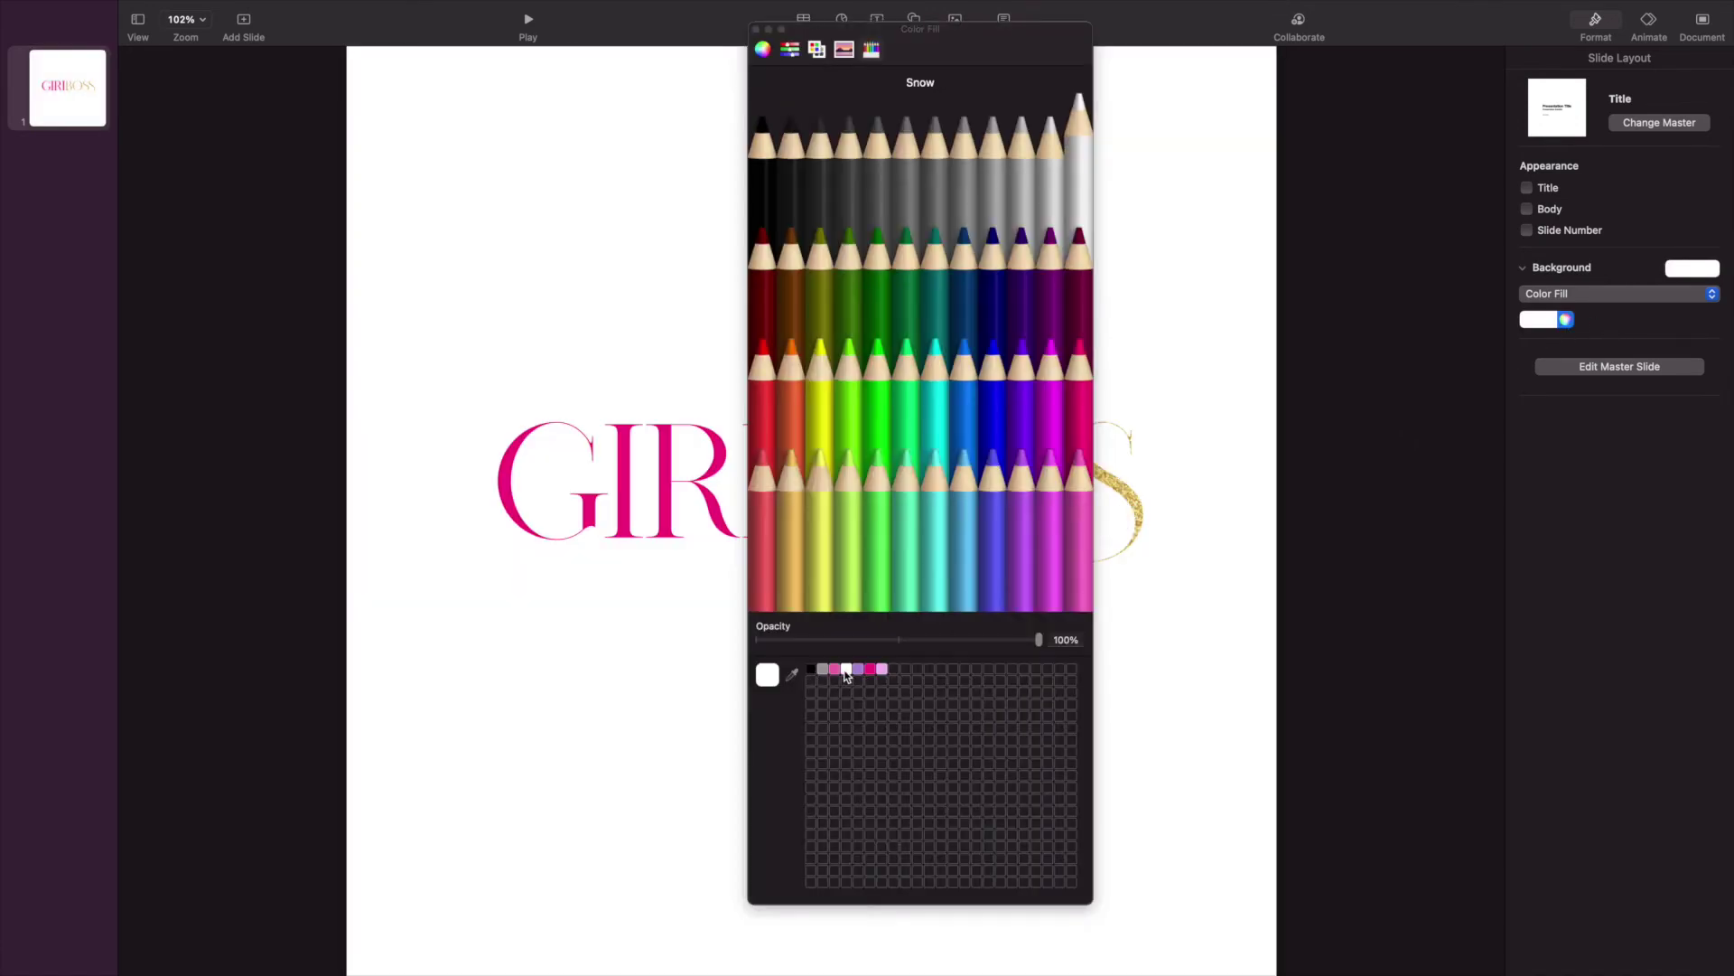
{"action": "left_click", "coordinate": [823, 670]}
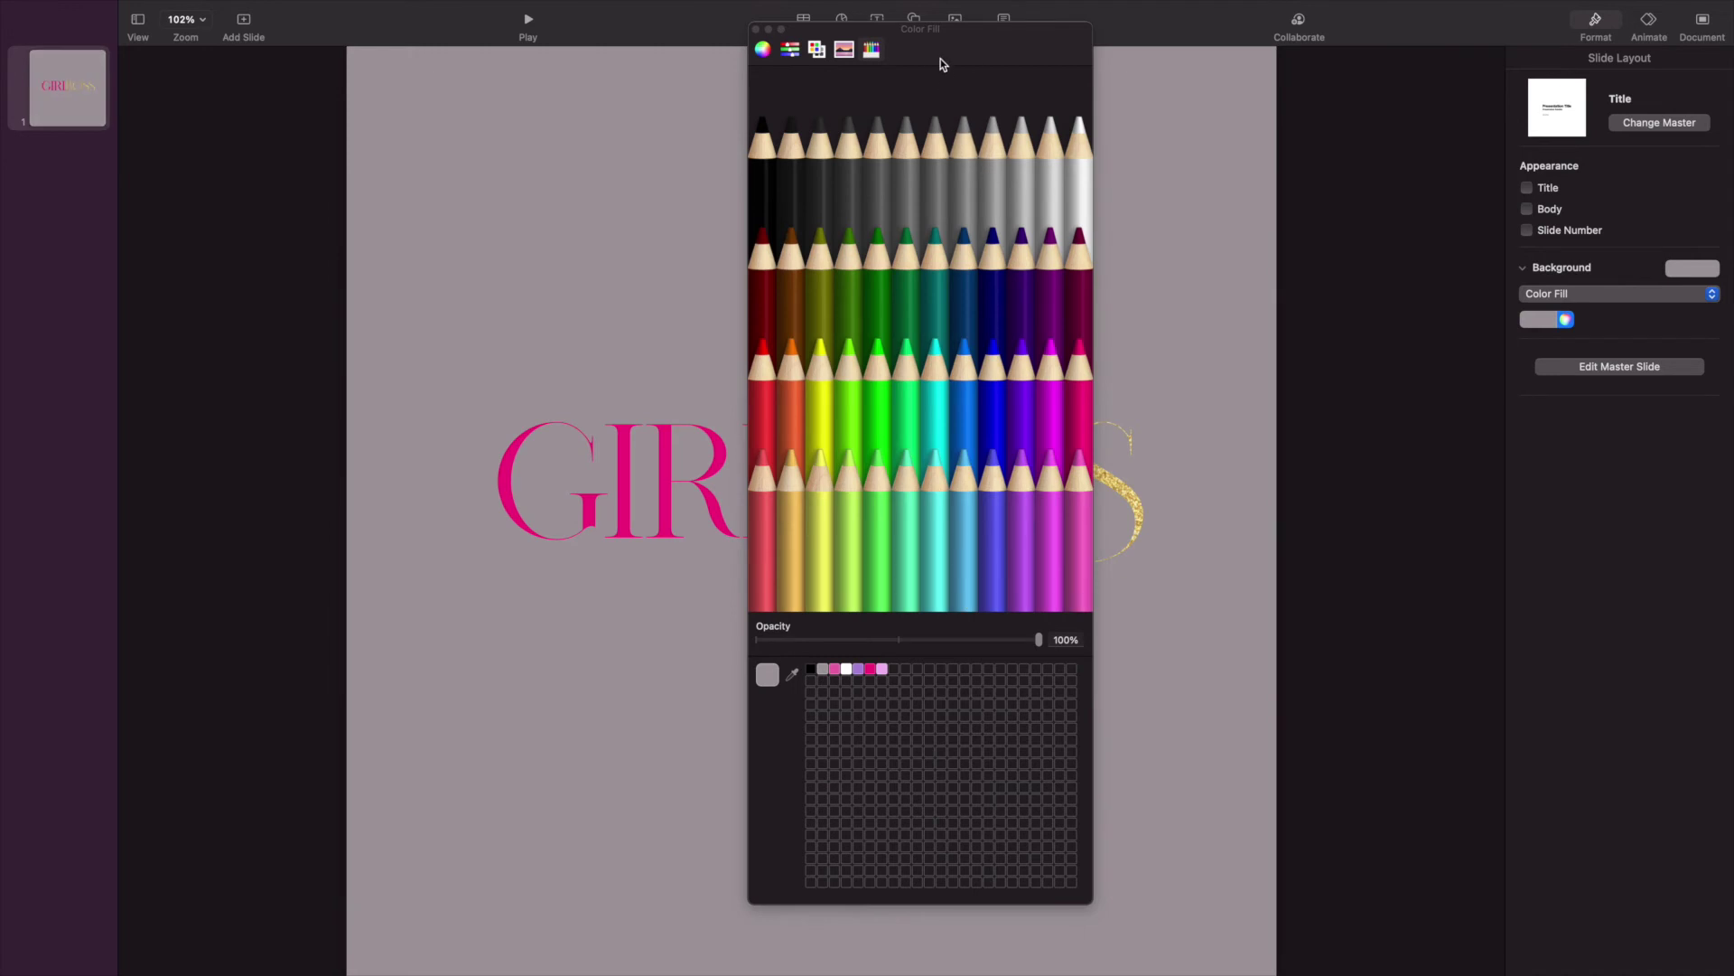
{"action": "left_click_drag", "start_coordinate": [940, 58], "coordinate": [1418, 91]}
{"action": "left_click", "coordinate": [1350, 704]}
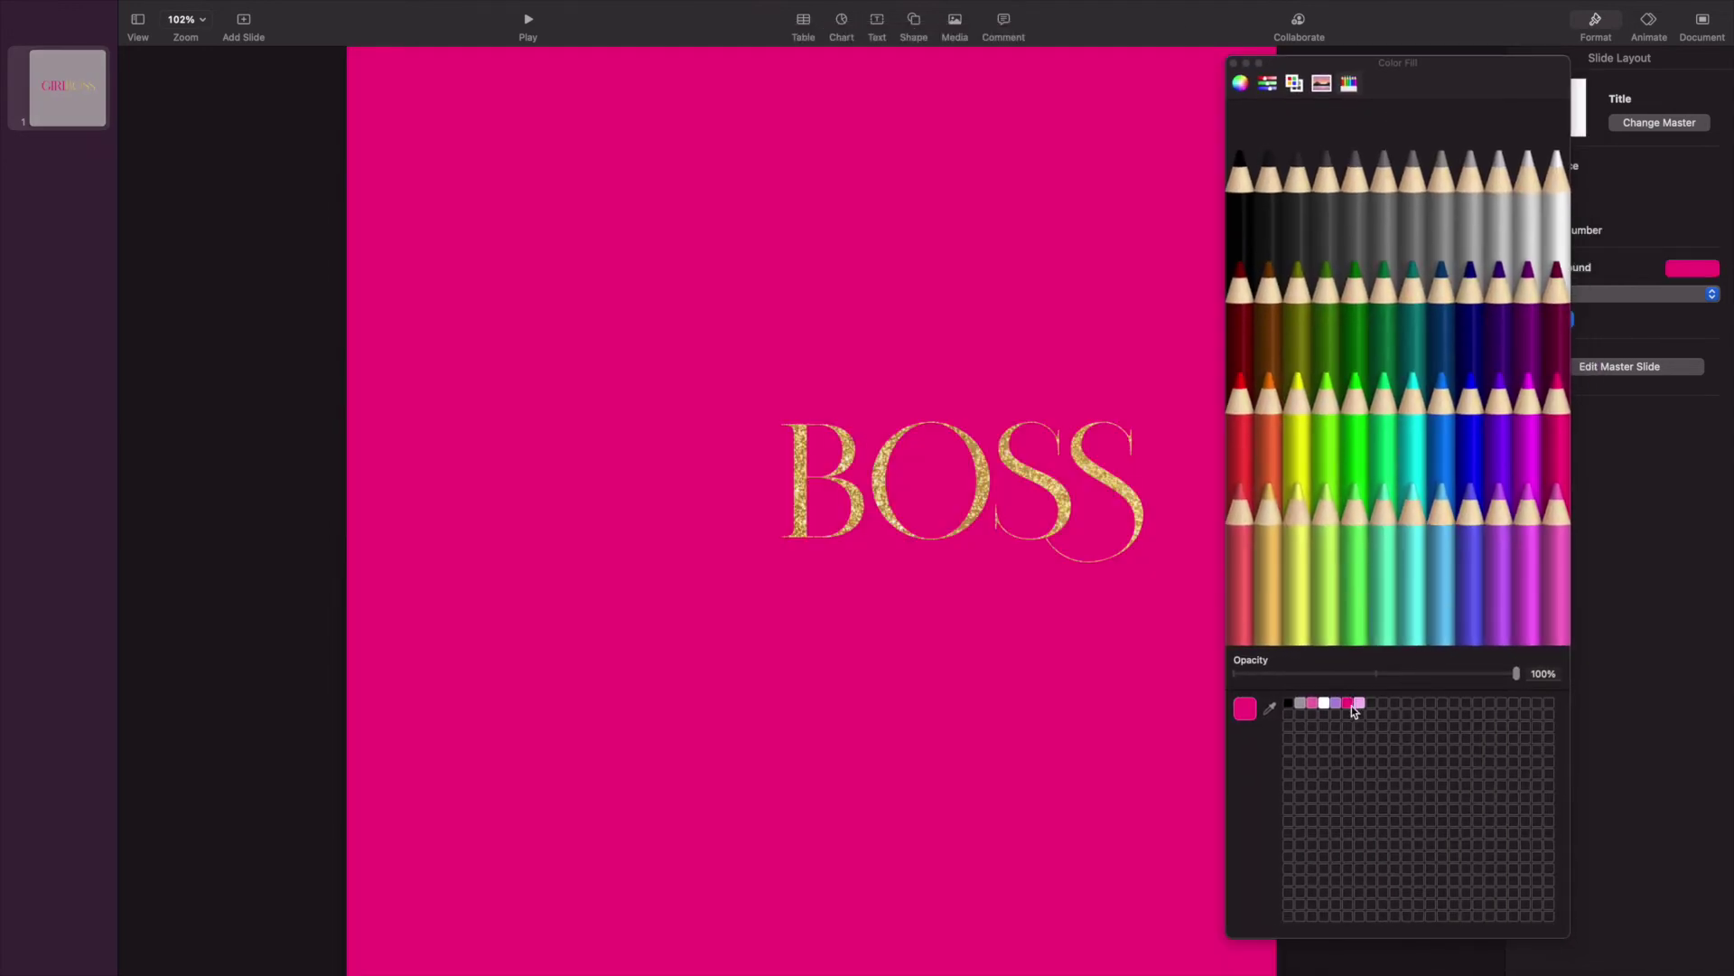
{"action": "left_click", "coordinate": [1364, 703]}
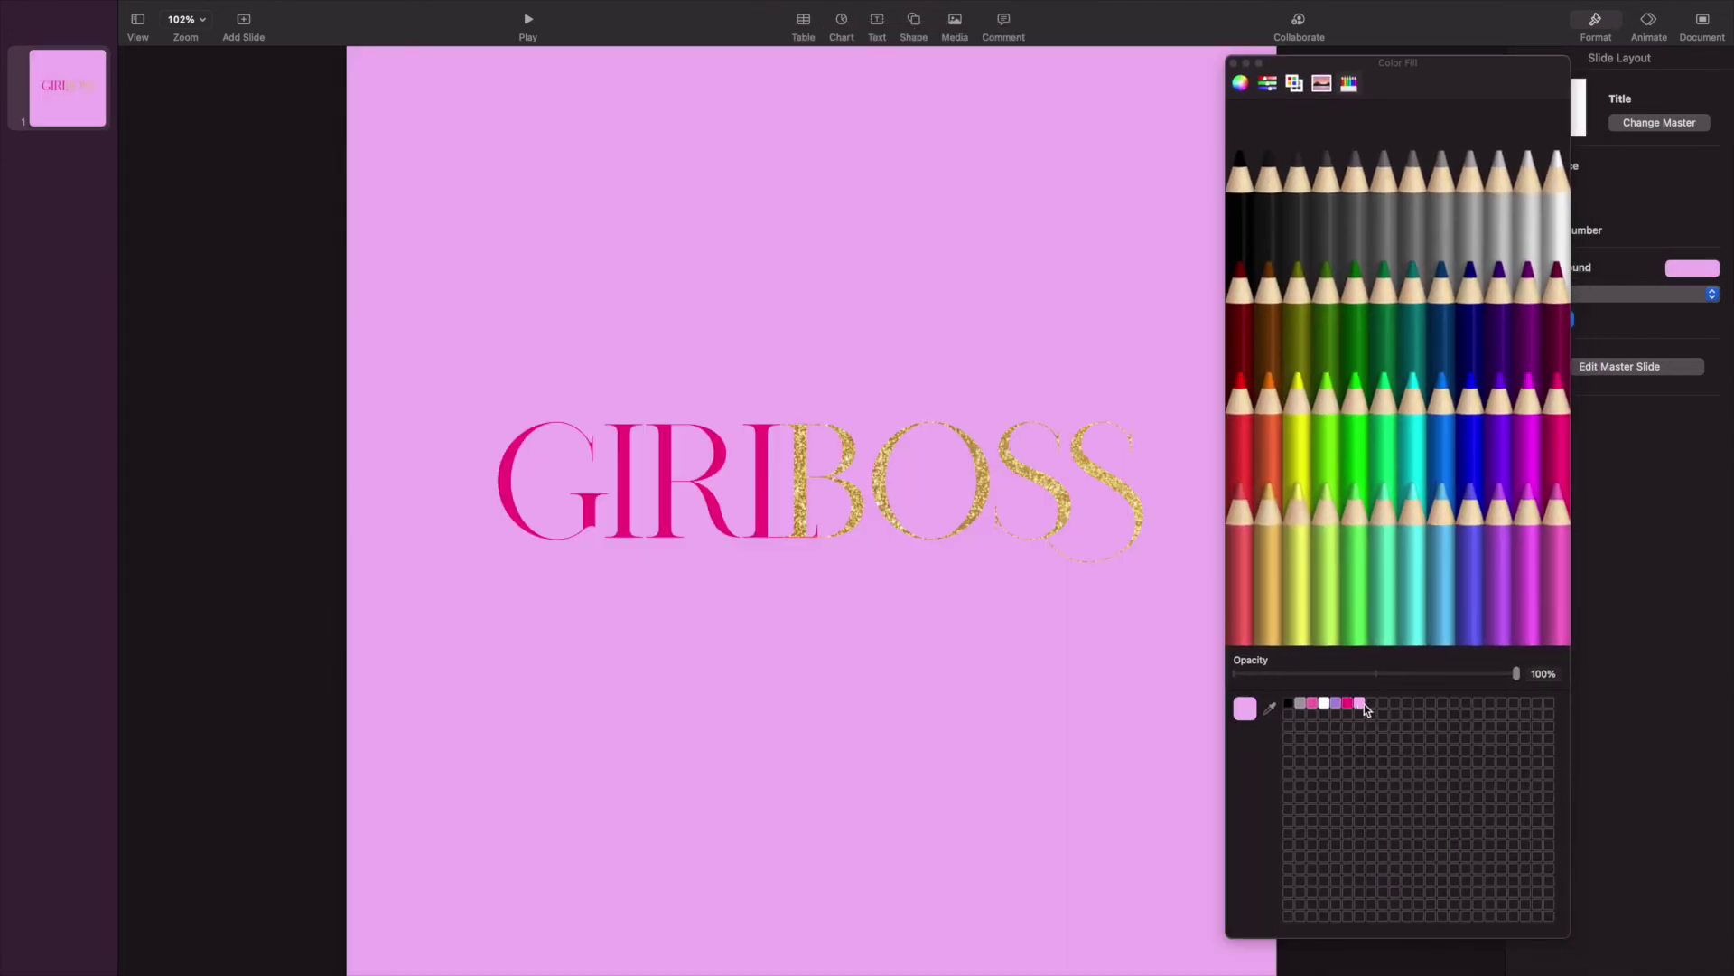
{"action": "left_click", "coordinate": [1287, 561]}
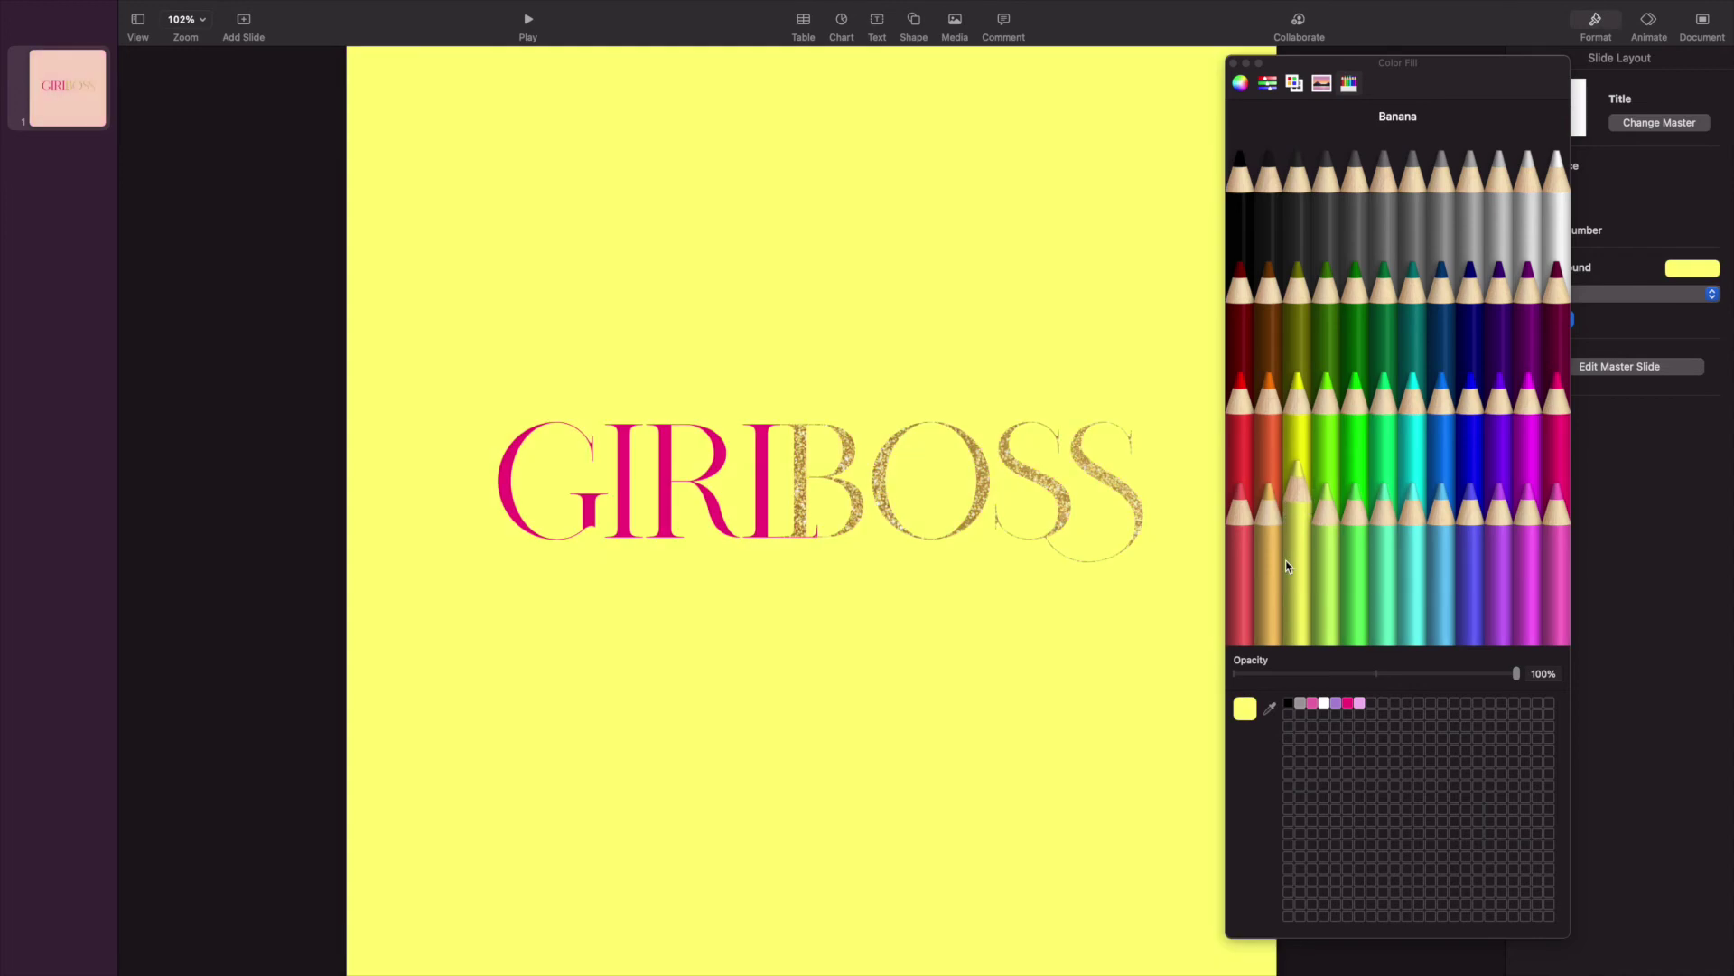
{"action": "left_click", "coordinate": [1325, 702]}
{"action": "left_click", "coordinate": [1335, 703]}
{"action": "left_click", "coordinate": [1288, 703]}
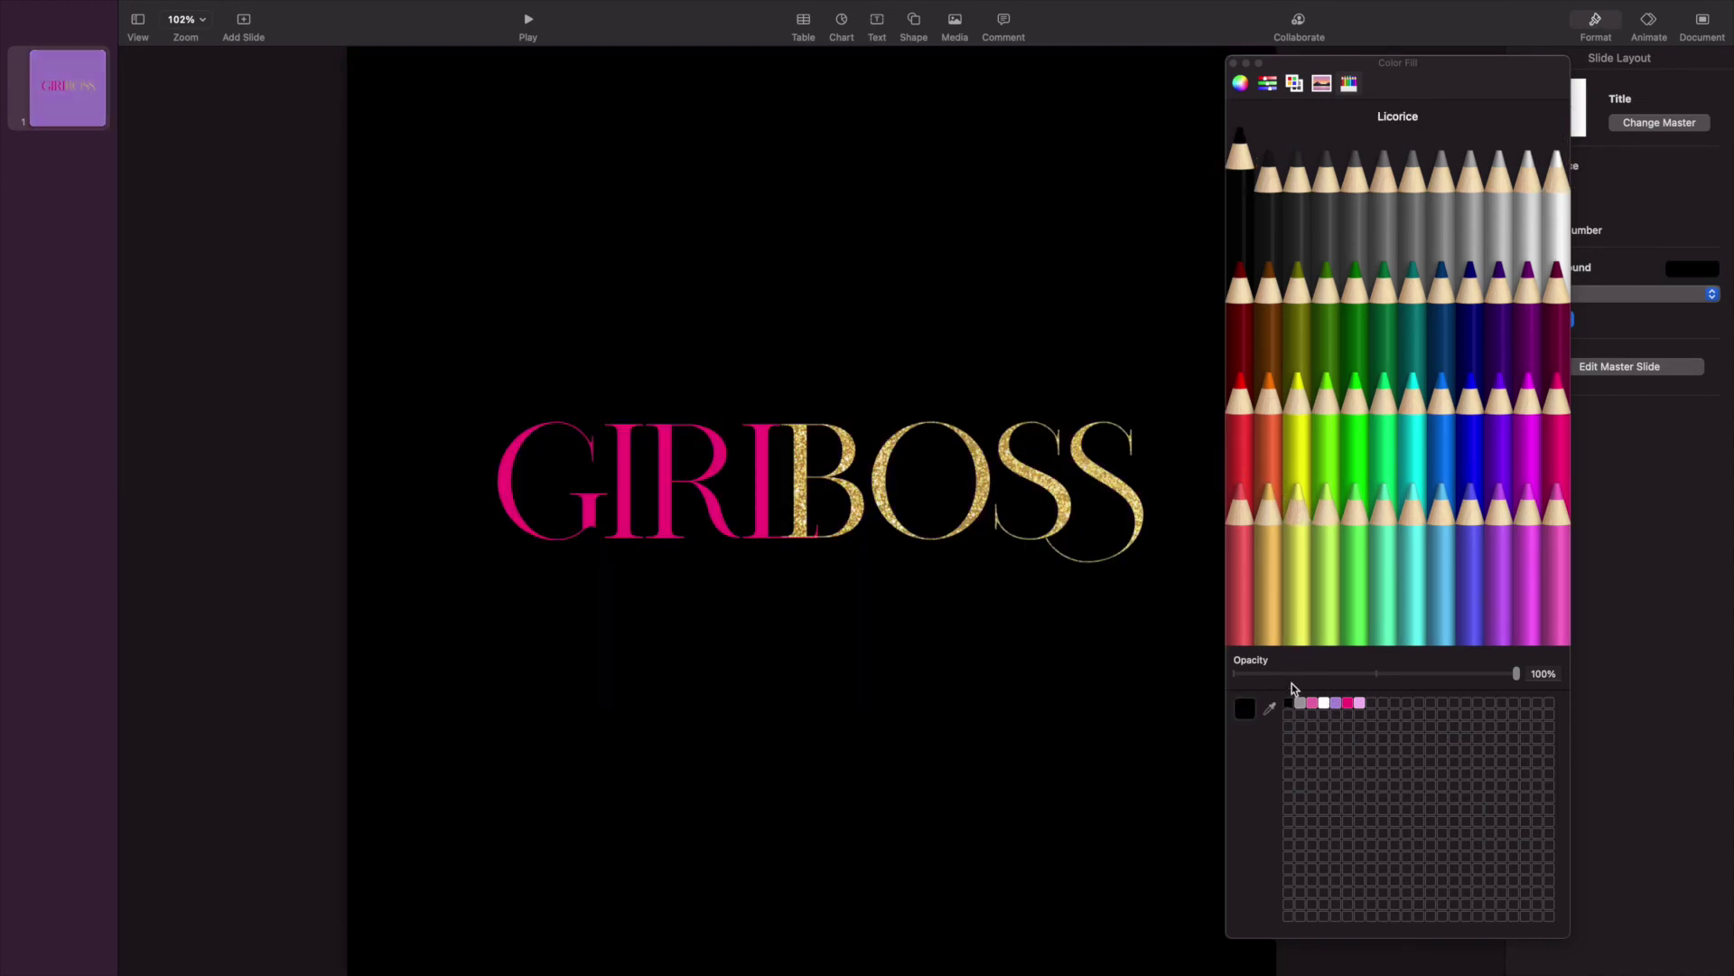
{"action": "left_click", "coordinate": [1234, 62]}
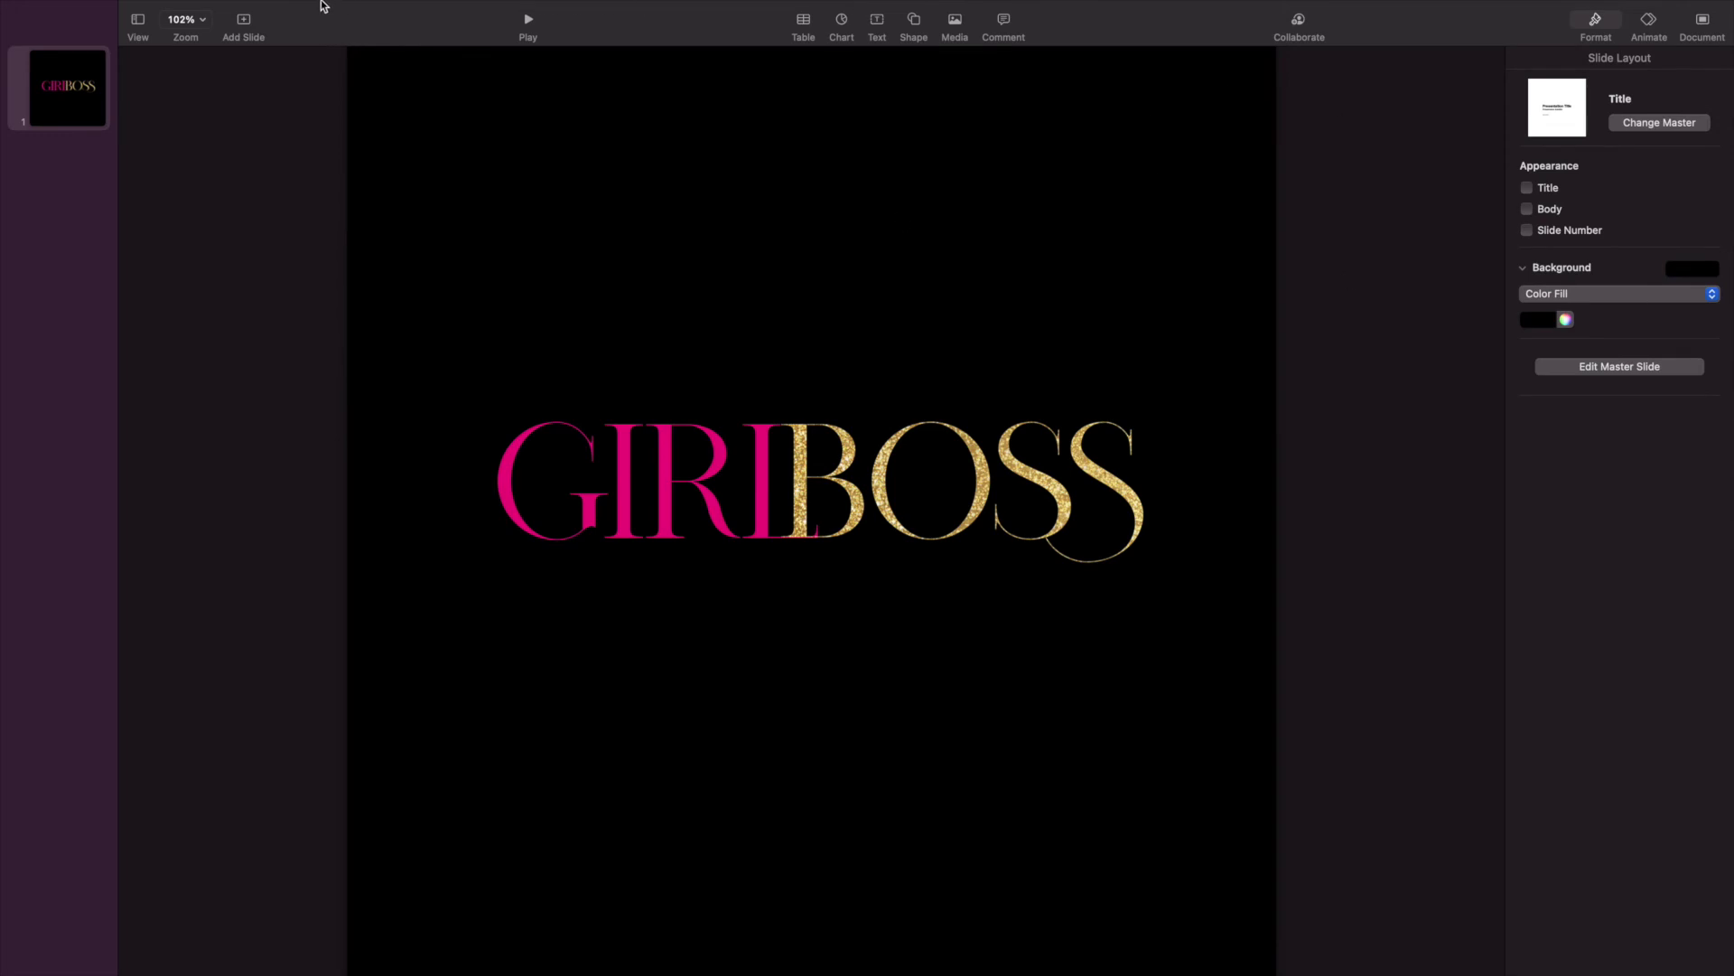
{"action": "mouse_move", "coordinate": [321, 2]}
{"action": "left_click", "coordinate": [125, 11]}
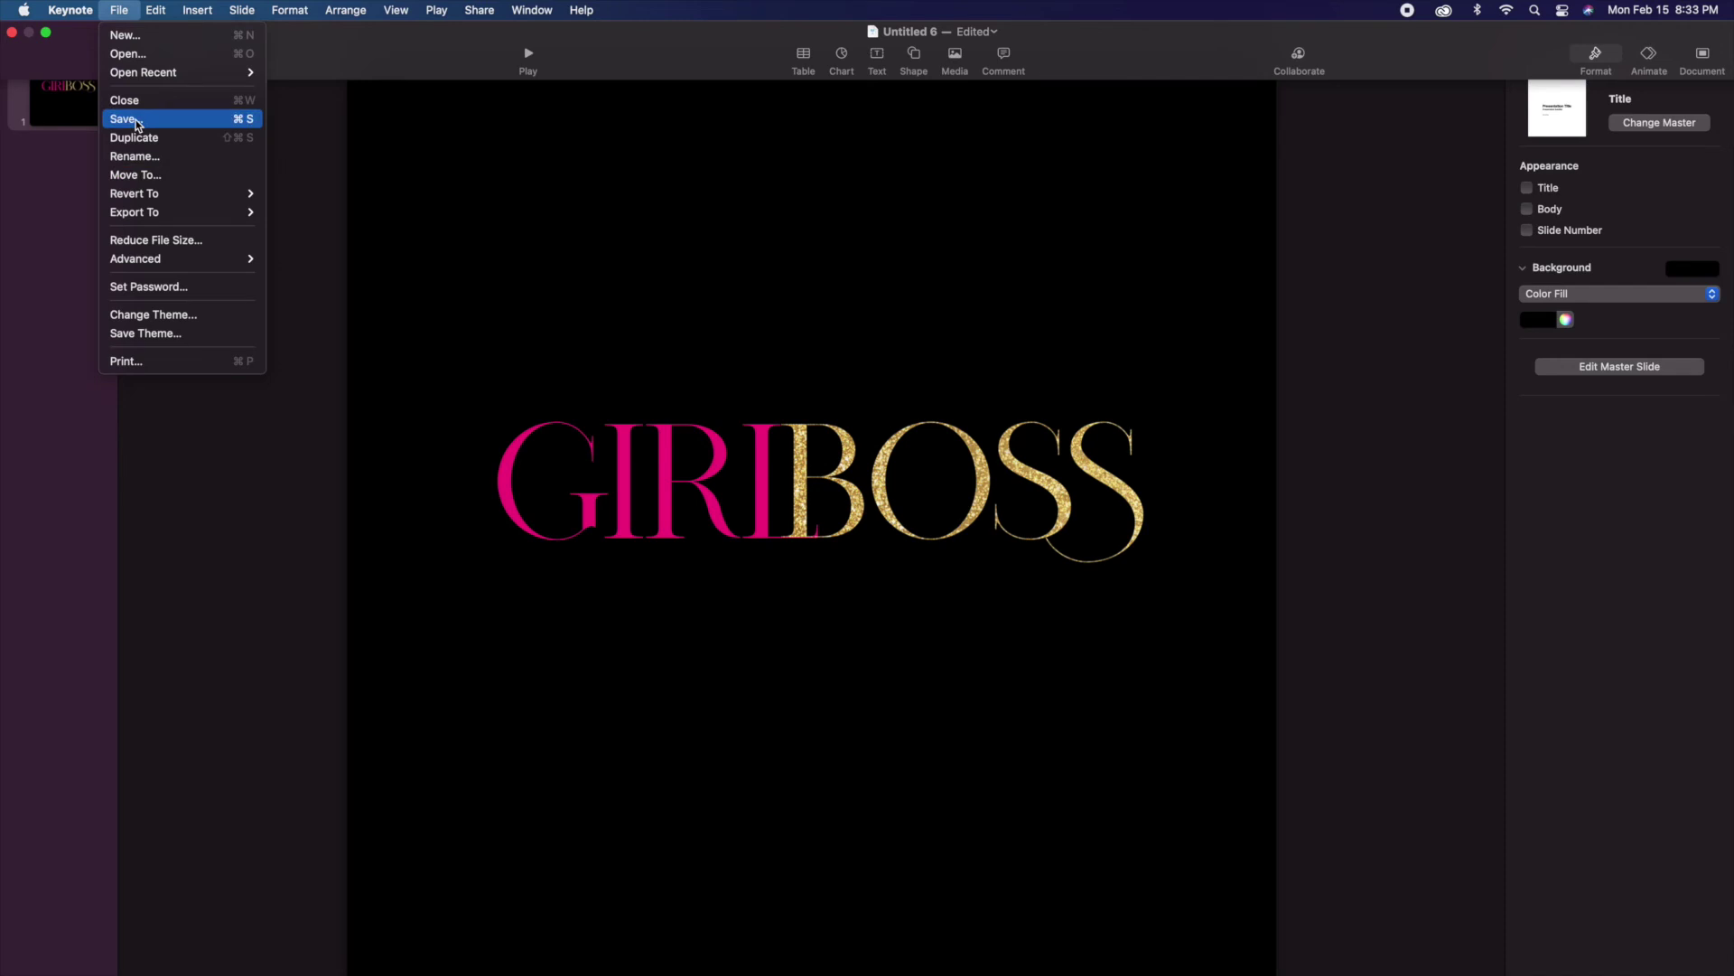
Step: Export the slide as a High Quality JPEG named 'GIRL BOSS BLACK BGRD' to the iCloud Desktop
{"action": "mouse_move", "coordinate": [172, 213]}
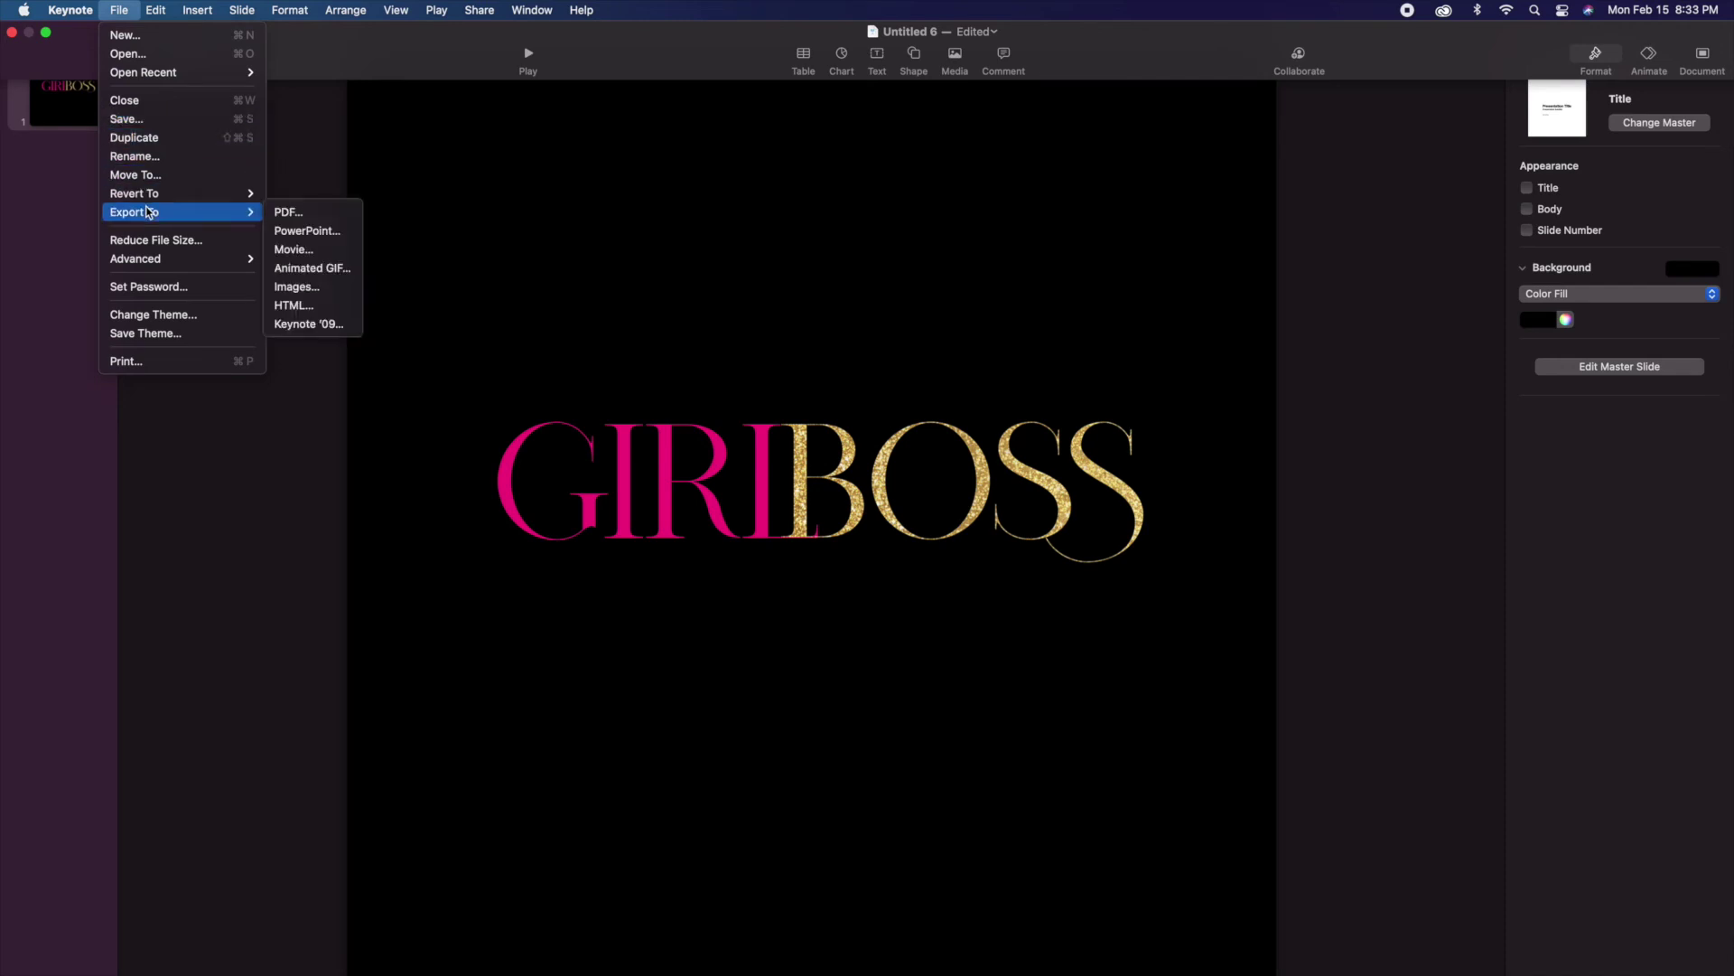
{"action": "left_click", "coordinate": [333, 288]}
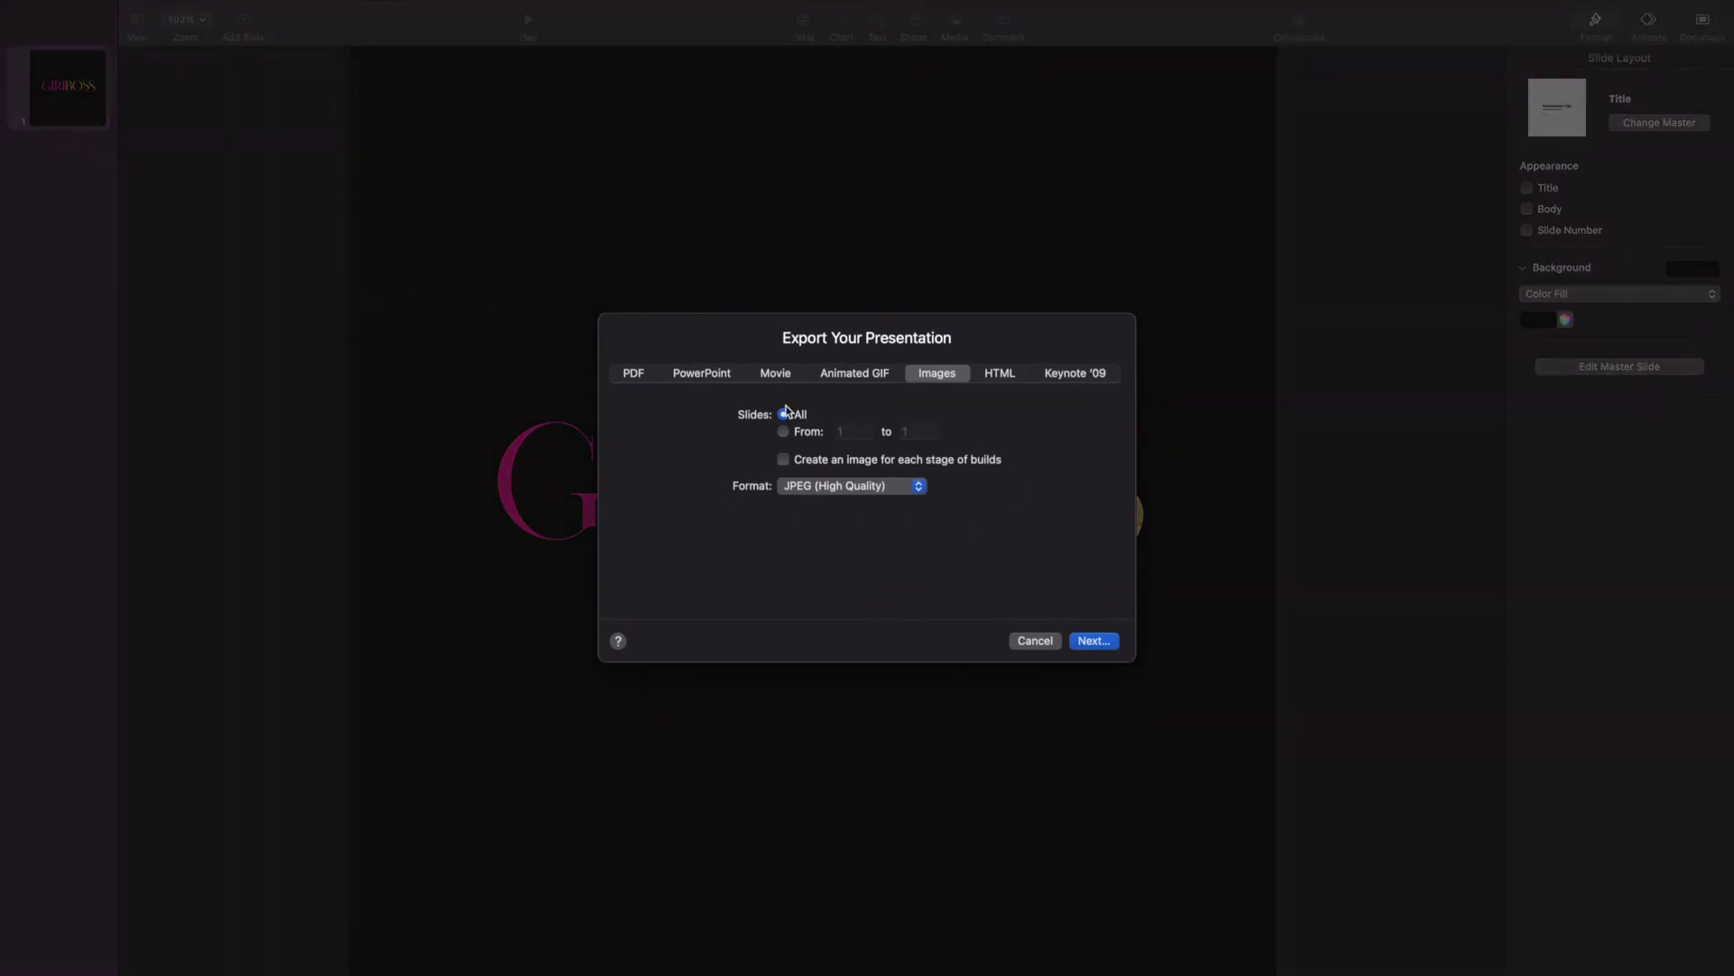
{"action": "left_click", "coordinate": [1095, 640]}
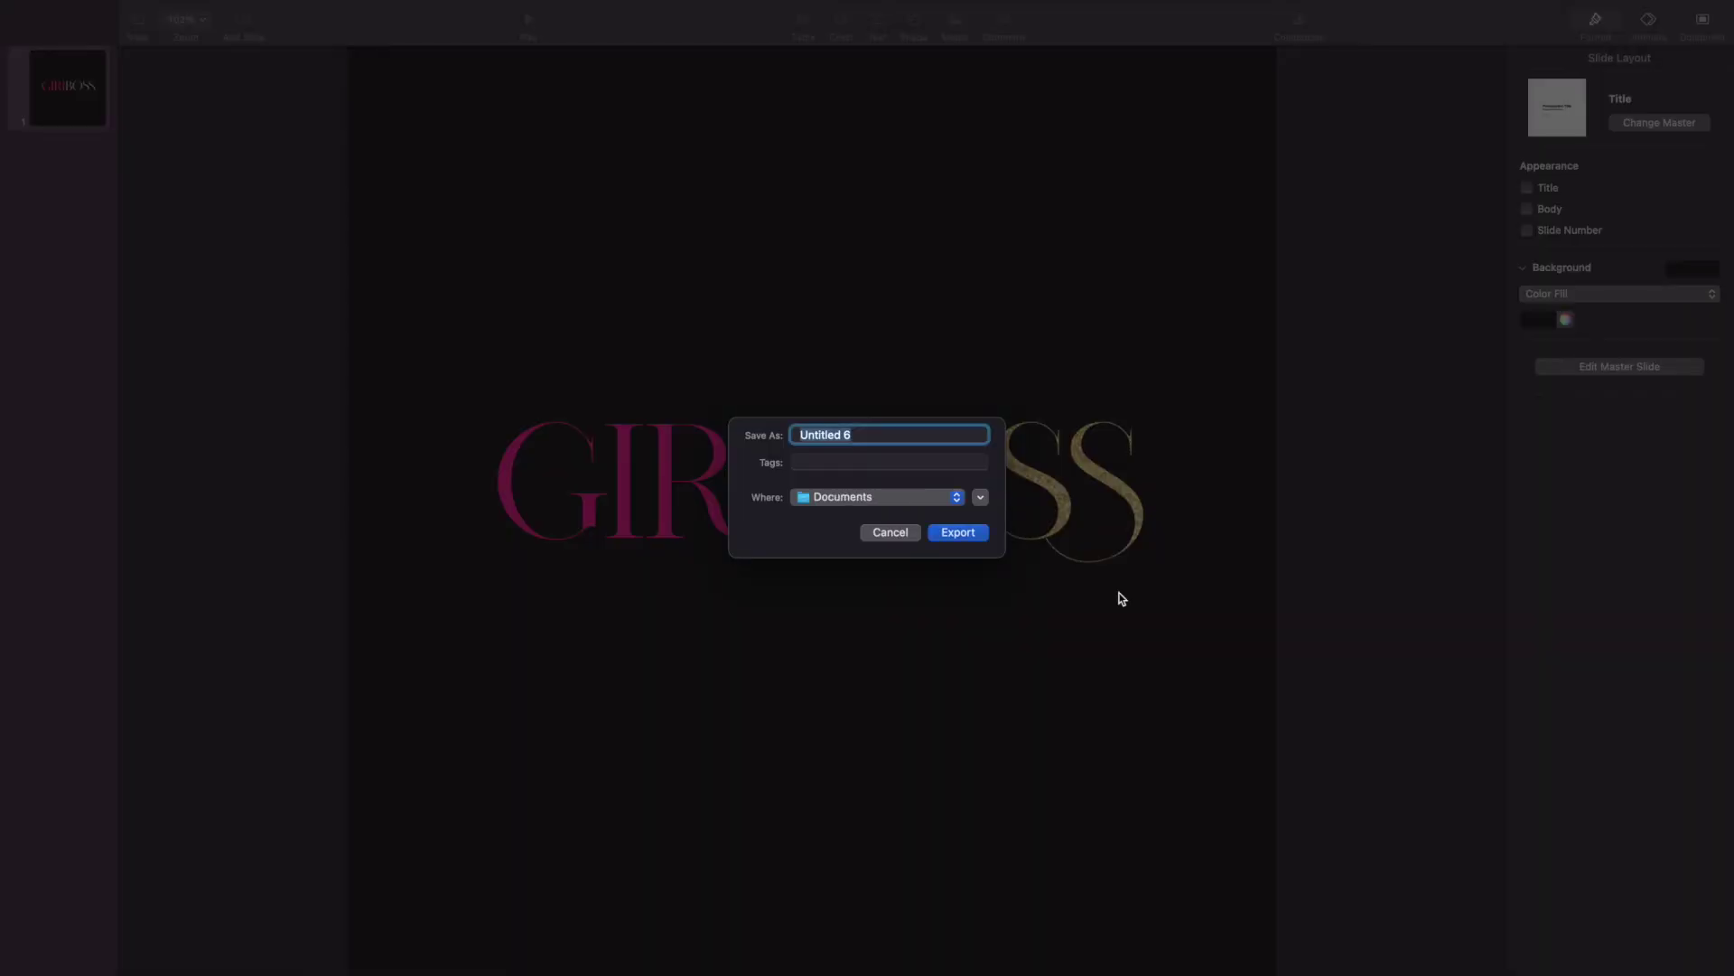
{"action": "type", "text": "GIRL BOSS BLACK BGRD"}
{"action": "left_click", "coordinate": [881, 491]}
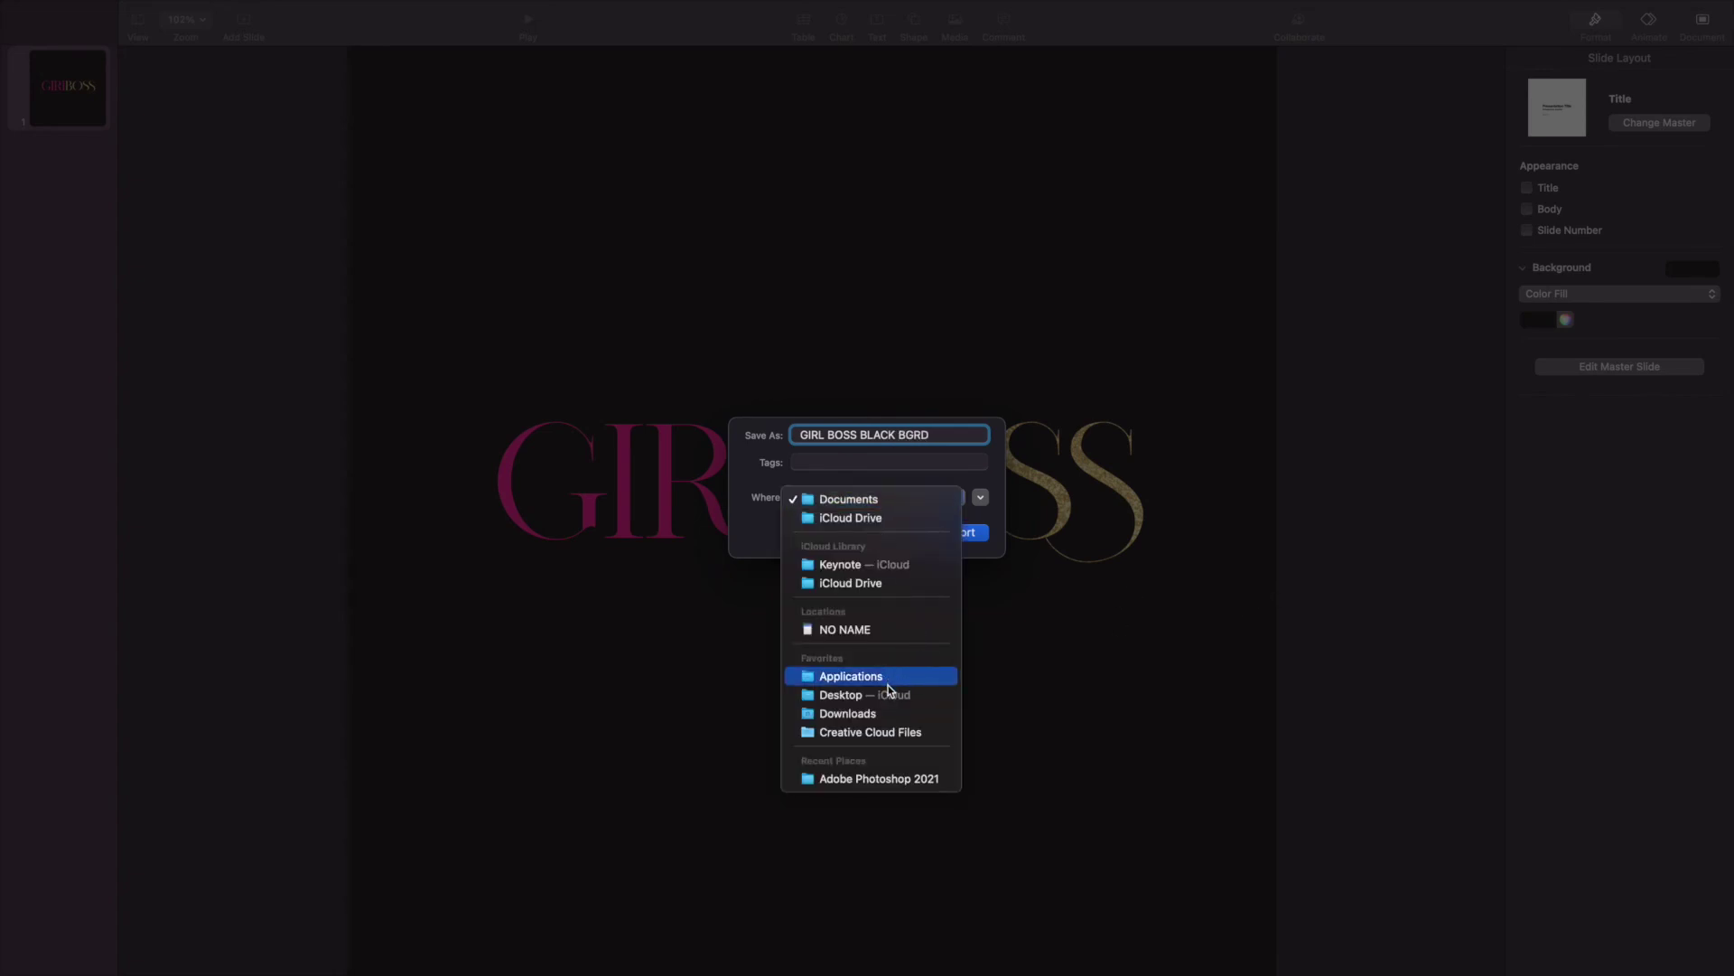
{"action": "left_click", "coordinate": [893, 694]}
{"action": "left_click", "coordinate": [970, 536]}
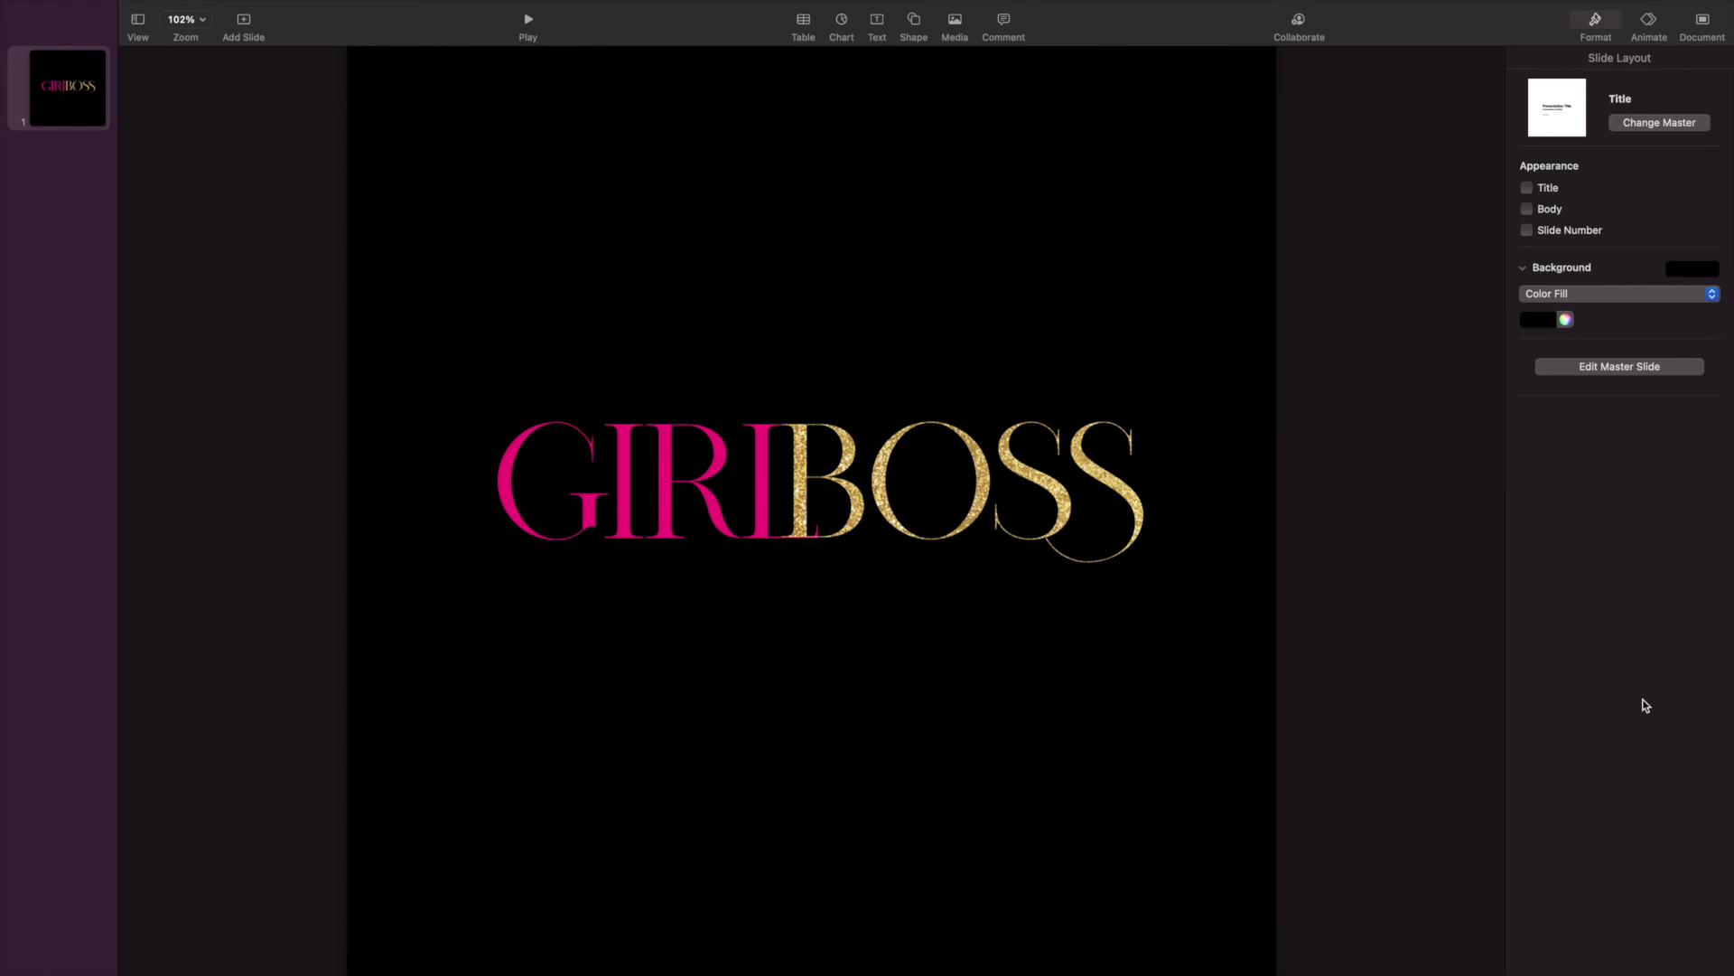
{"action": "mouse_move", "coordinate": [62, 5]}
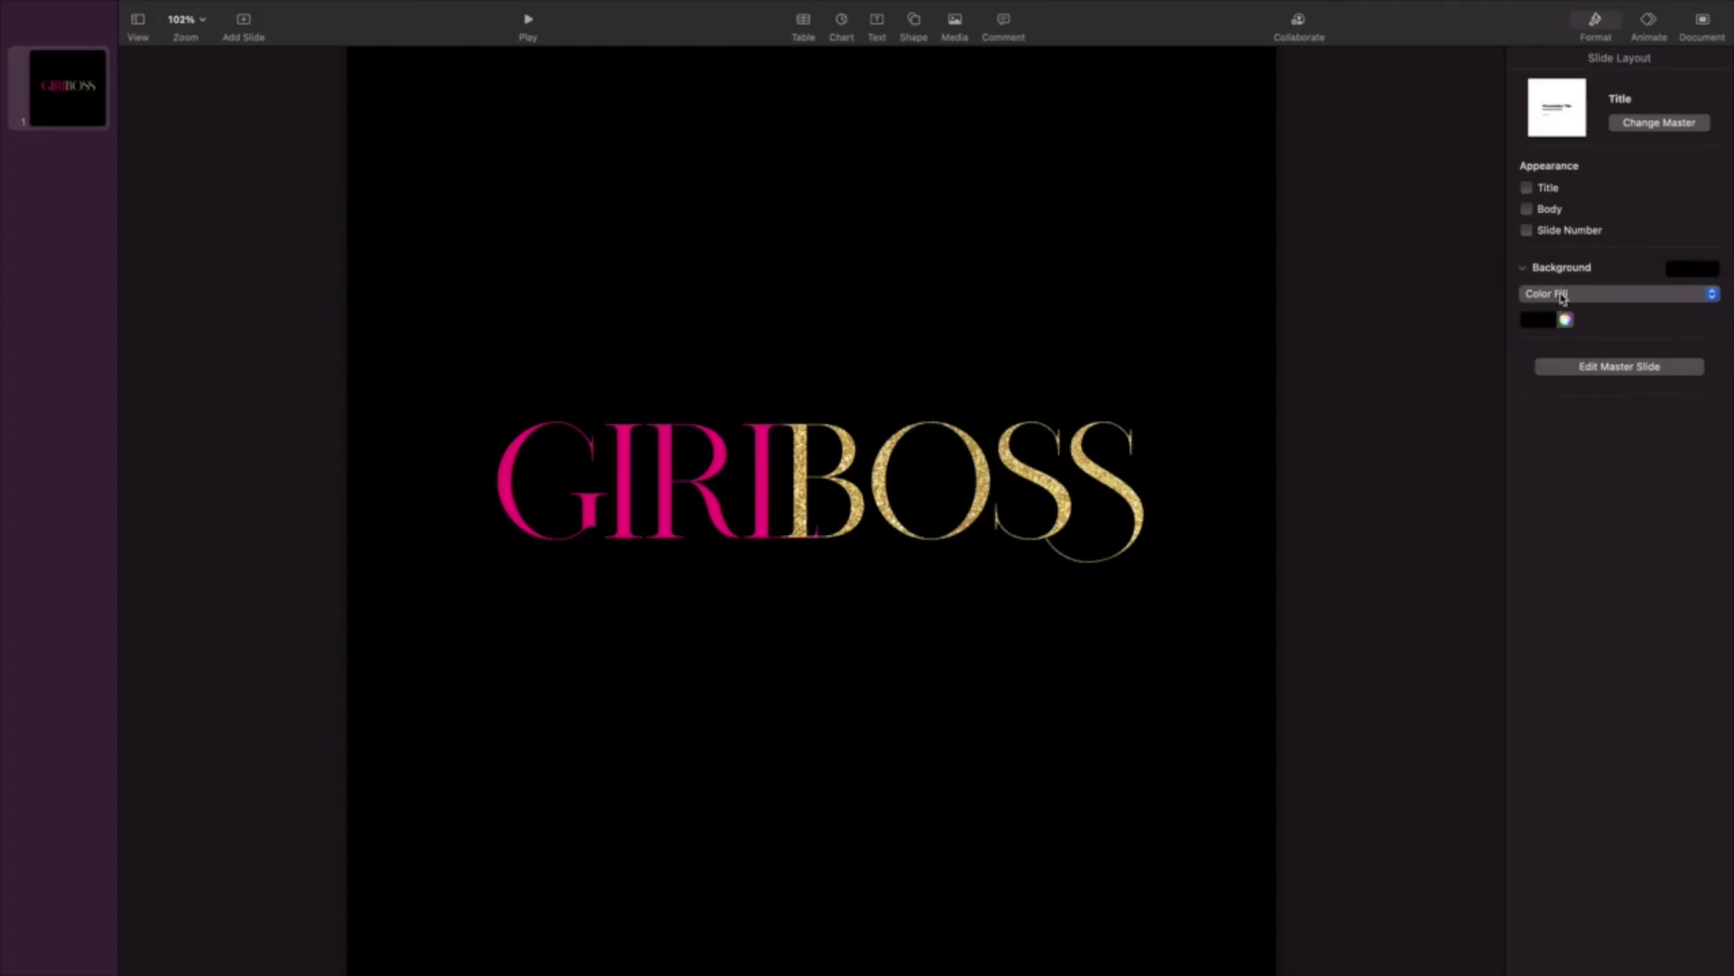
Step: Set the slide background to No Fill and choose PNG as the image export format
{"action": "left_click", "coordinate": [1560, 293]}
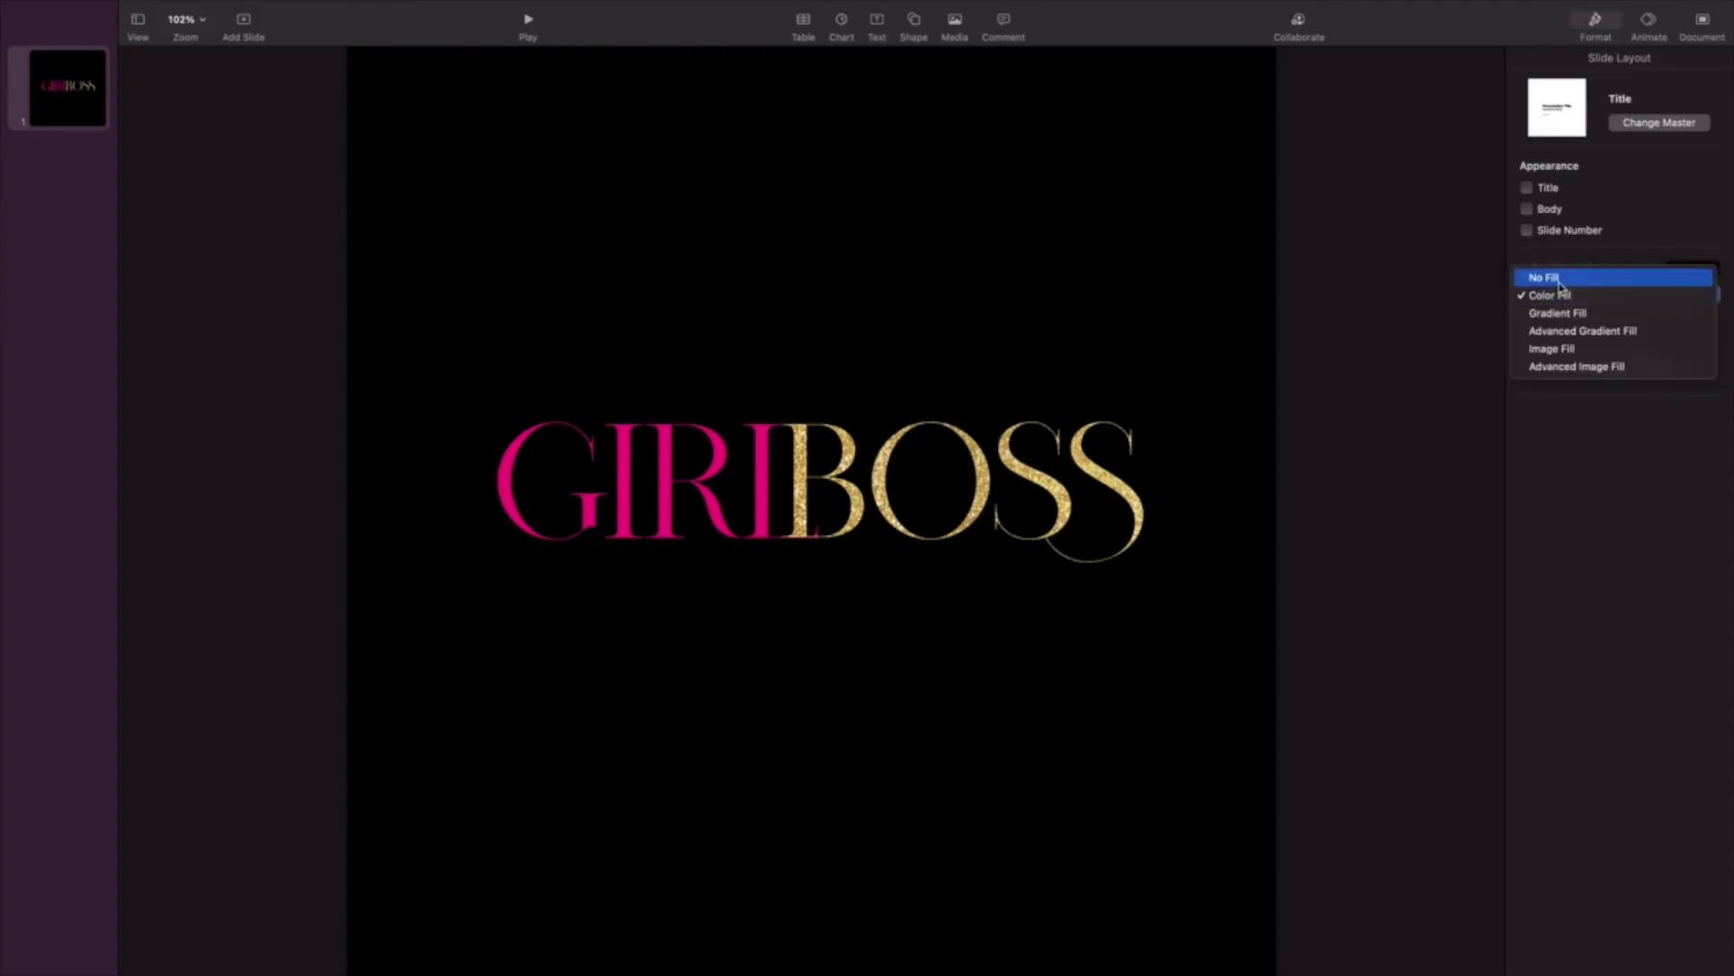
{"action": "left_click", "coordinate": [1560, 280]}
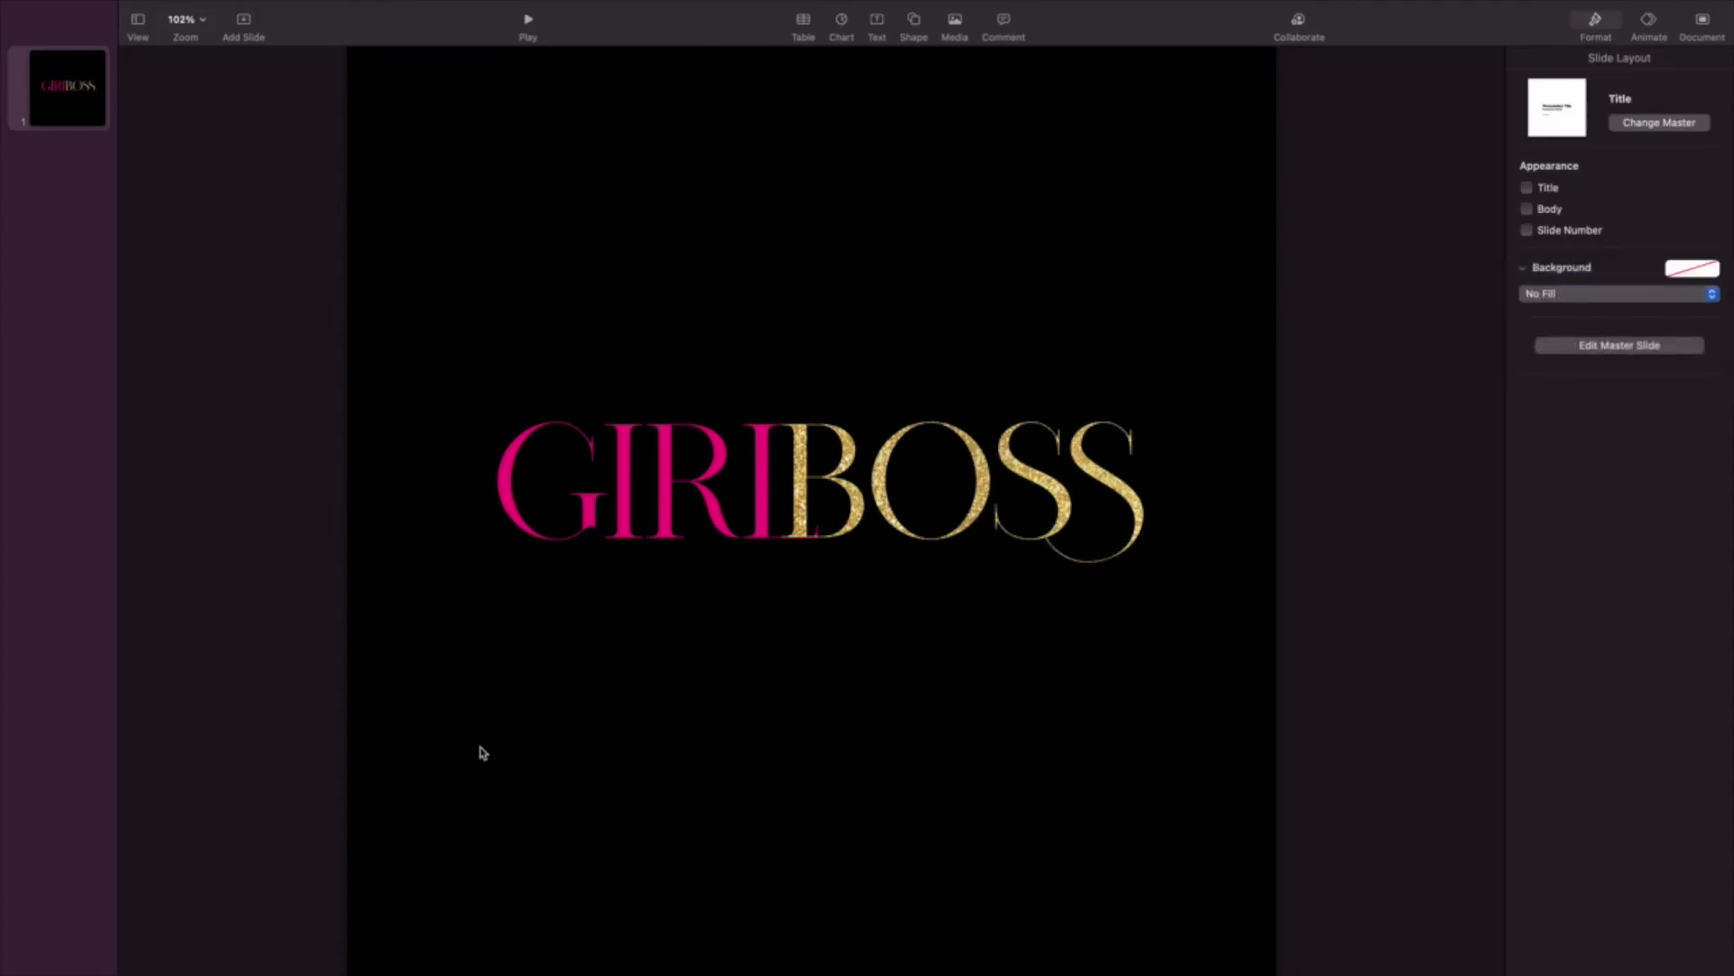
{"action": "mouse_move", "coordinate": [212, 2]}
{"action": "left_click", "coordinate": [118, 10]}
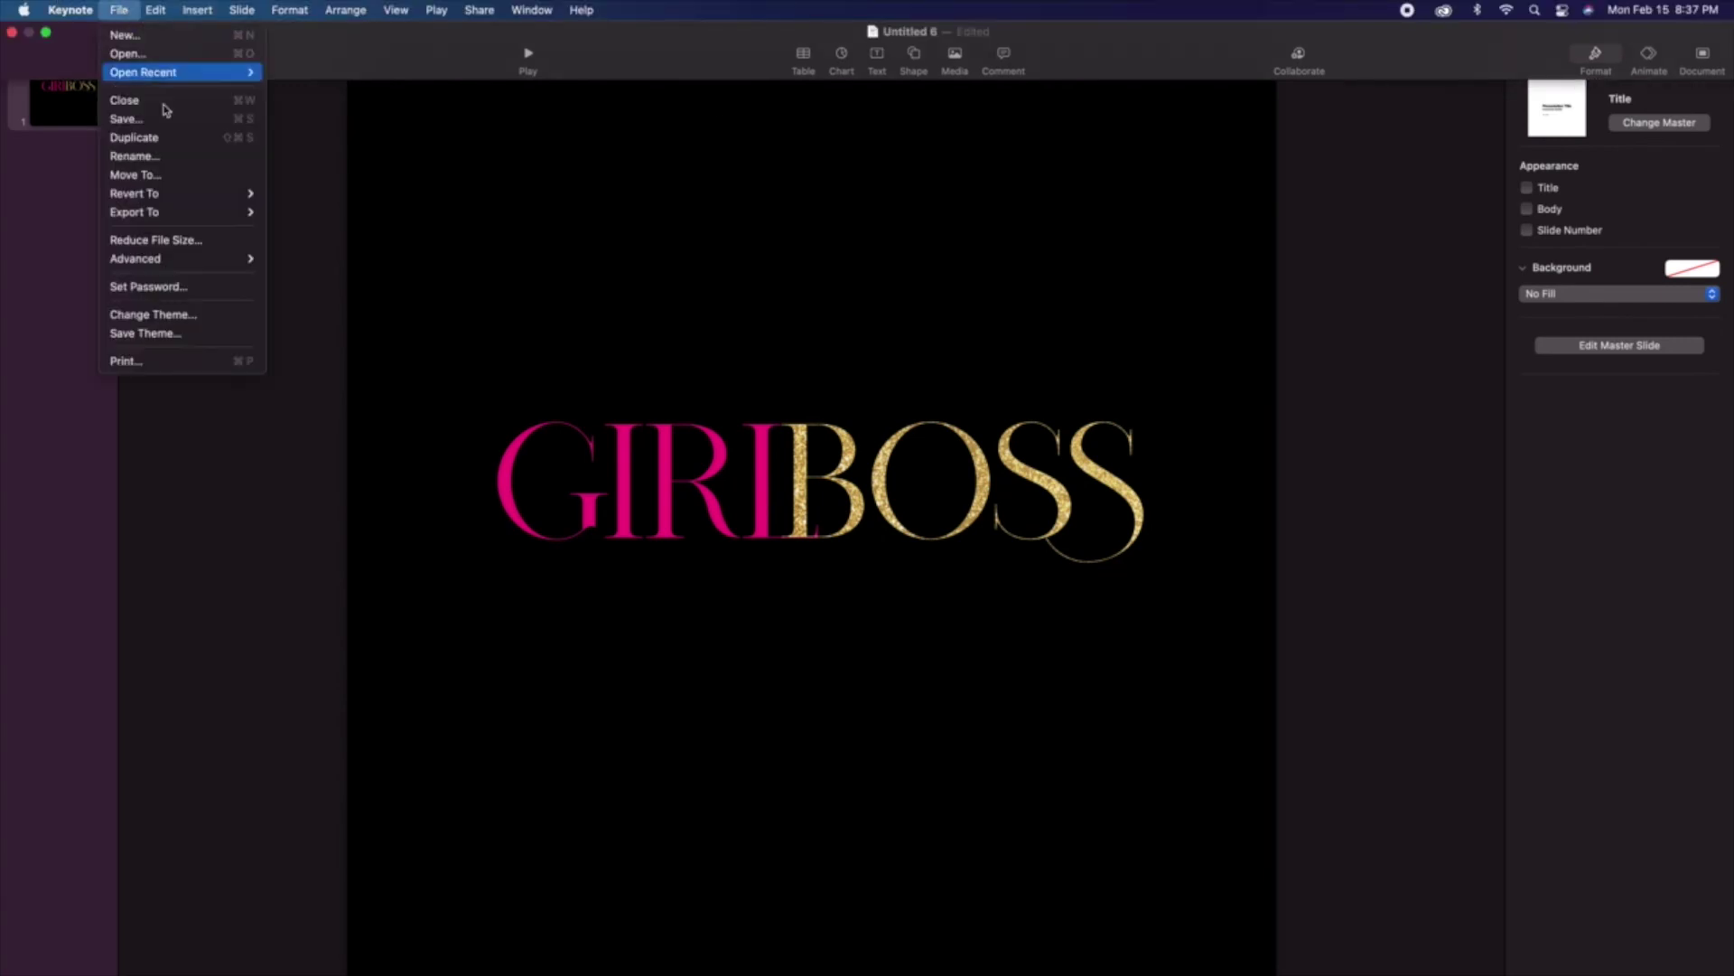
{"action": "mouse_move", "coordinate": [190, 213]}
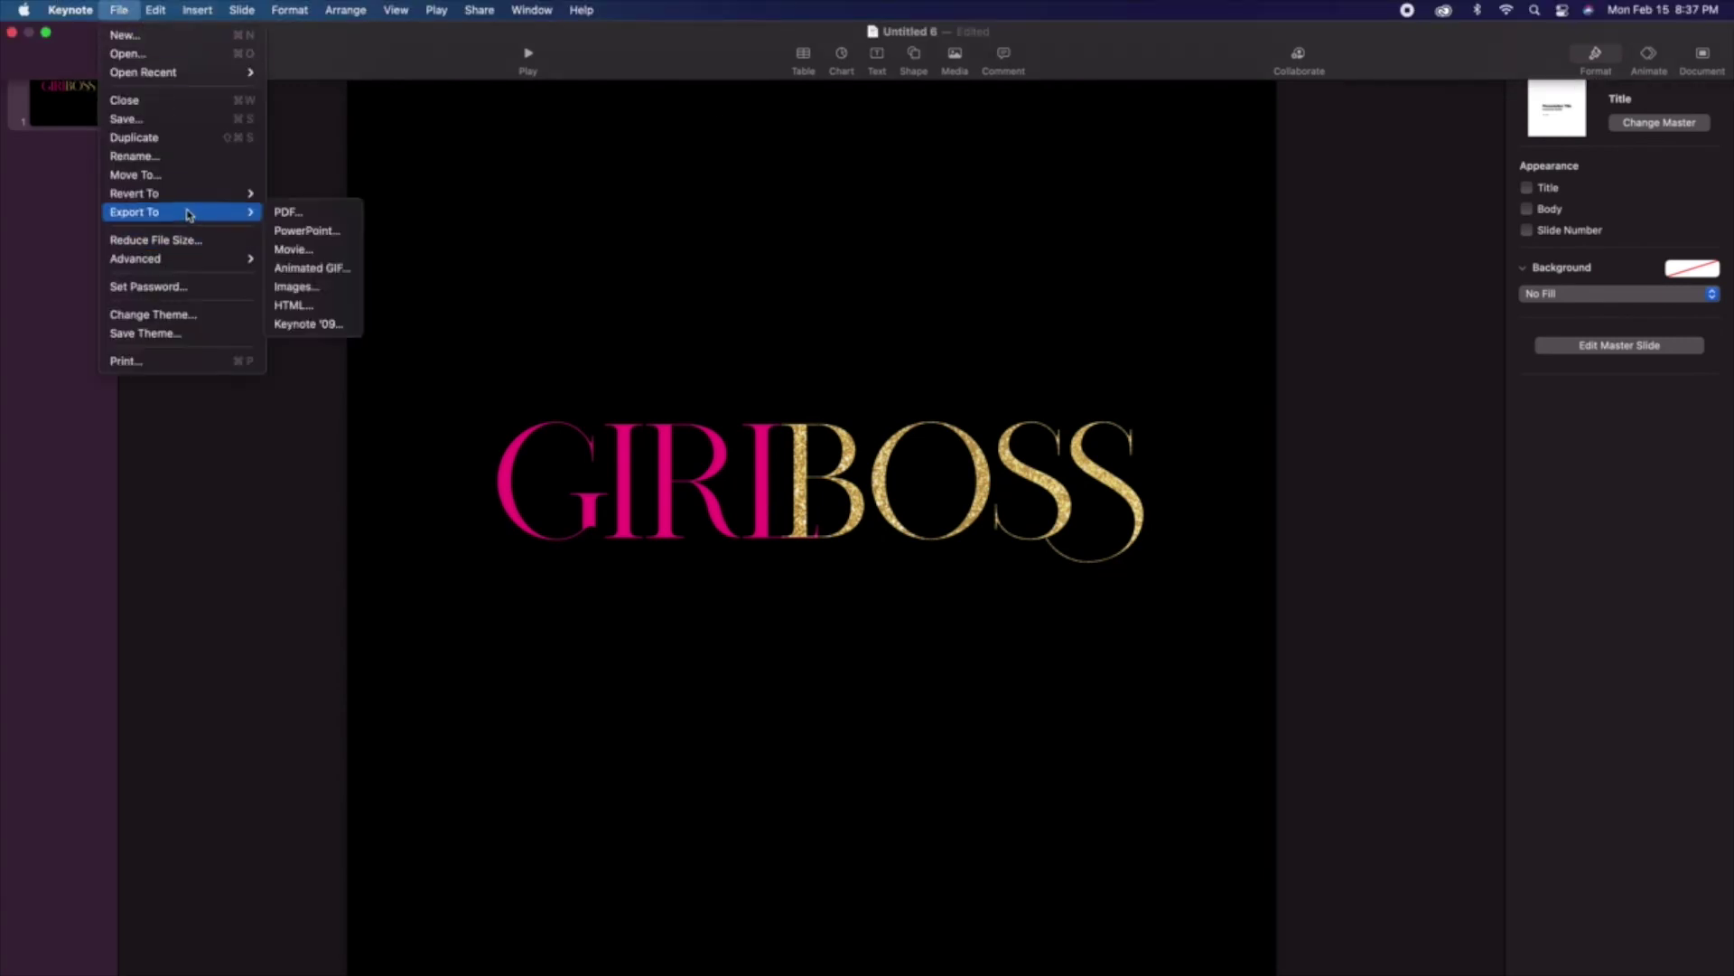
{"action": "left_click", "coordinate": [331, 287]}
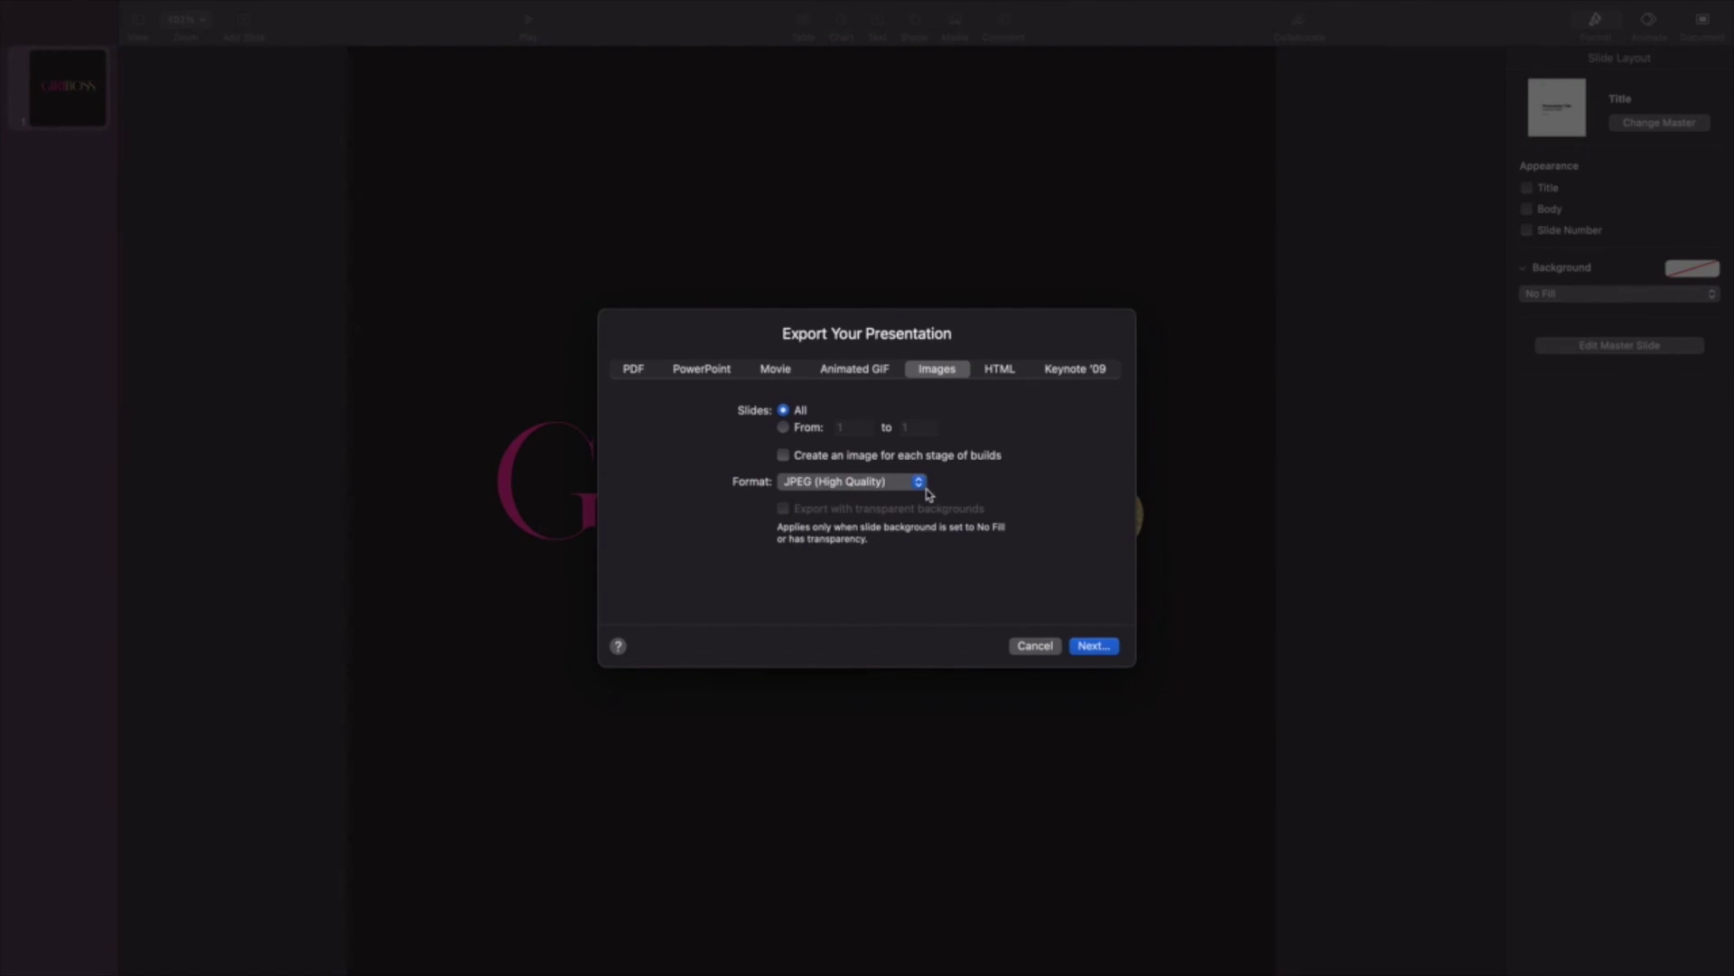
{"action": "left_click", "coordinate": [849, 484]}
{"action": "left_click", "coordinate": [849, 521]}
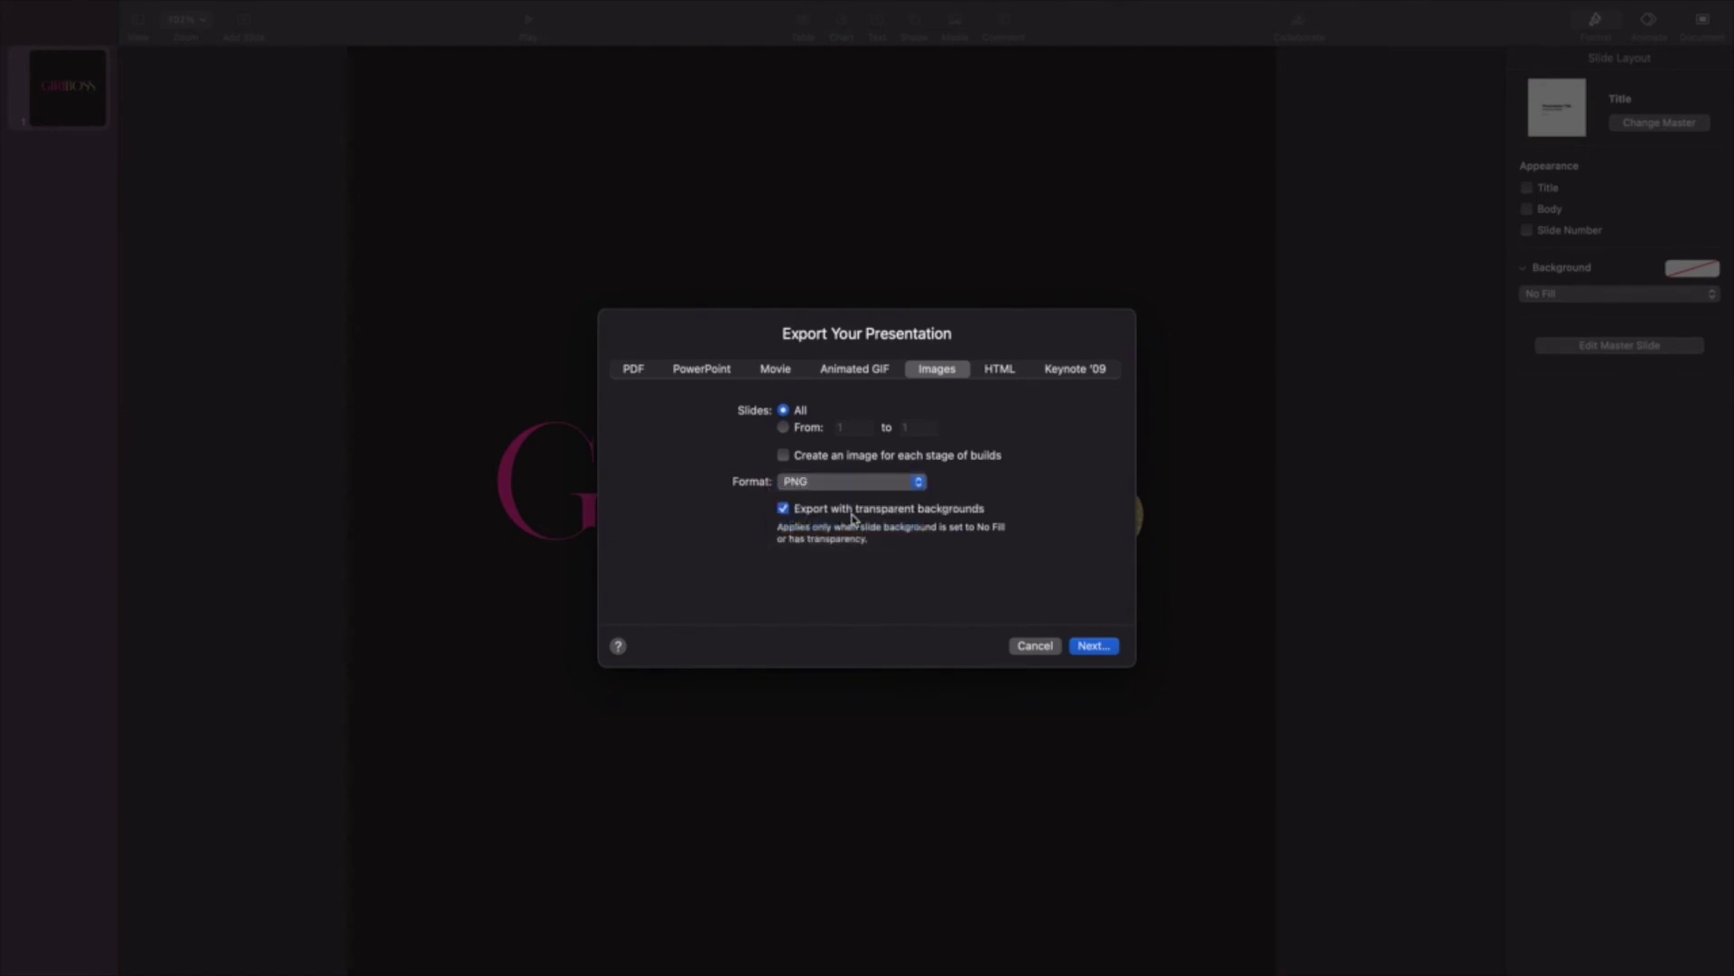
Step: Name the export 'GIRLBOSS PNG' and export it to the iCloud Desktop
{"action": "left_click", "coordinate": [1097, 646]}
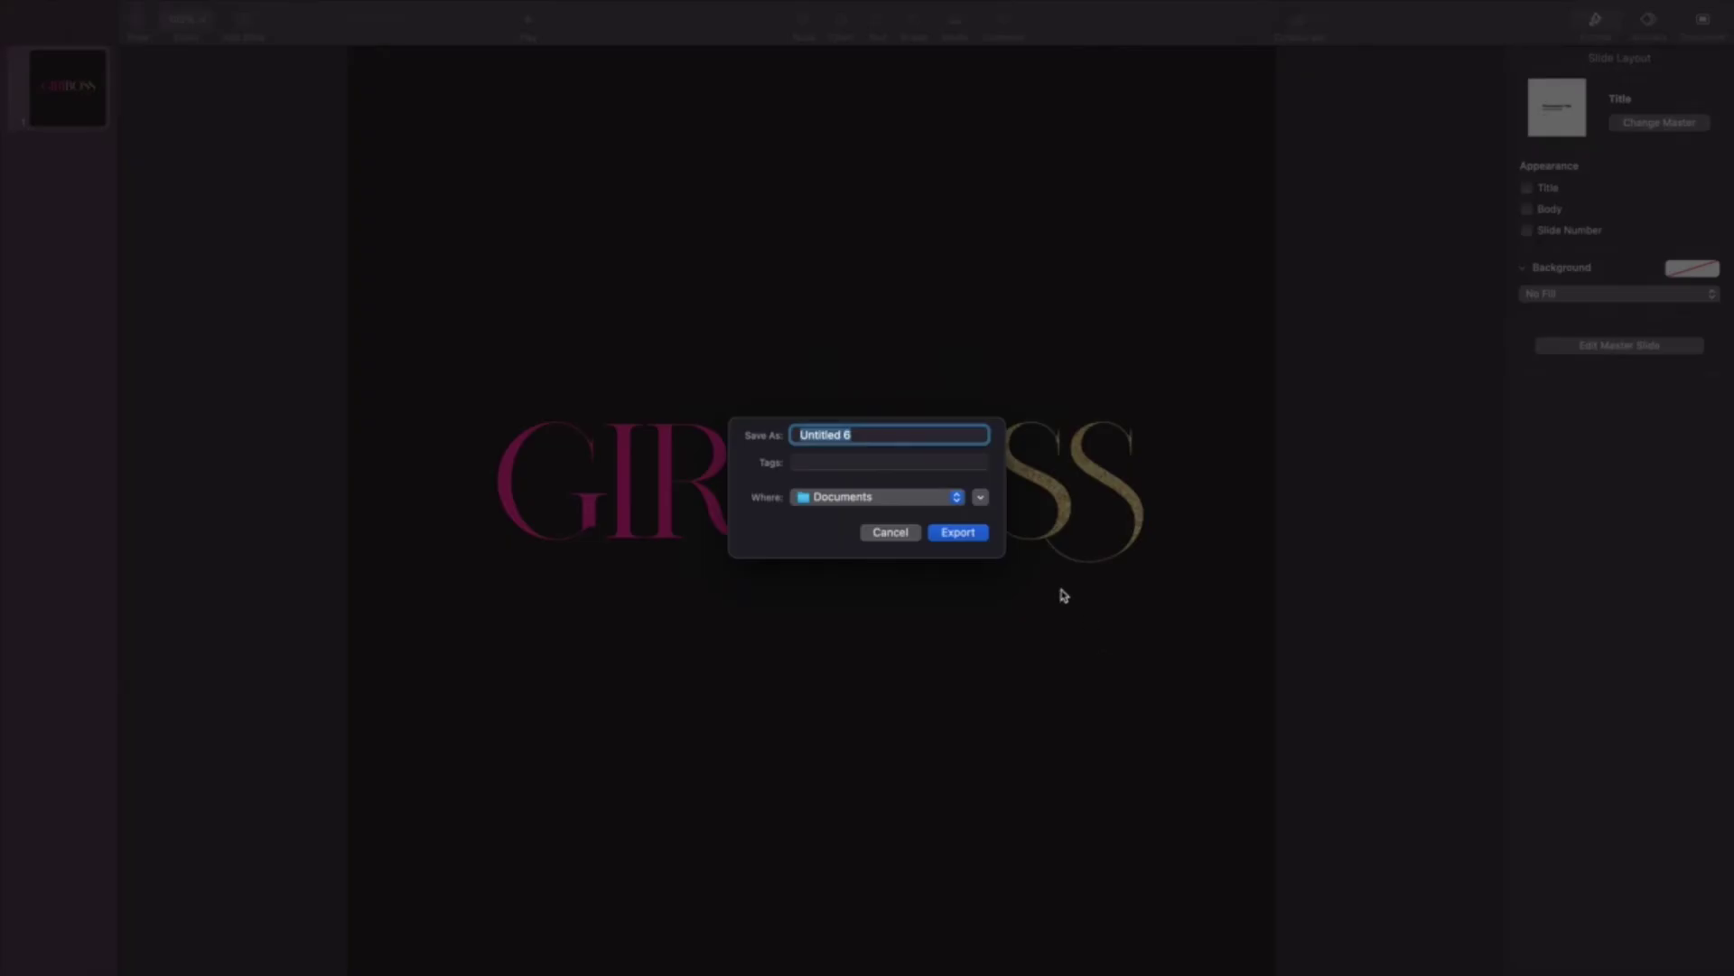
{"action": "type", "text": "GIRLBOSS PNG"}
{"action": "left_click", "coordinate": [893, 496]}
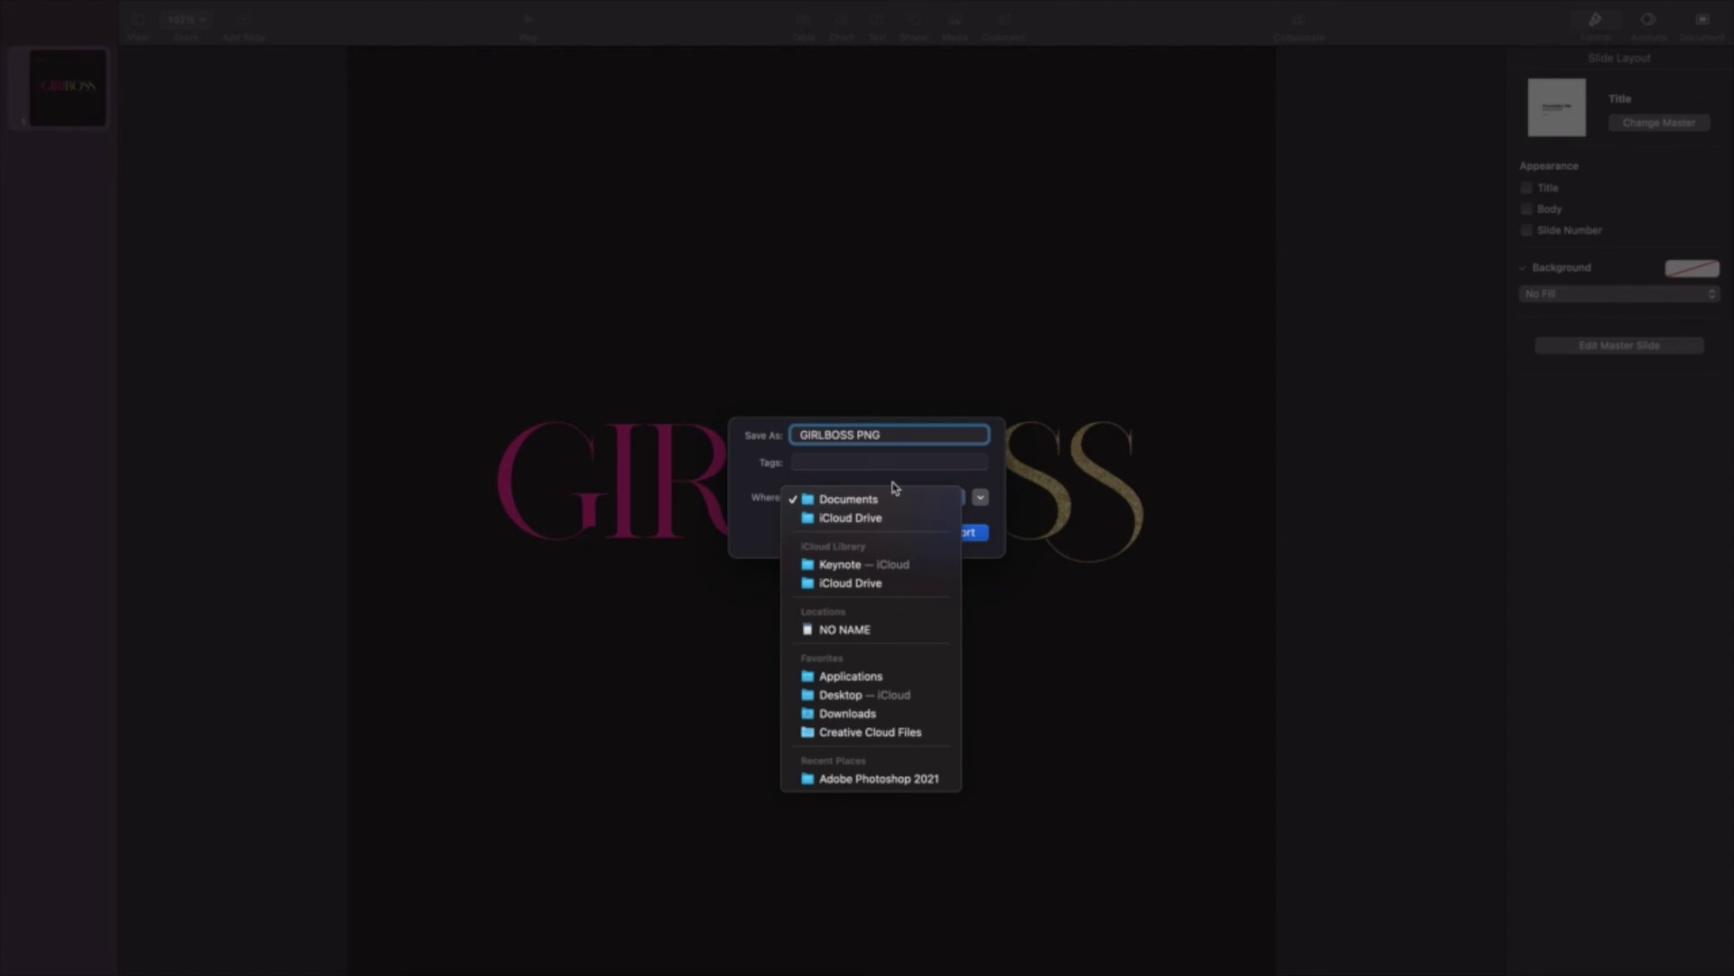
{"action": "left_click", "coordinate": [878, 694]}
{"action": "left_click", "coordinate": [944, 540]}
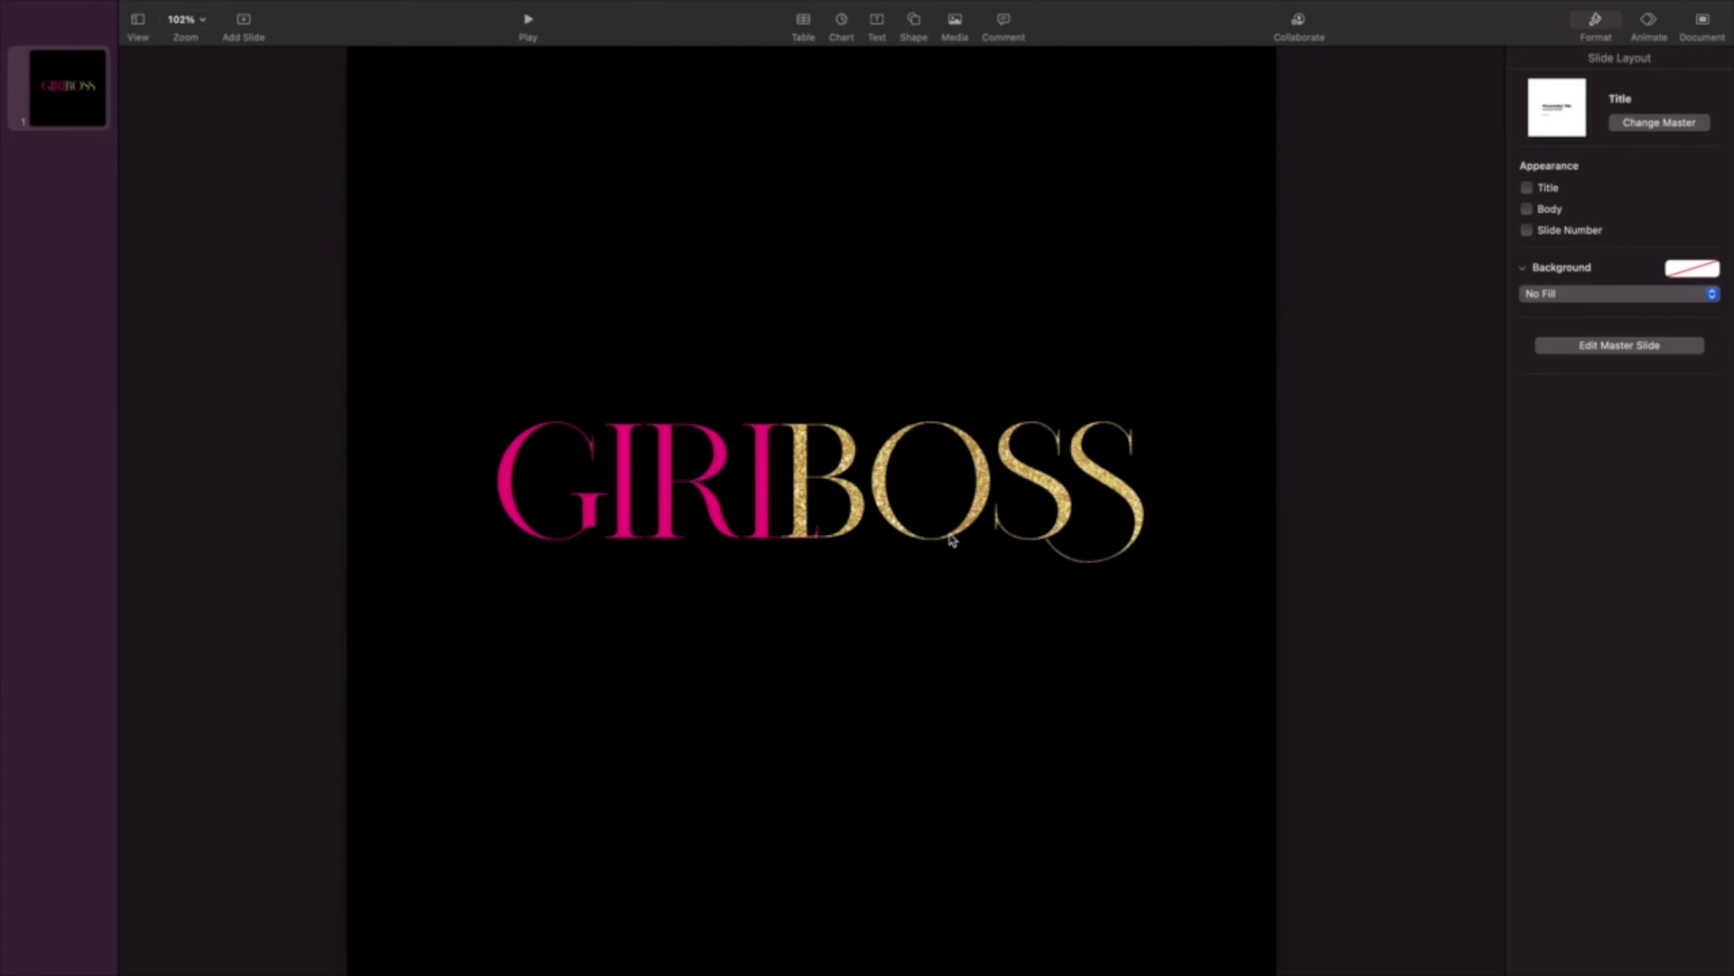
Step: Begin opening the exported GIRLBOSS PNG.001.png from the Desktop in Preview
{"action": "mouse_move", "coordinate": [618, 4]}
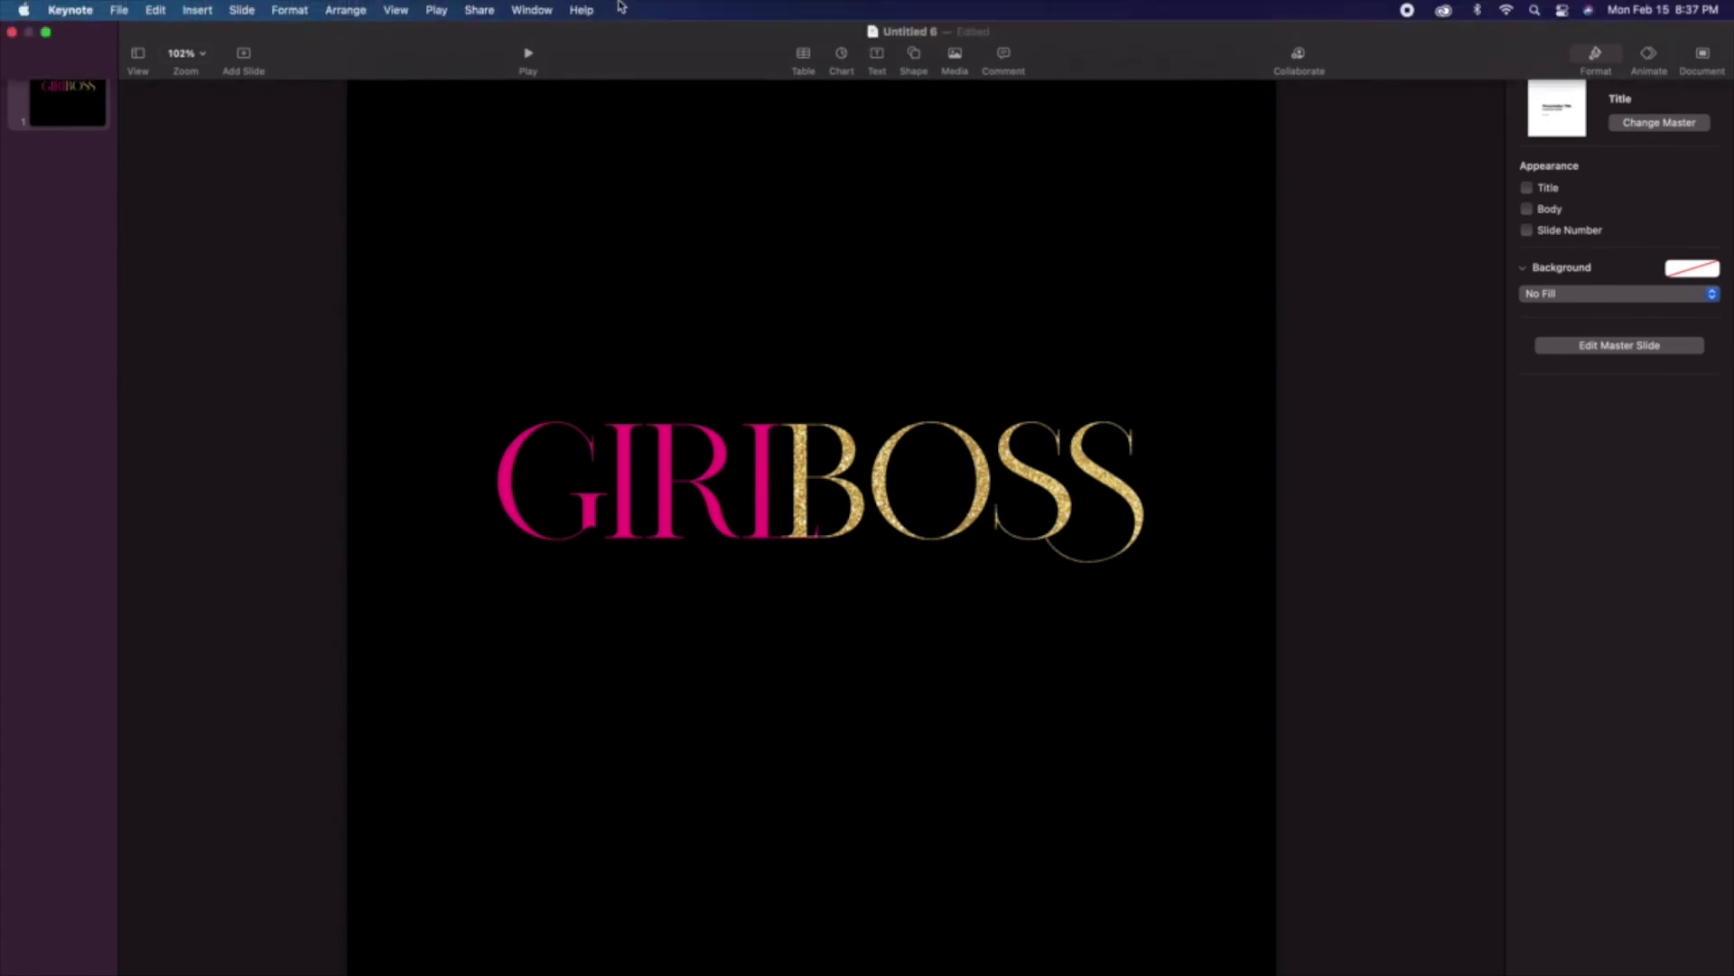